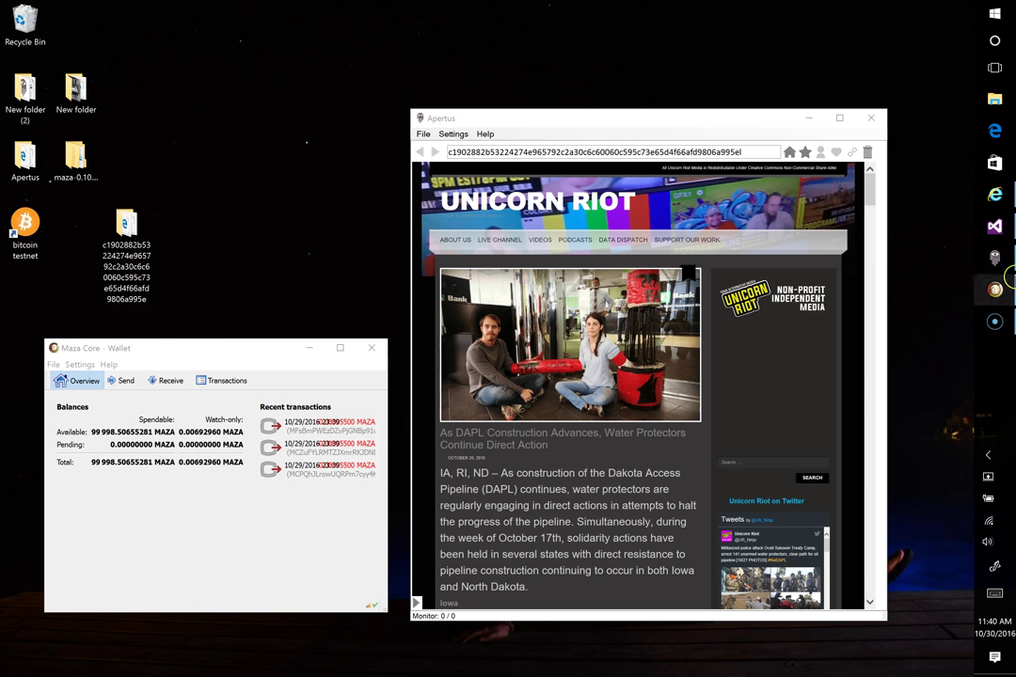
- Launch Internet Explorer from a Start menu search for 'in'
{"action": "left_click", "coordinate": [997, 17]}
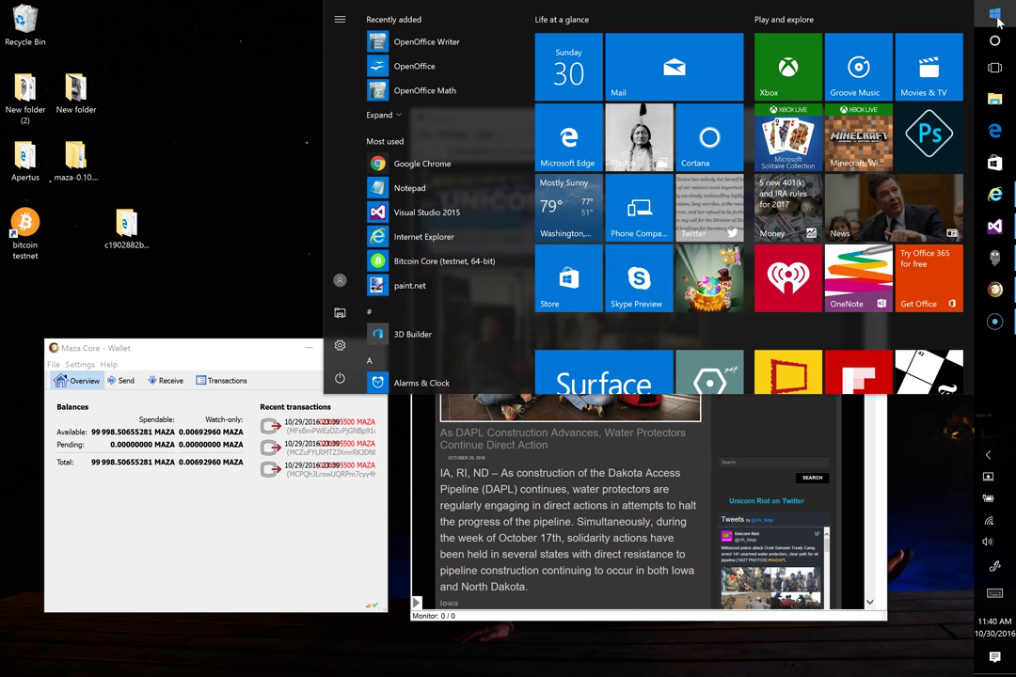
{"action": "type", "text": "in"}
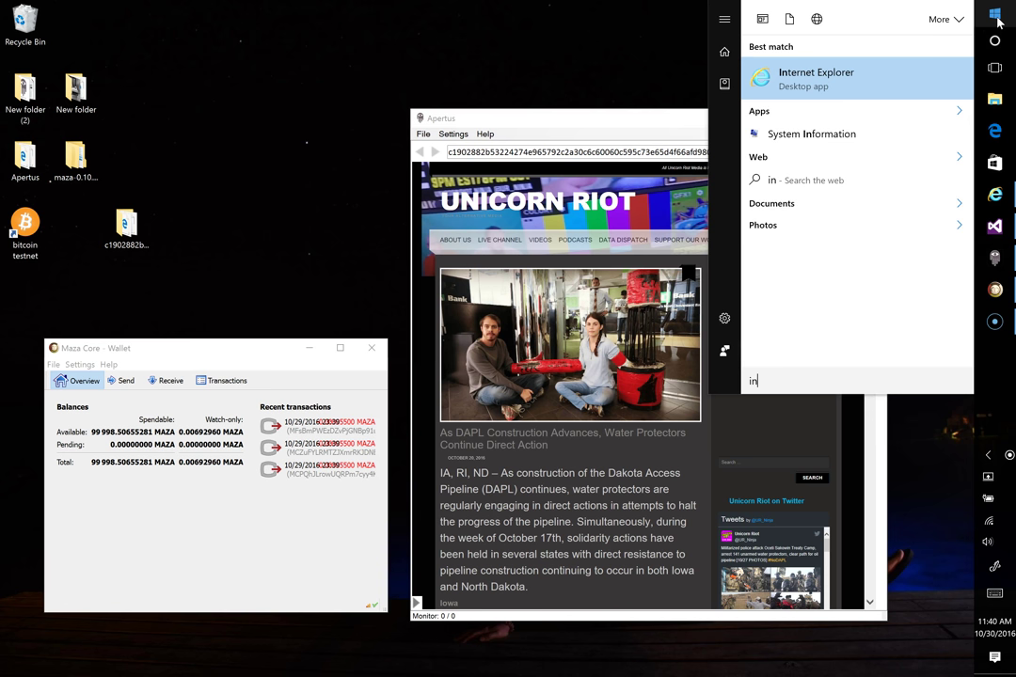
{"action": "left_click", "coordinate": [851, 88]}
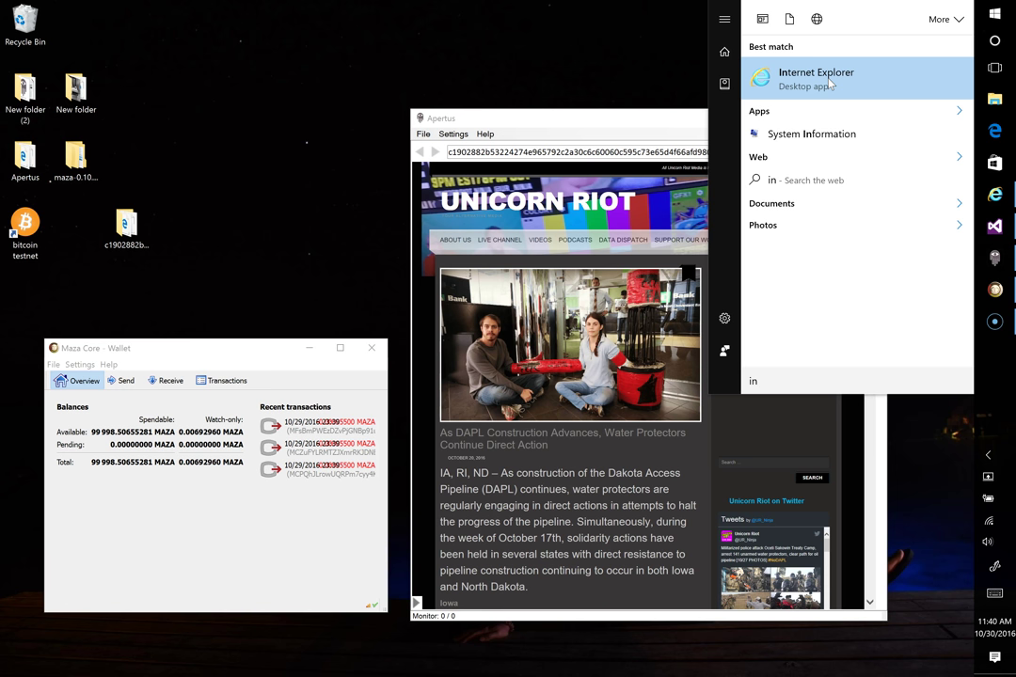
- Open Internet Explorer and load the unicornriot.ninja/?p=10411 article from the 'uni' address suggestion
{"action": "left_click", "coordinate": [830, 85]}
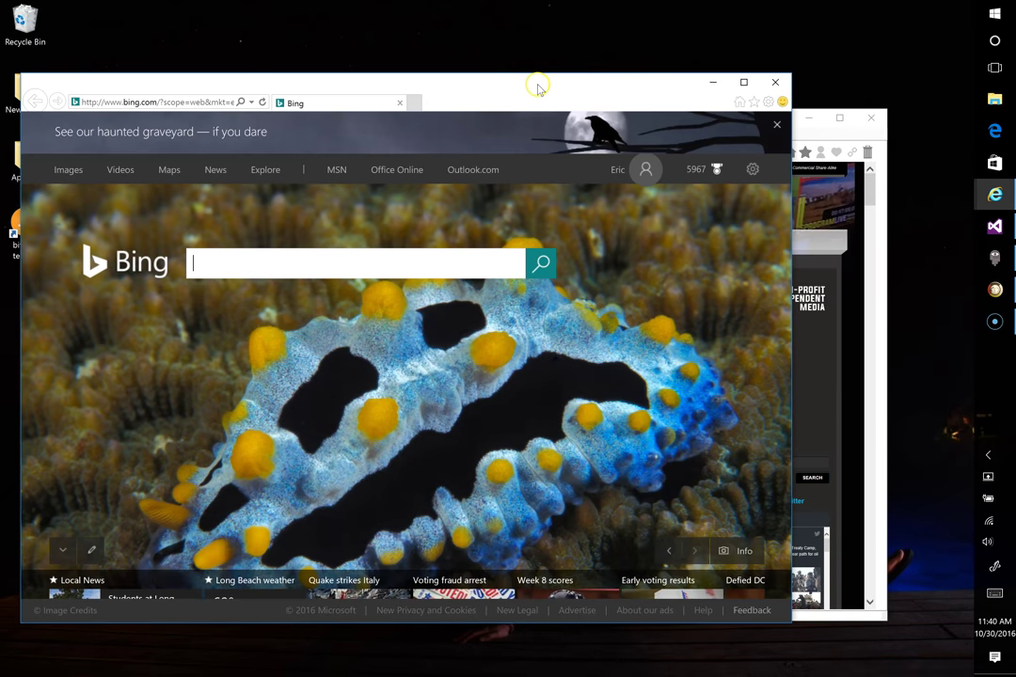
{"action": "left_click_drag", "start_coordinate": [537, 84], "coordinate": [622, 43]}
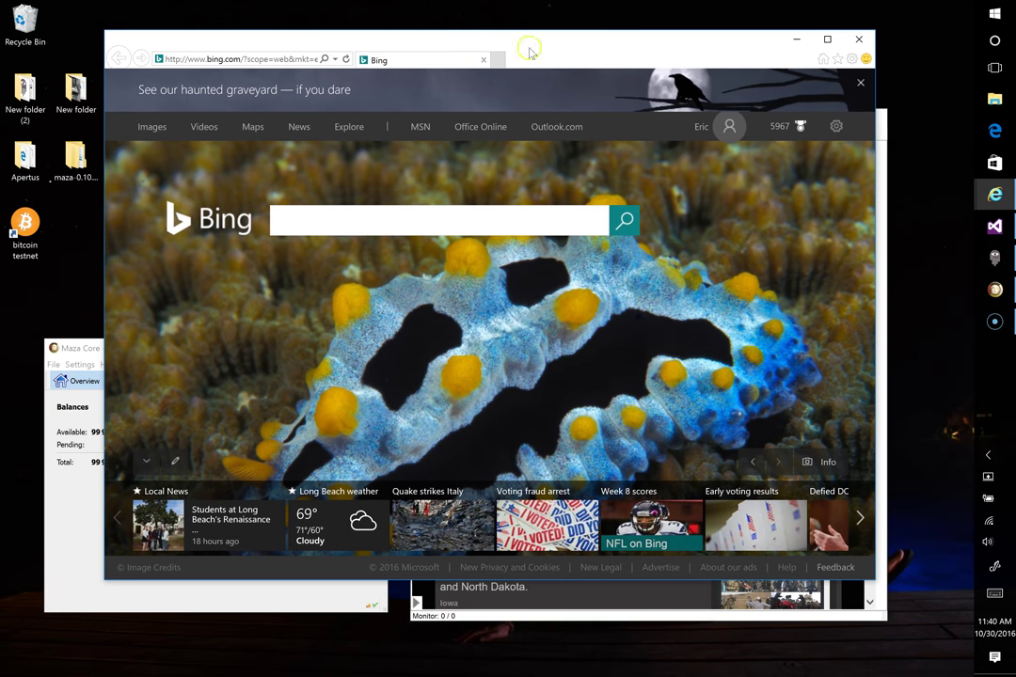
{"action": "left_click", "coordinate": [234, 59]}
{"action": "type", "text": "unicornriot.ninja/"}
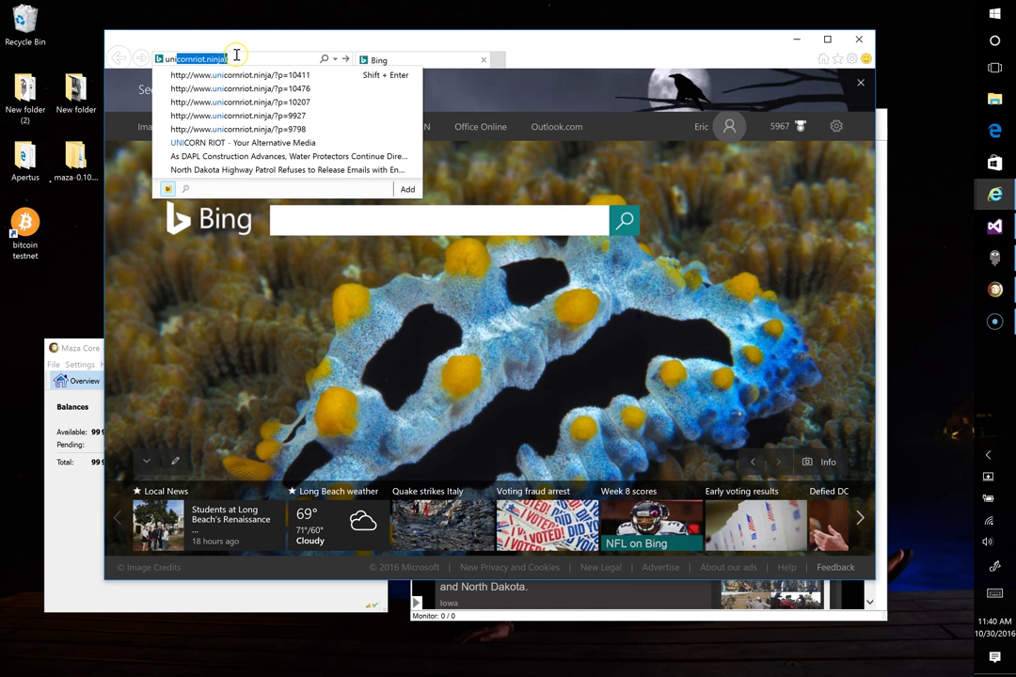
{"action": "left_click", "coordinate": [233, 75]}
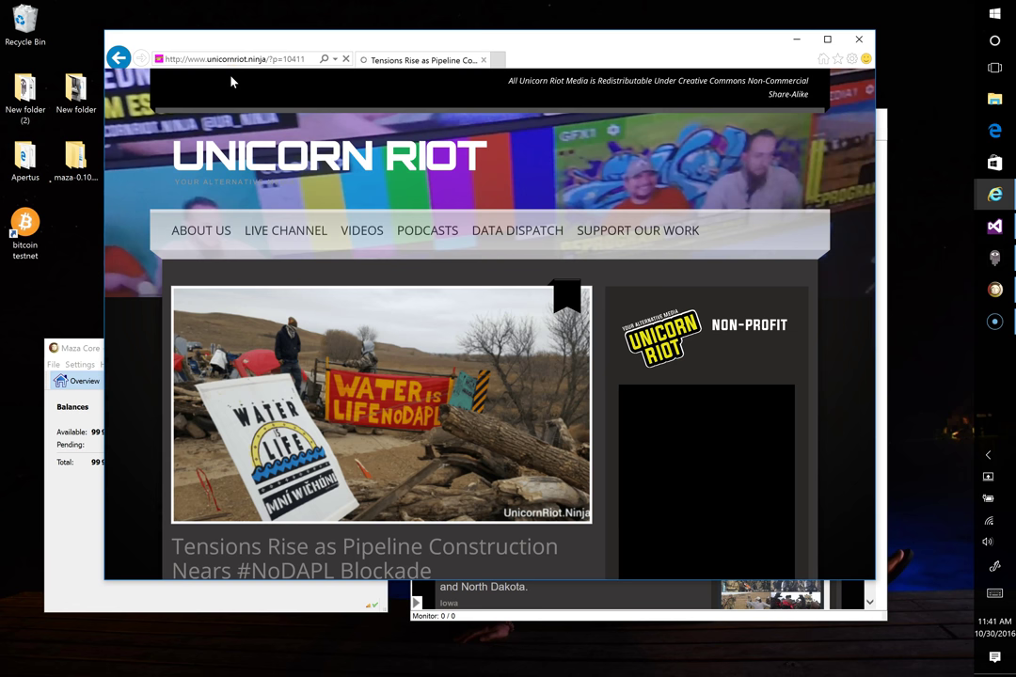
- Scroll through the 'Tensions Rise as Pipeline Construction Nears #NoDAPL Blockade' article
{"action": "scroll", "coordinate": [297, 212], "scroll_direction": "down", "scroll_amount": 1}
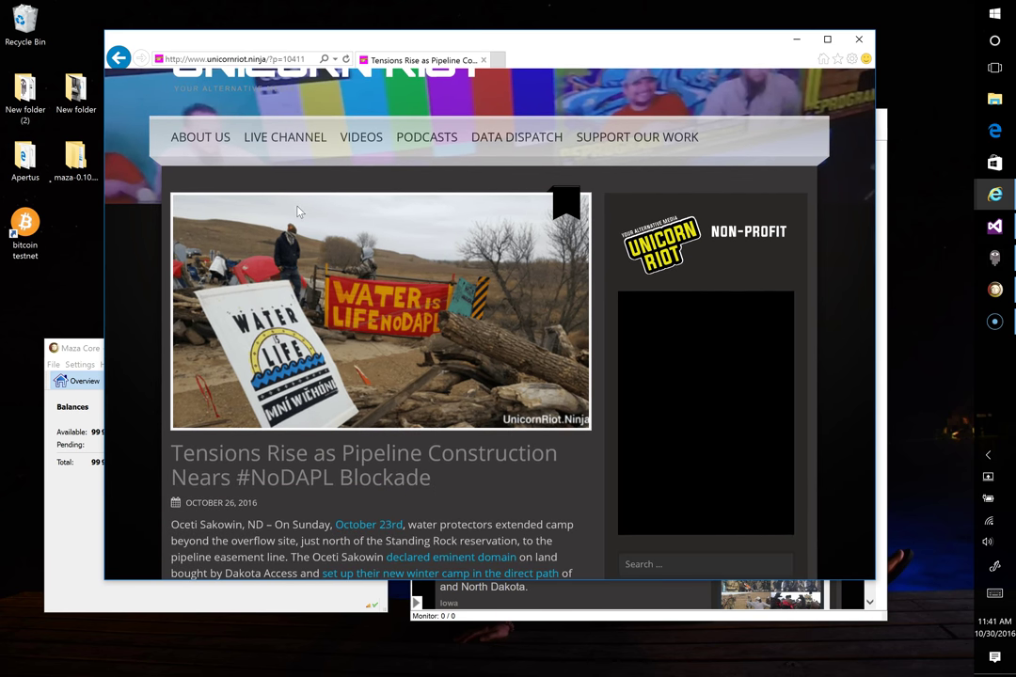
{"action": "scroll", "coordinate": [297, 212], "scroll_direction": "down", "scroll_amount": 1}
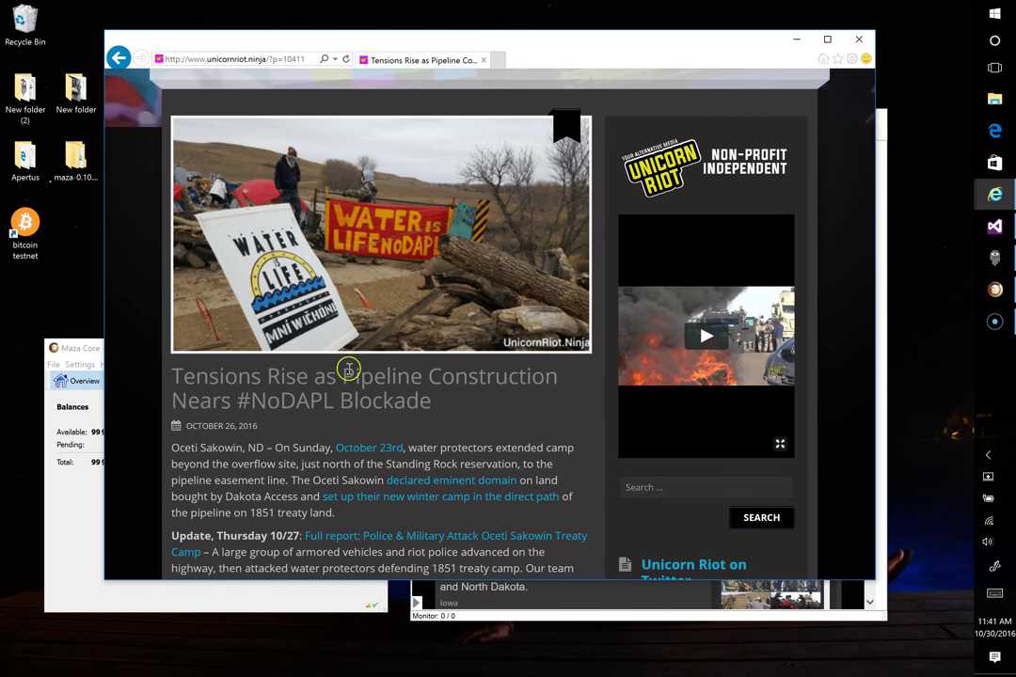
{"action": "scroll", "coordinate": [376, 226], "scroll_direction": "down", "scroll_amount": 1}
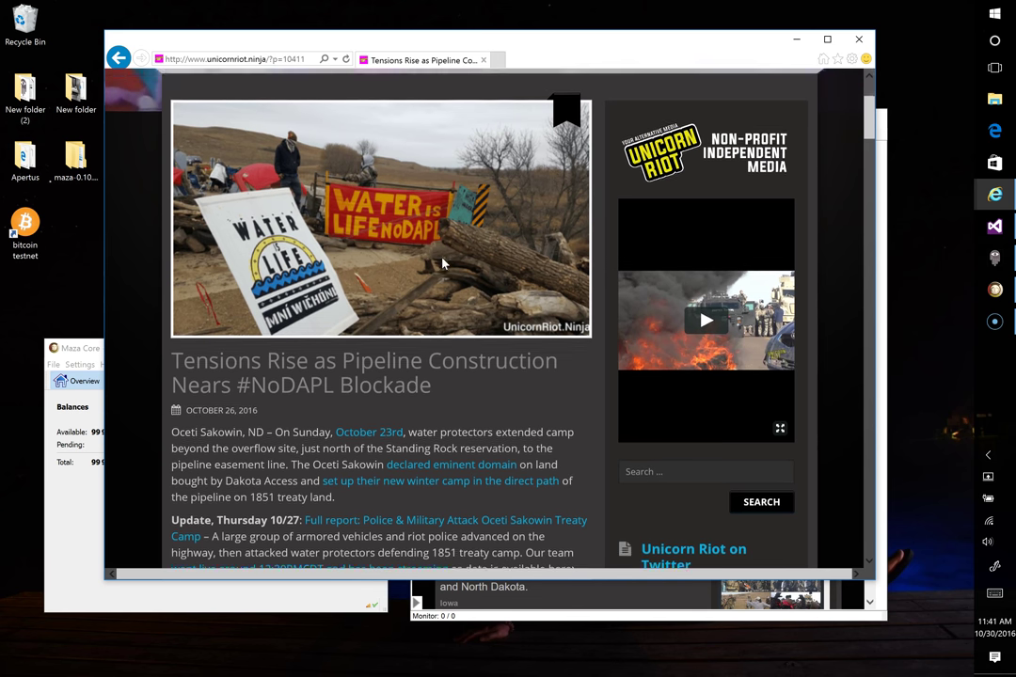
{"action": "scroll", "coordinate": [444, 263], "scroll_direction": "up", "scroll_amount": 2}
{"action": "scroll", "coordinate": [444, 263], "scroll_direction": "up", "scroll_amount": 2}
{"action": "scroll", "coordinate": [444, 264], "scroll_direction": "down", "scroll_amount": 1}
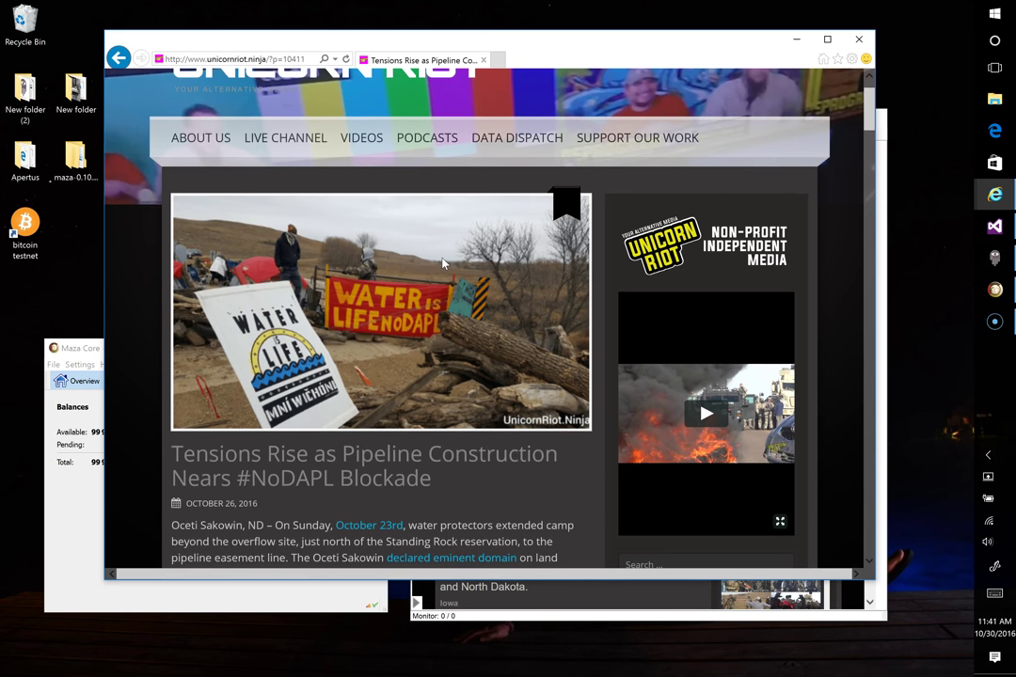
{"action": "scroll", "coordinate": [444, 263], "scroll_direction": "up", "scroll_amount": 1}
{"action": "scroll", "coordinate": [443, 264], "scroll_direction": "down", "scroll_amount": 2}
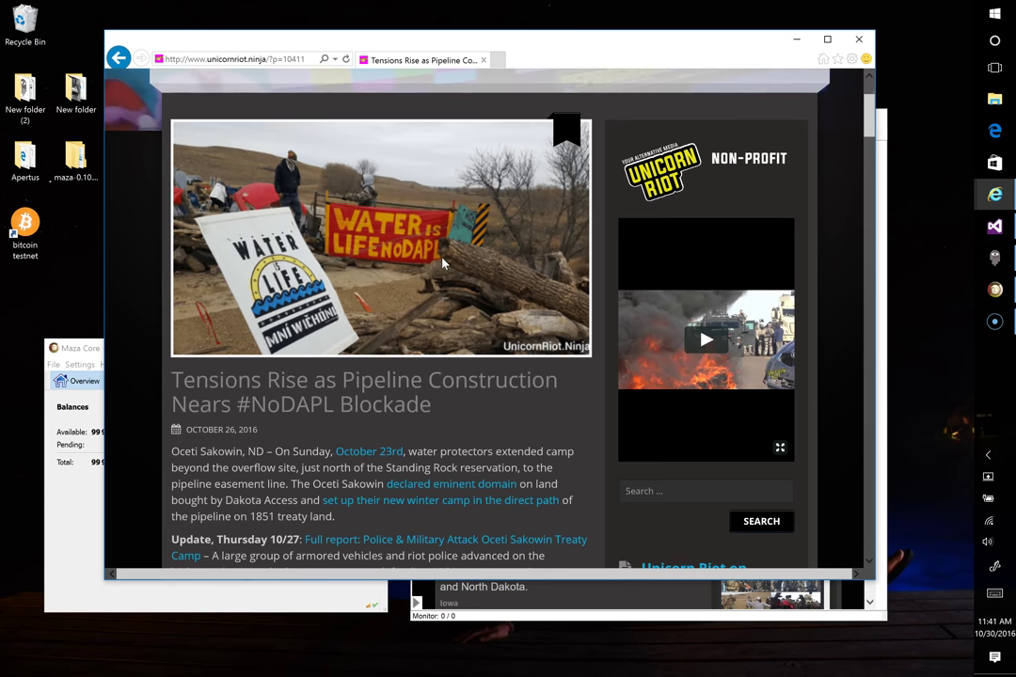
{"action": "scroll", "coordinate": [444, 263], "scroll_direction": "down", "scroll_amount": 4}
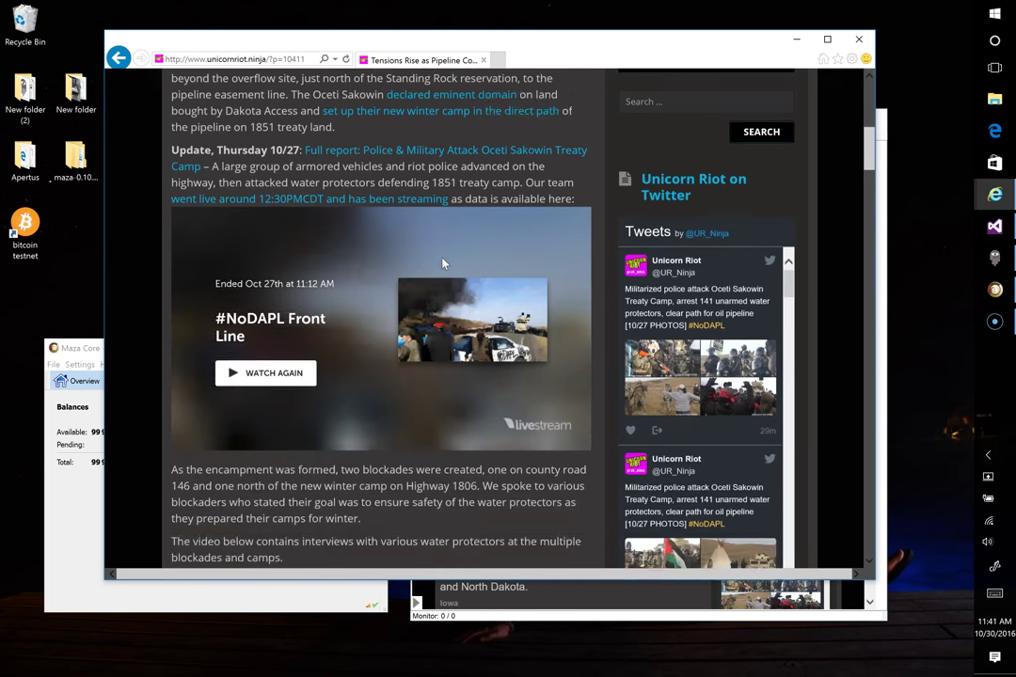
{"action": "scroll", "coordinate": [444, 263], "scroll_direction": "down", "scroll_amount": 5}
{"action": "scroll", "coordinate": [444, 263], "scroll_direction": "up", "scroll_amount": 9}
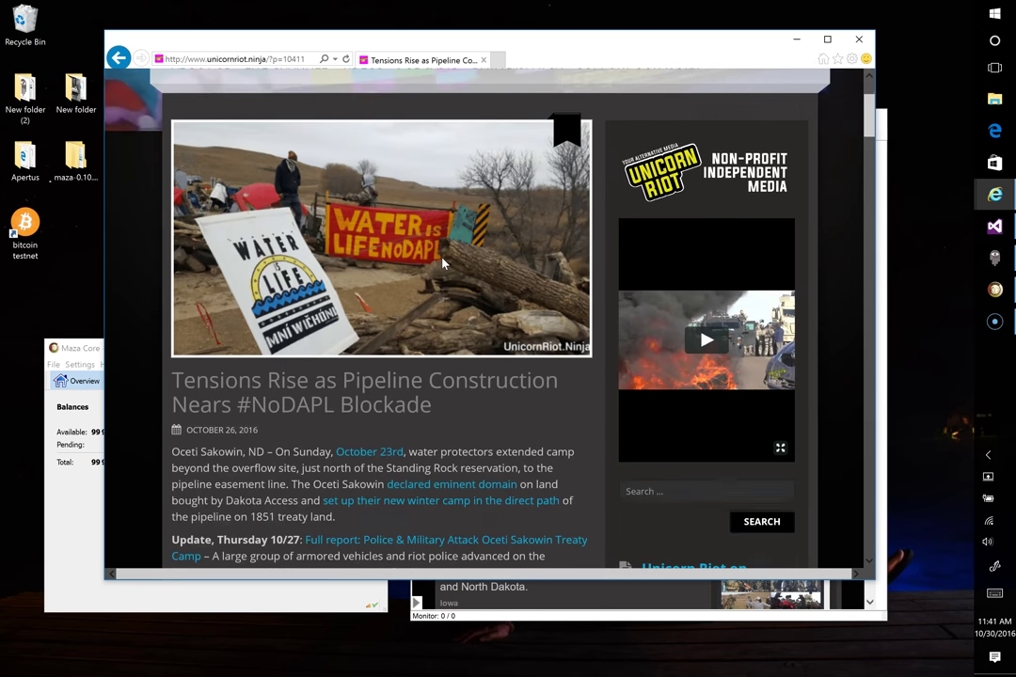
{"action": "scroll", "coordinate": [444, 264], "scroll_direction": "up", "scroll_amount": 1}
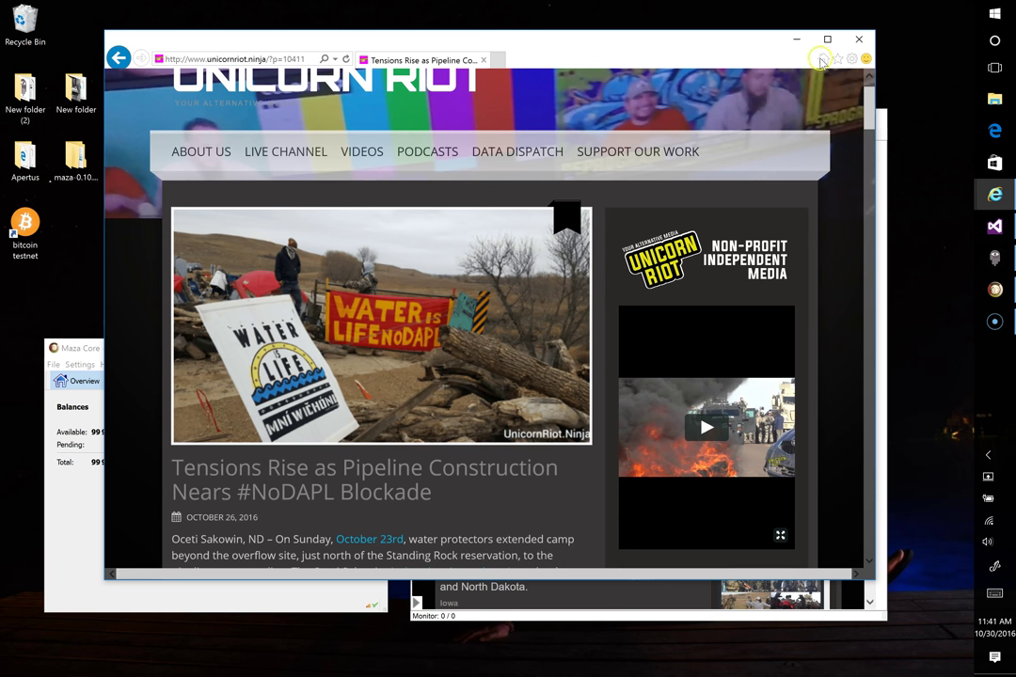
- Save the article to the Desktop as UNICORN20.htm in 'Webpage, complete' format
{"action": "left_click", "coordinate": [851, 59]}
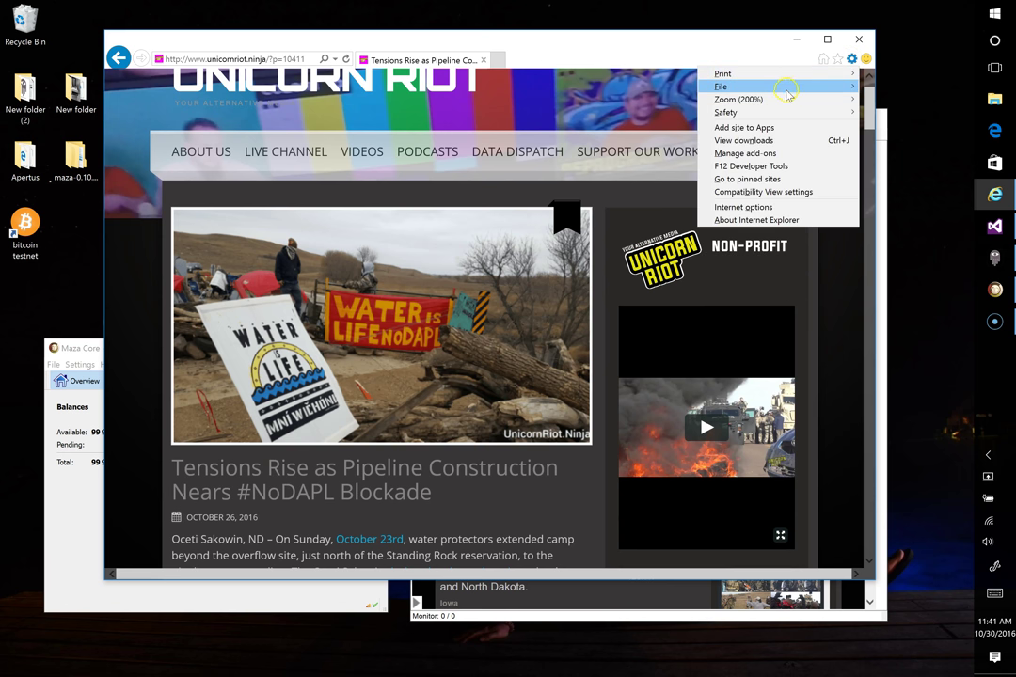
{"action": "mouse_move", "coordinate": [786, 87]}
{"action": "left_click", "coordinate": [645, 104]}
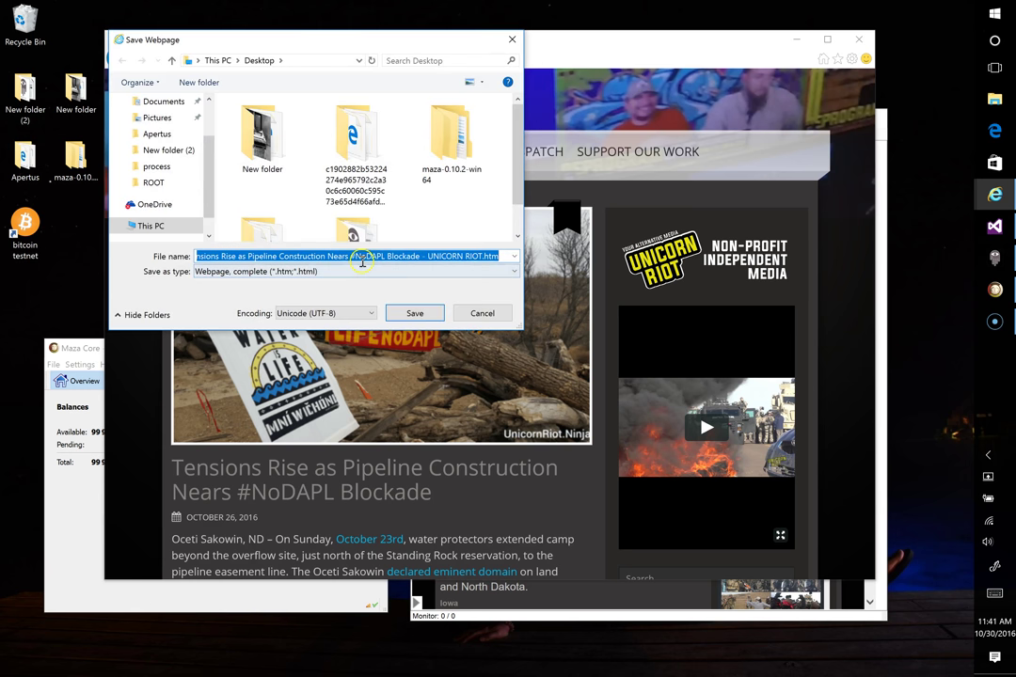
{"action": "left_click", "coordinate": [514, 272]}
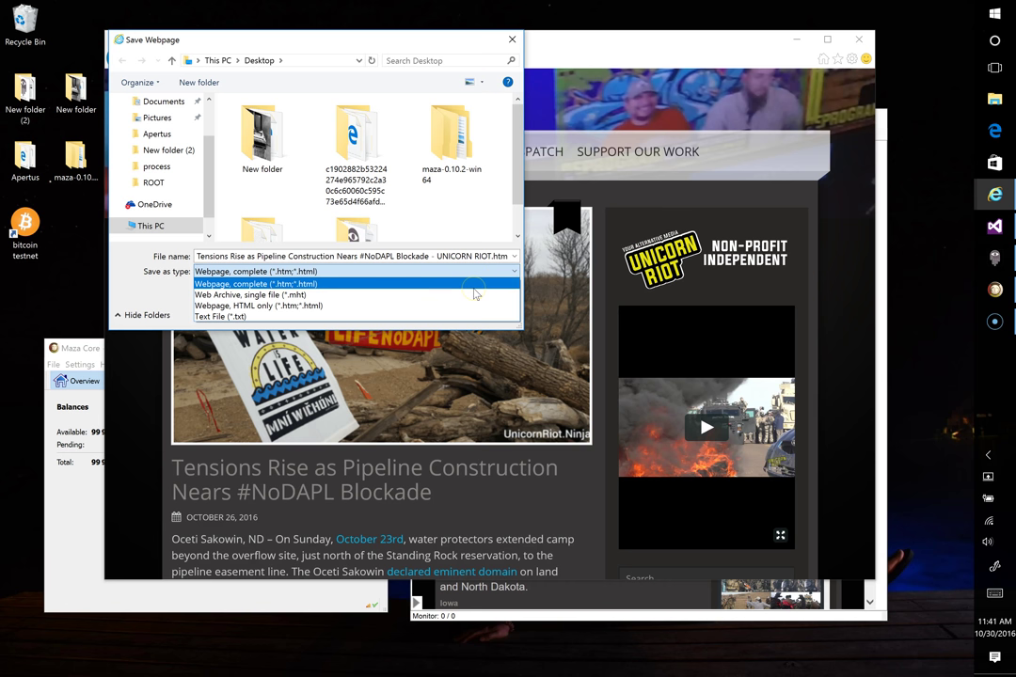
{"action": "key", "text": "Escape"}
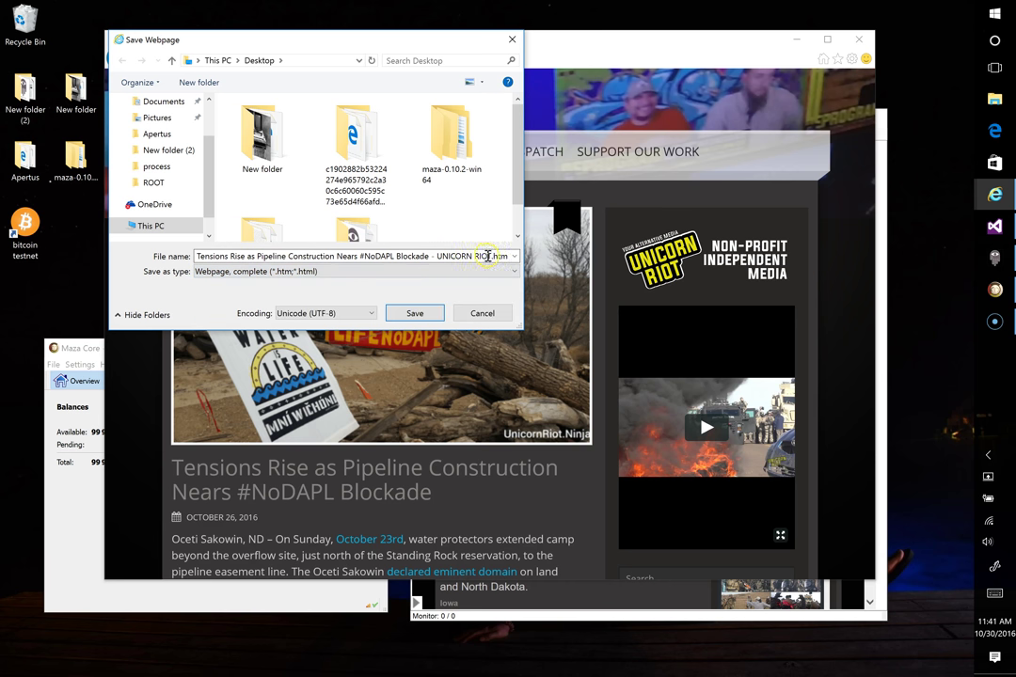
{"action": "left_click", "coordinate": [489, 256]}
{"action": "left_click_drag", "start_coordinate": [489, 256], "coordinate": [68, 232]}
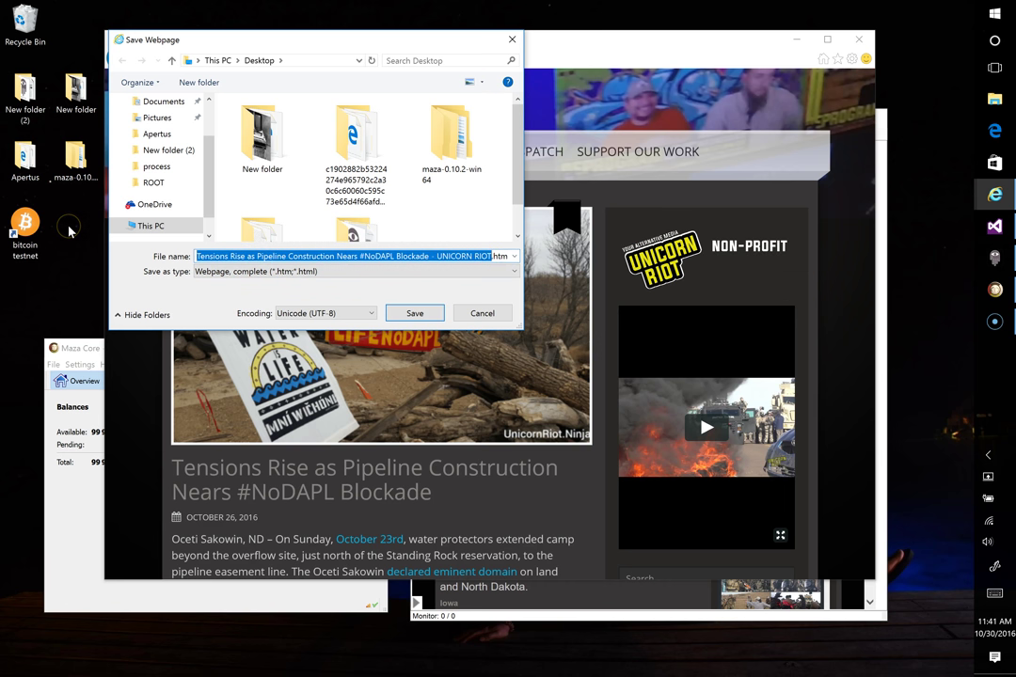
{"action": "type", "text": "UNI"}
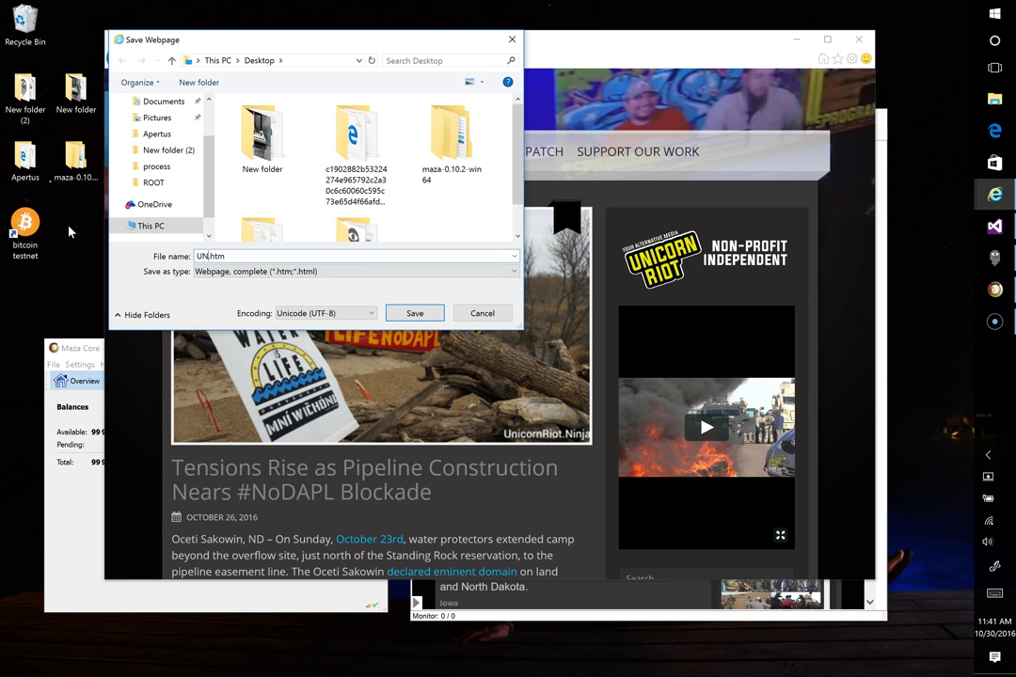
{"action": "type", "text": "CORN"}
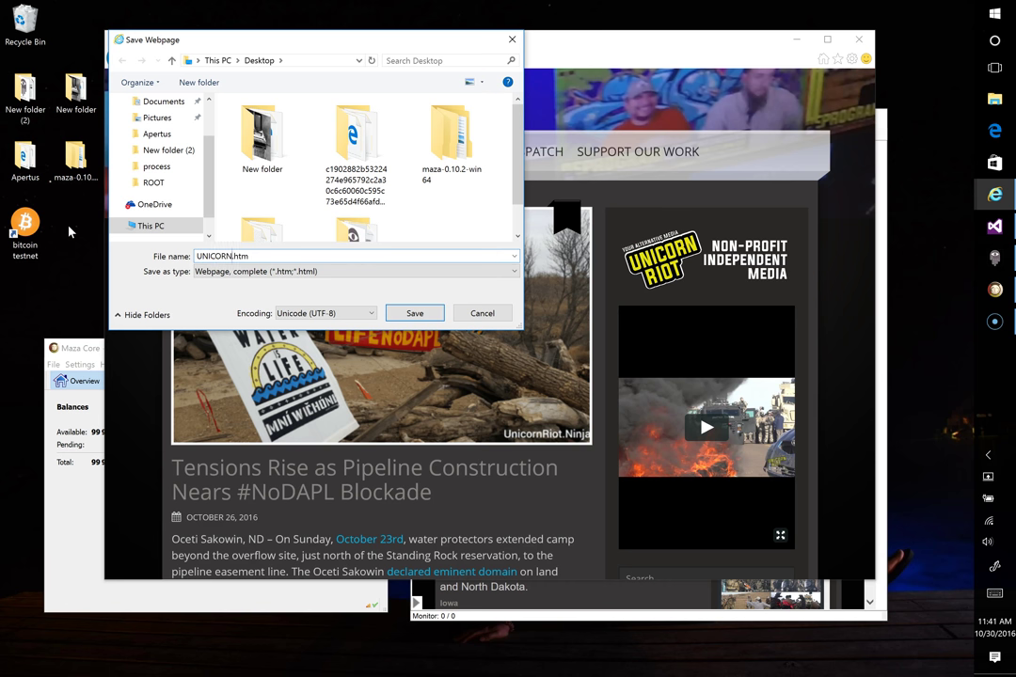
{"action": "type", "text": "20"}
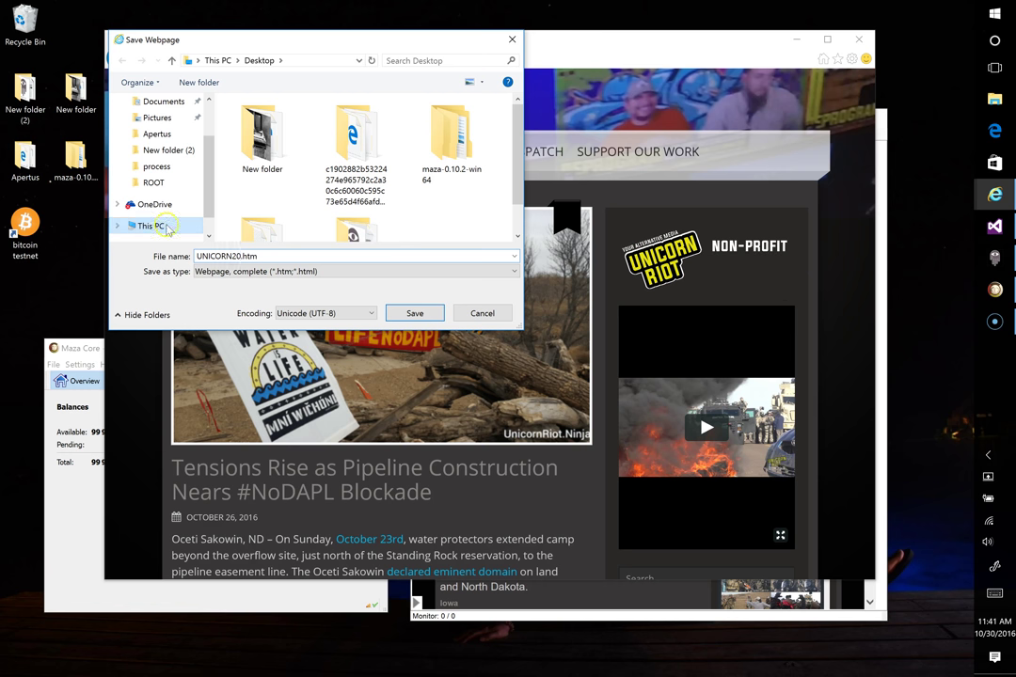
{"action": "left_click", "coordinate": [416, 313]}
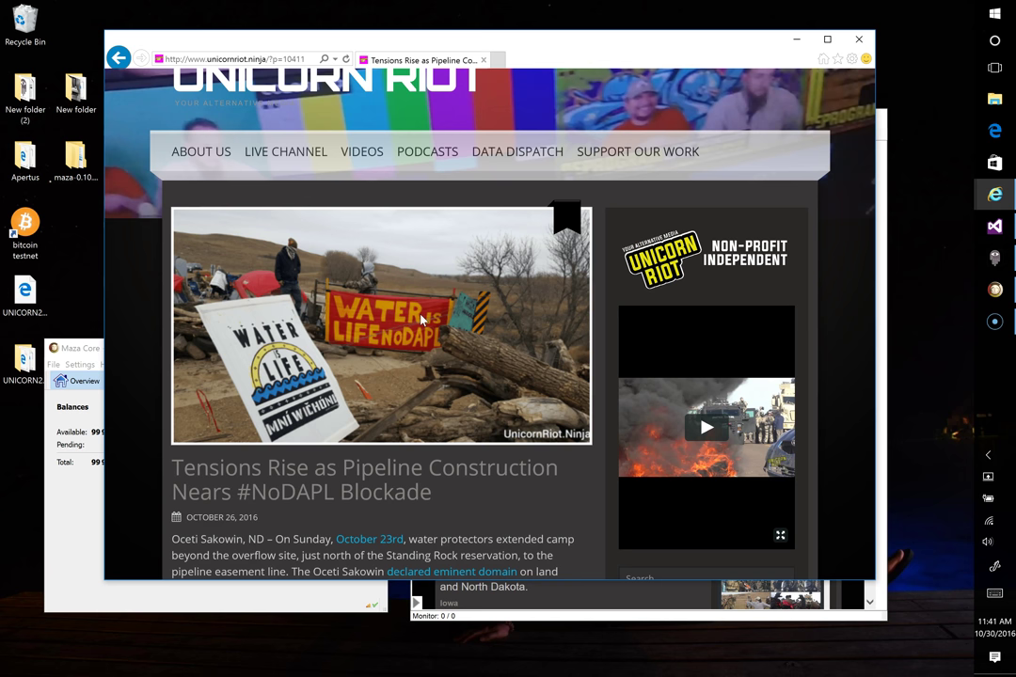
- Rearrange the browser and Maza Core wallet windows, and move the UNICORN20 files folder up the desktop
{"action": "left_click_drag", "start_coordinate": [540, 42], "coordinate": [635, 47]}
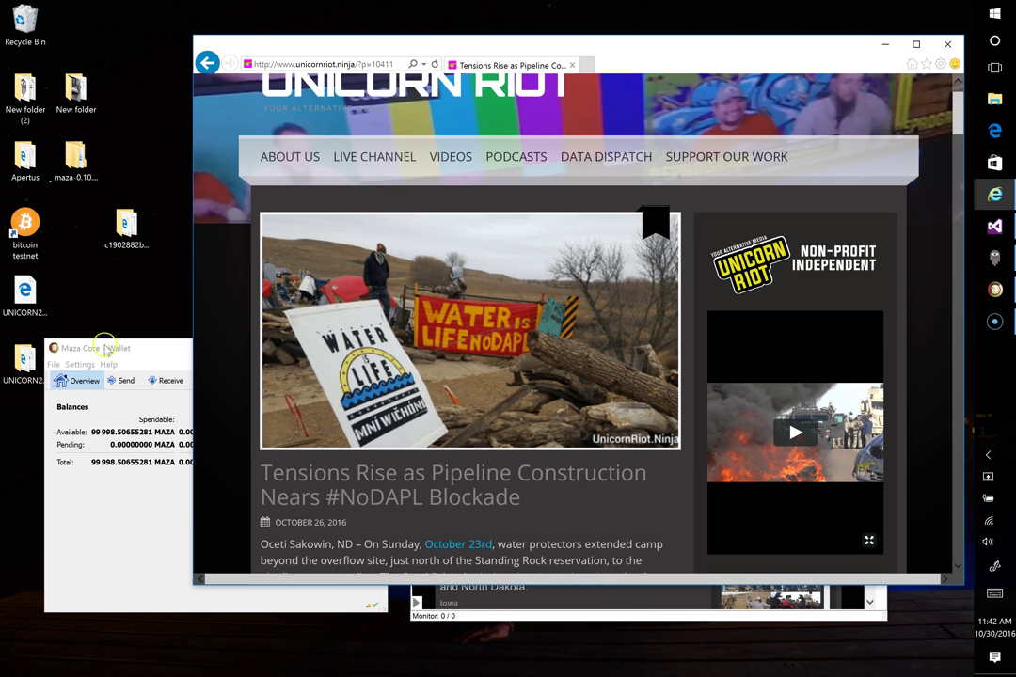
{"action": "left_click_drag", "start_coordinate": [140, 350], "coordinate": [184, 404]}
{"action": "left_click_drag", "start_coordinate": [28, 299], "coordinate": [115, 300]}
{"action": "left_click_drag", "start_coordinate": [26, 357], "coordinate": [41, 322]}
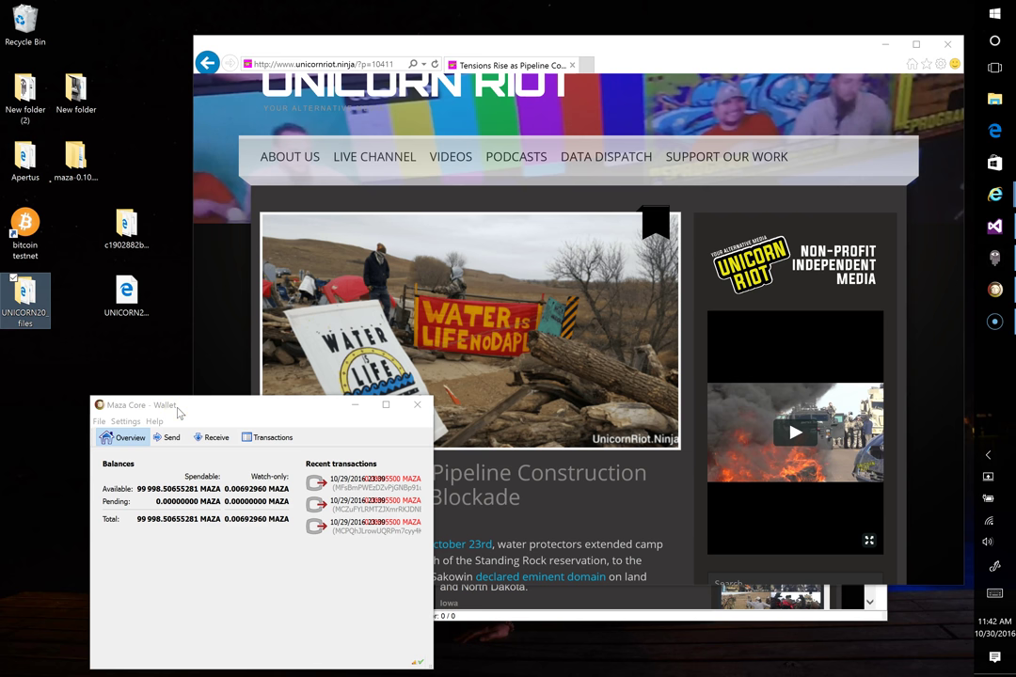
- Open the saved UNICORN20.htm from the Desktop with Internet Explorer
{"action": "left_click", "coordinate": [177, 412]}
{"action": "double_click", "coordinate": [127, 295]}
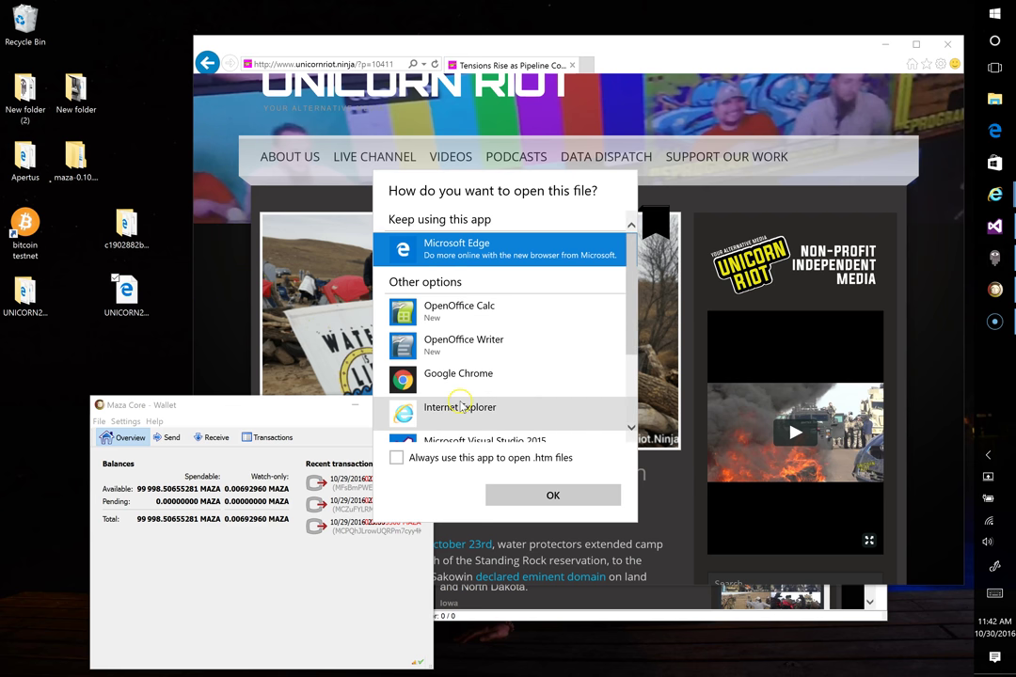
{"action": "left_click", "coordinate": [469, 408]}
- Confirm Internet Explorer, scroll Apertus back to the top, then close the local UNICORN20.htm tab
{"action": "left_click", "coordinate": [528, 496]}
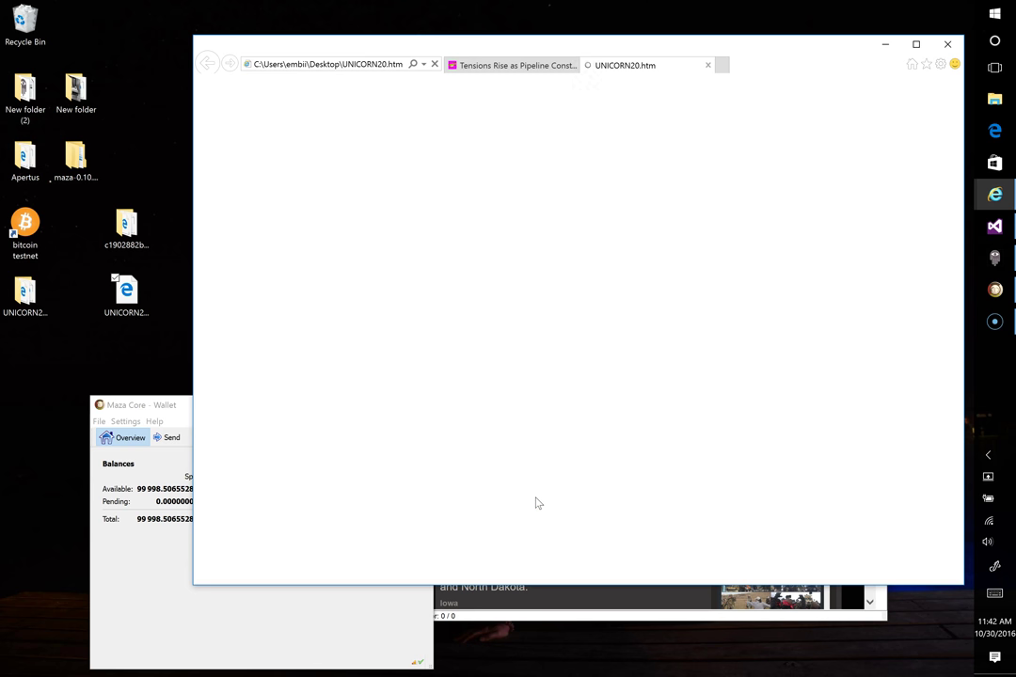
{"action": "left_click", "coordinate": [499, 617]}
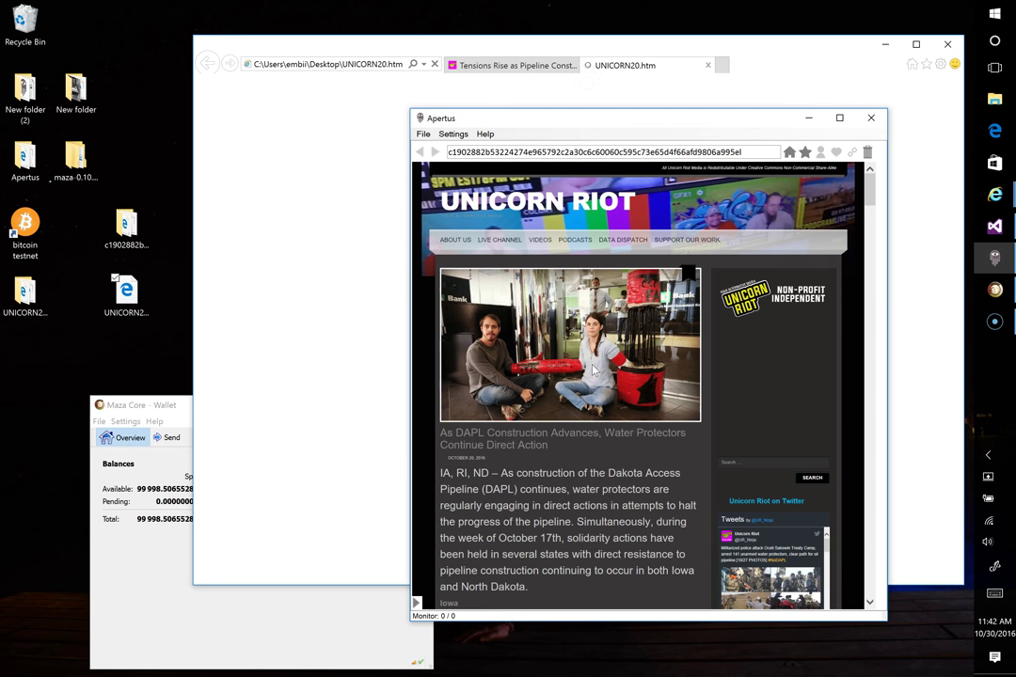
{"action": "scroll", "coordinate": [585, 329], "scroll_direction": "down", "scroll_amount": 20}
{"action": "scroll", "coordinate": [569, 314], "scroll_direction": "down", "scroll_amount": 20}
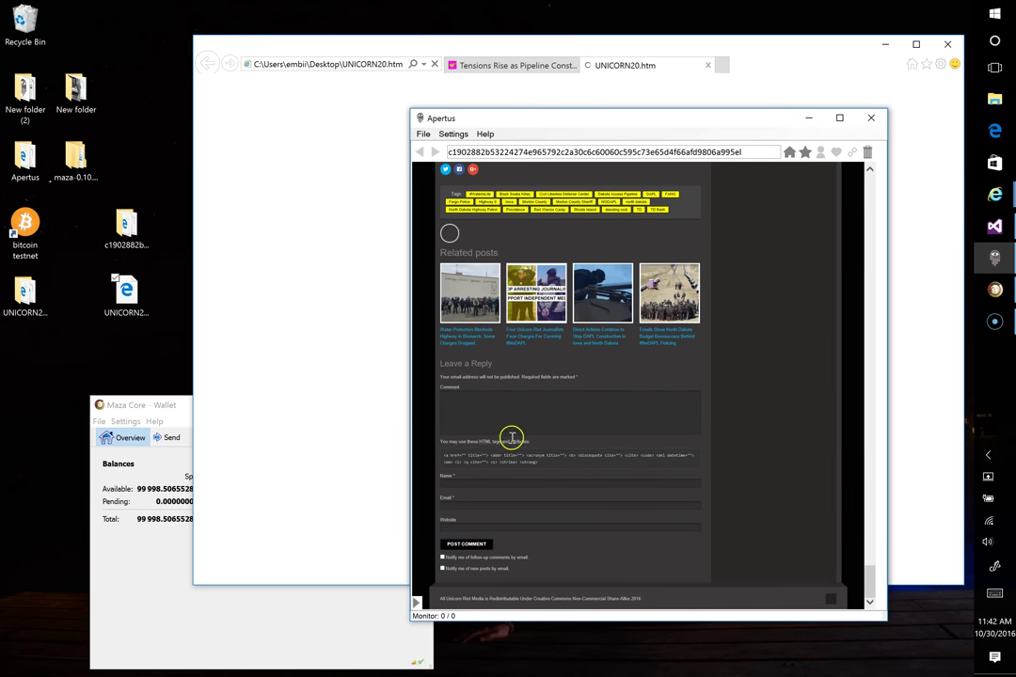
{"action": "scroll", "coordinate": [680, 363], "scroll_direction": "up", "scroll_amount": 20}
{"action": "scroll", "coordinate": [680, 363], "scroll_direction": "up", "scroll_amount": 20}
{"action": "scroll", "coordinate": [680, 363], "scroll_direction": "up", "scroll_amount": 8}
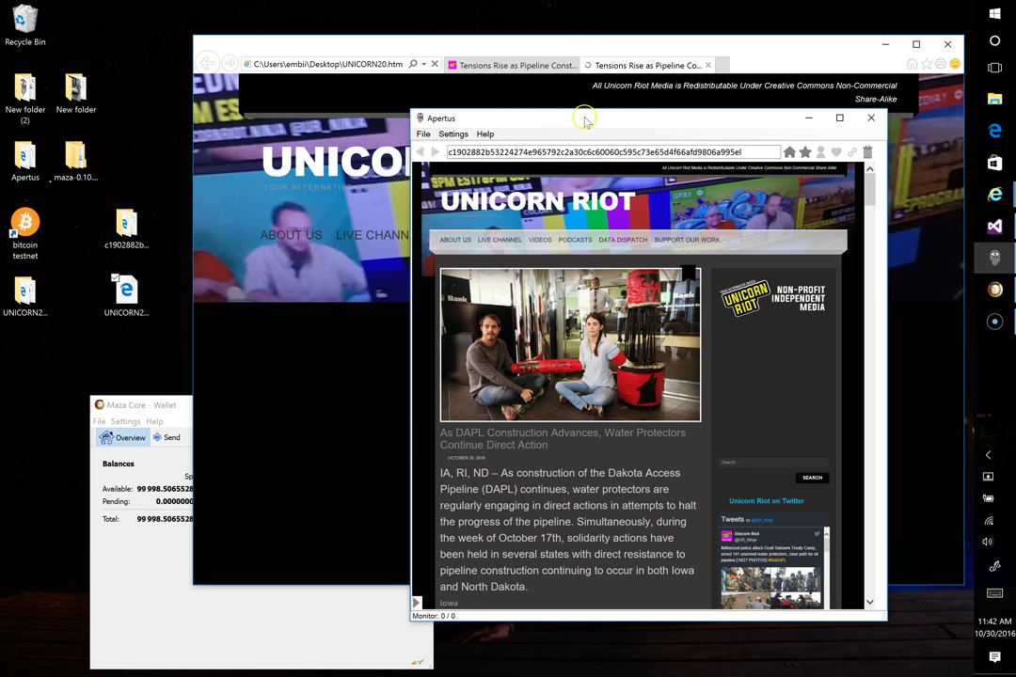
{"action": "left_click_drag", "start_coordinate": [583, 117], "coordinate": [566, 193]}
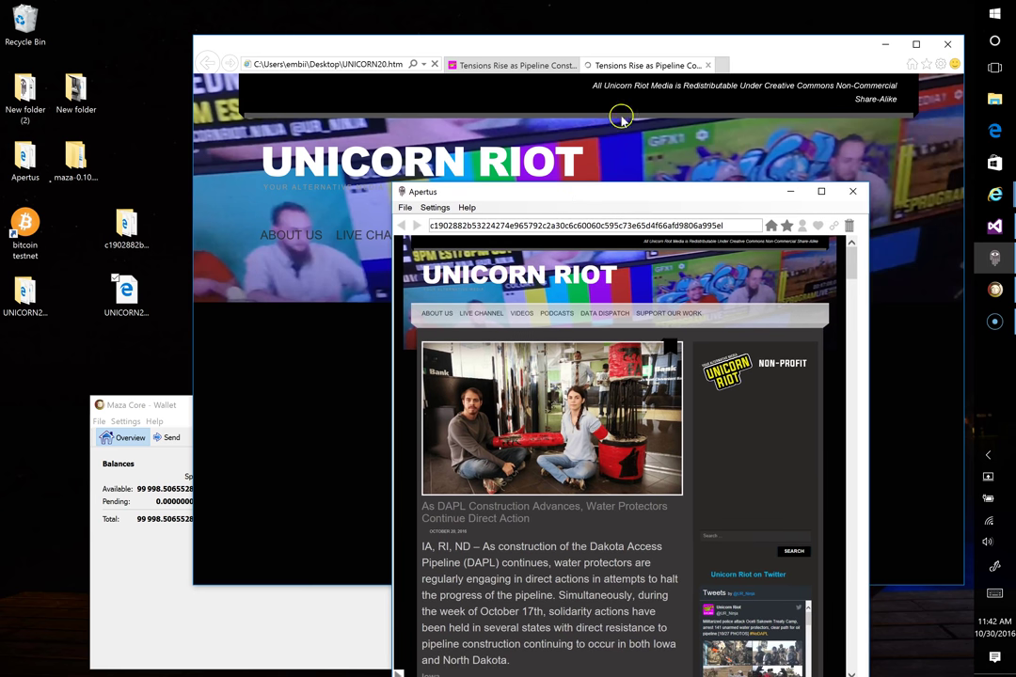
{"action": "left_click", "coordinate": [707, 65]}
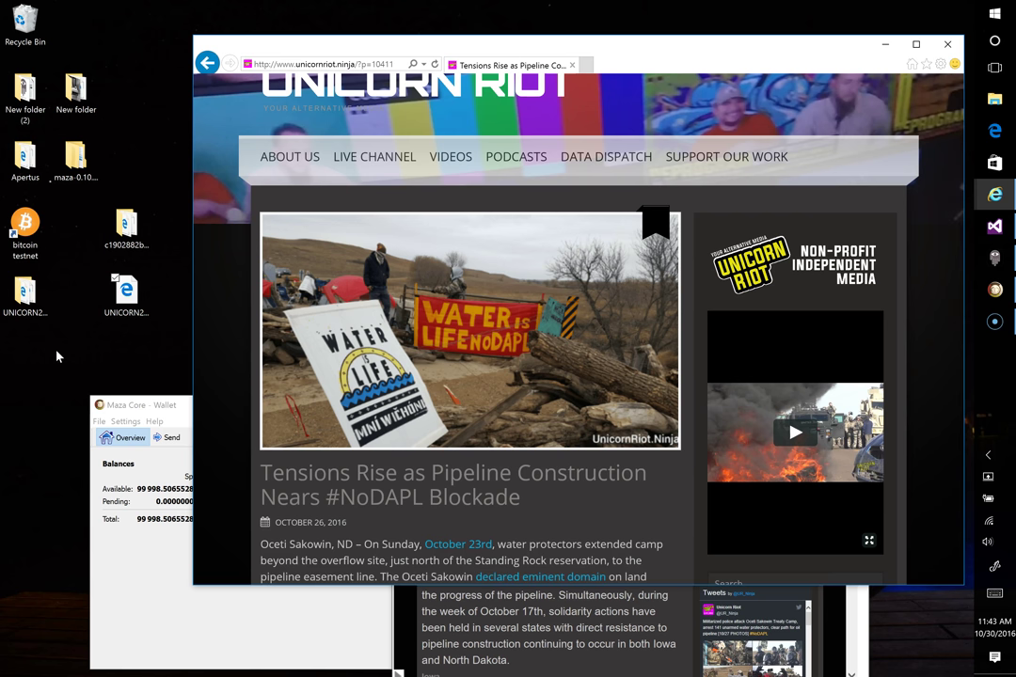
- Bring Apertus forward, move it up-left, and expand the side panel with blockchain, account and cost fields
{"action": "left_click", "coordinate": [842, 635]}
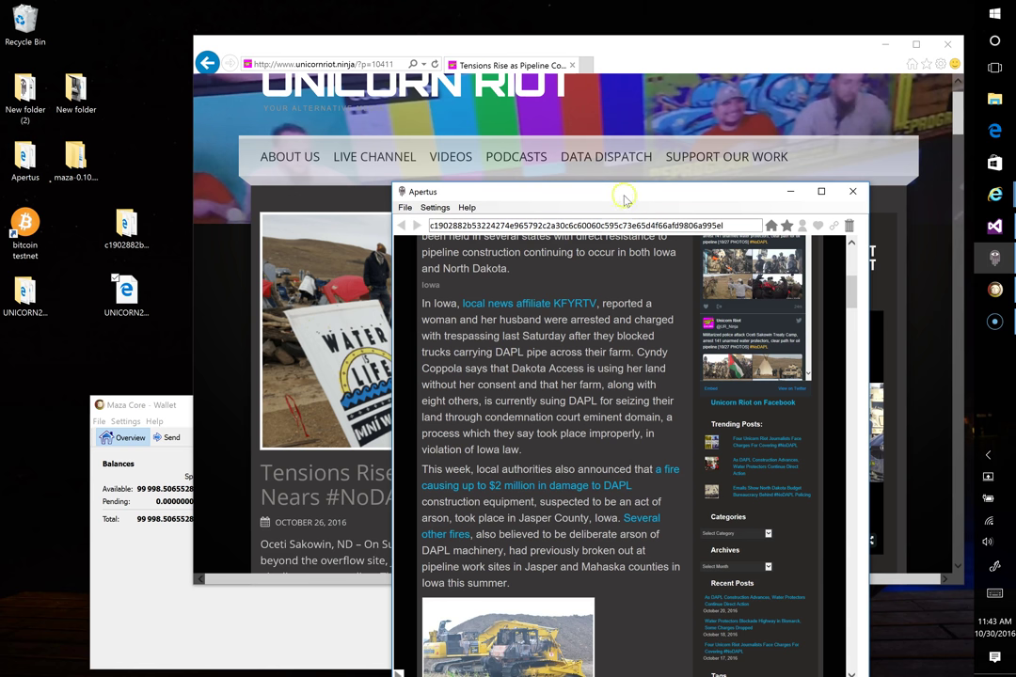
{"action": "left_click_drag", "start_coordinate": [626, 199], "coordinate": [592, 106]}
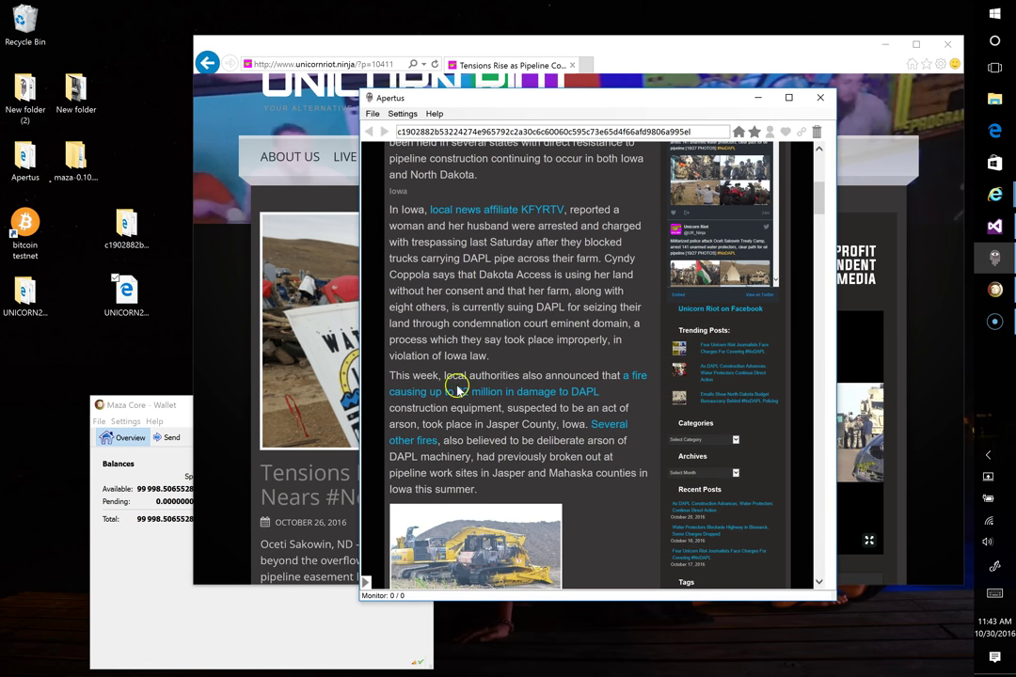
{"action": "left_click", "coordinate": [366, 582]}
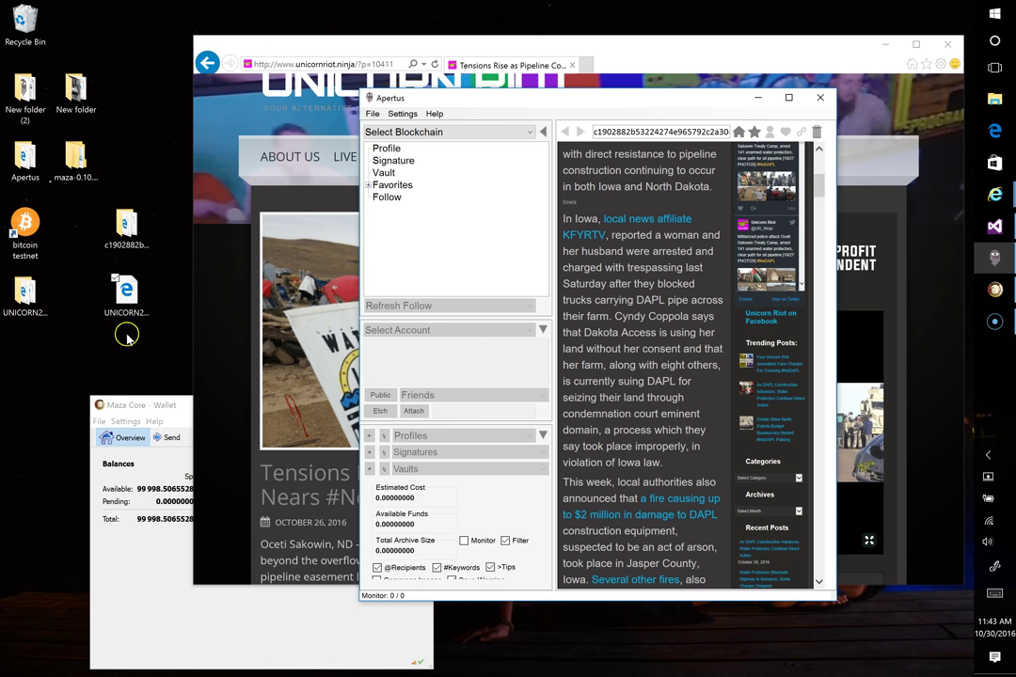
- Open UNICORN20.htm in Notepad as HTML source
{"action": "right_click", "coordinate": [125, 313]}
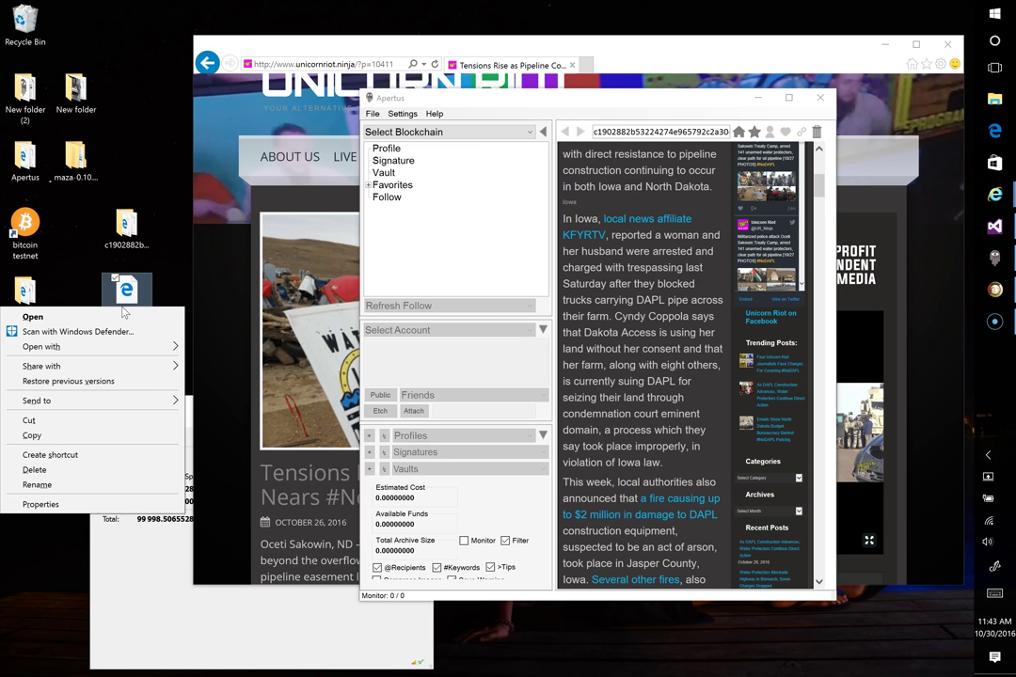
{"action": "mouse_move", "coordinate": [155, 346]}
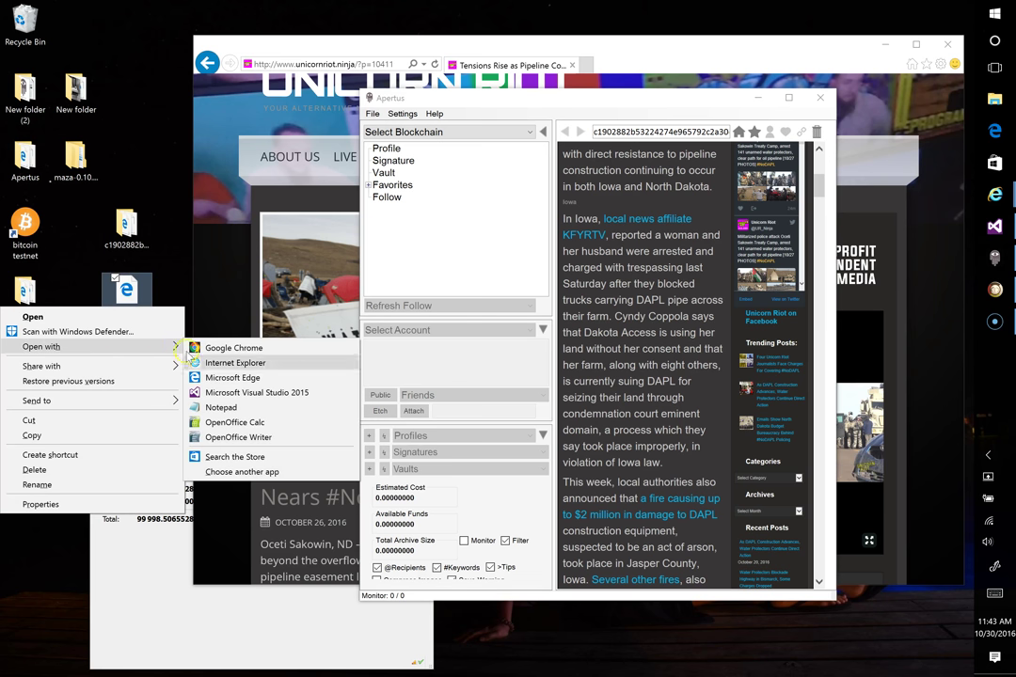
{"action": "left_click", "coordinate": [200, 408]}
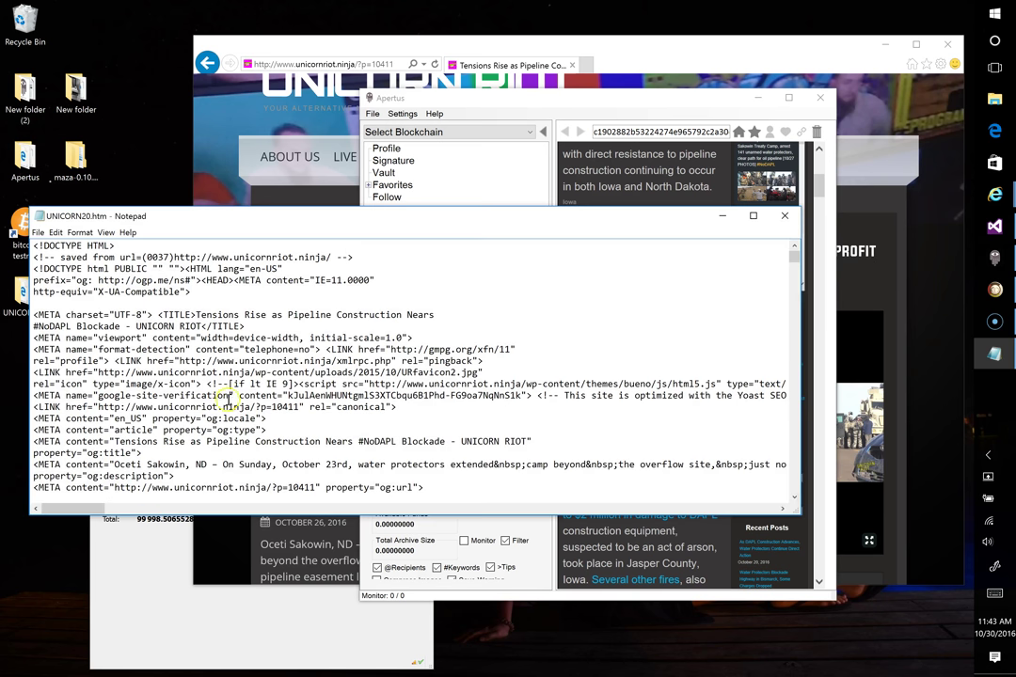
{"action": "left_click_drag", "start_coordinate": [267, 220], "coordinate": [457, 123]}
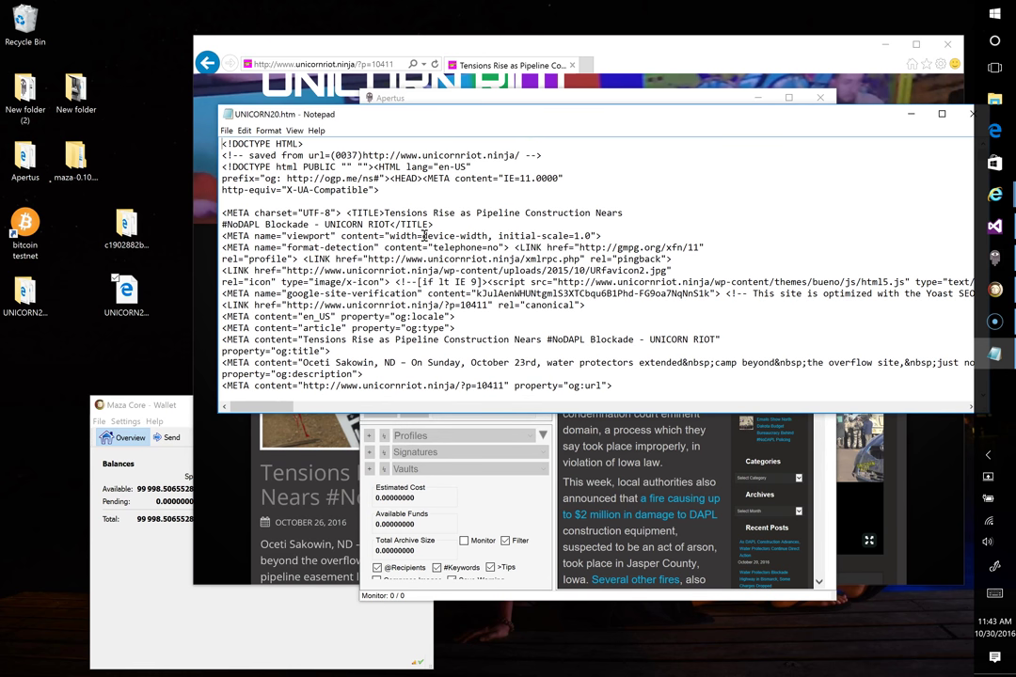
- Search the source for UNICORN20 and select the UNICORN20_files/ prefix in the stylesheet link
{"action": "key", "text": "ctrl+f"}
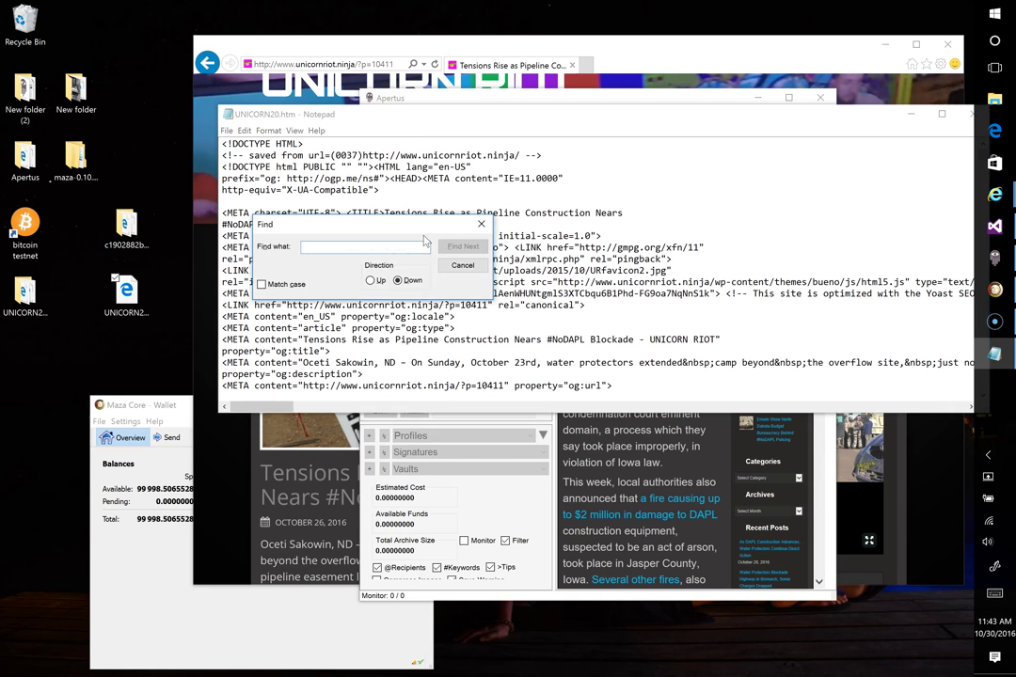
{"action": "type", "text": "UNICORN20"}
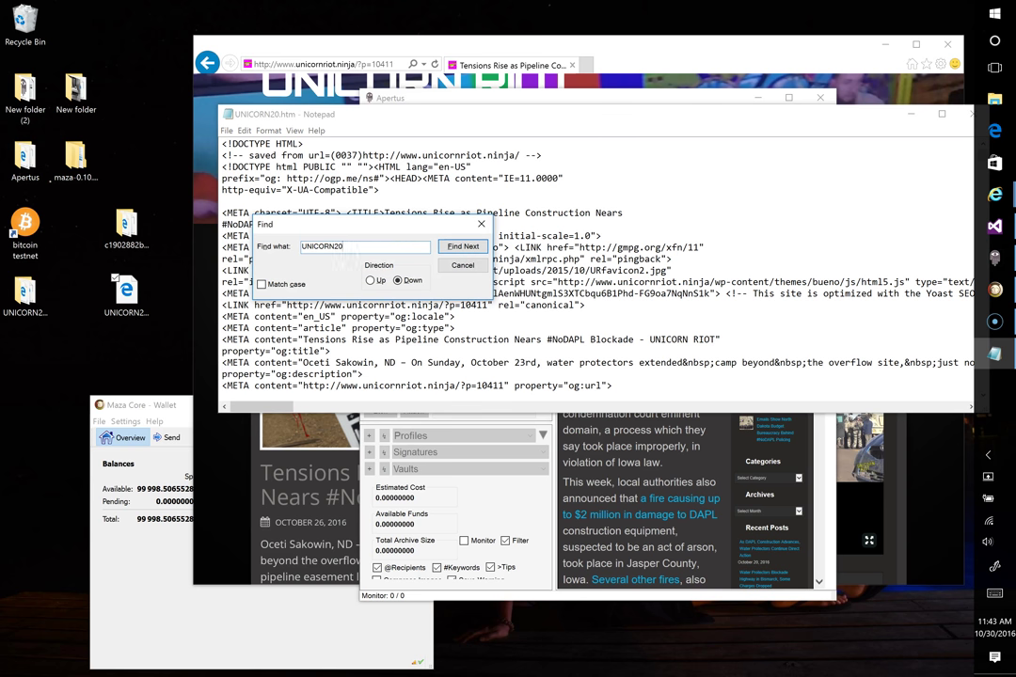
{"action": "key", "text": "Return"}
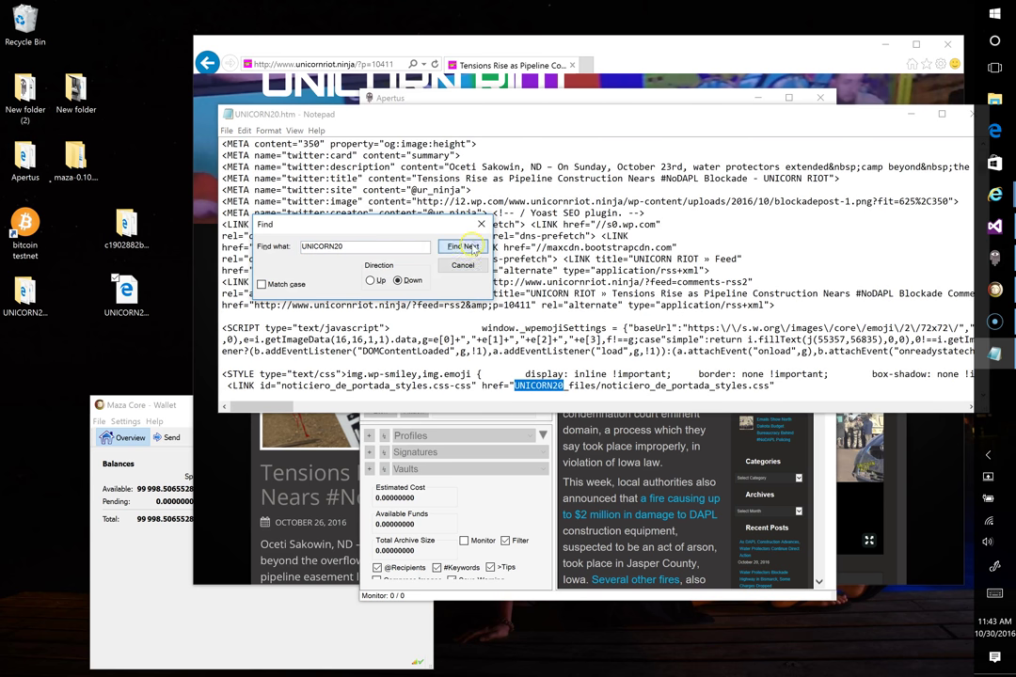
{"action": "left_click", "coordinate": [482, 223]}
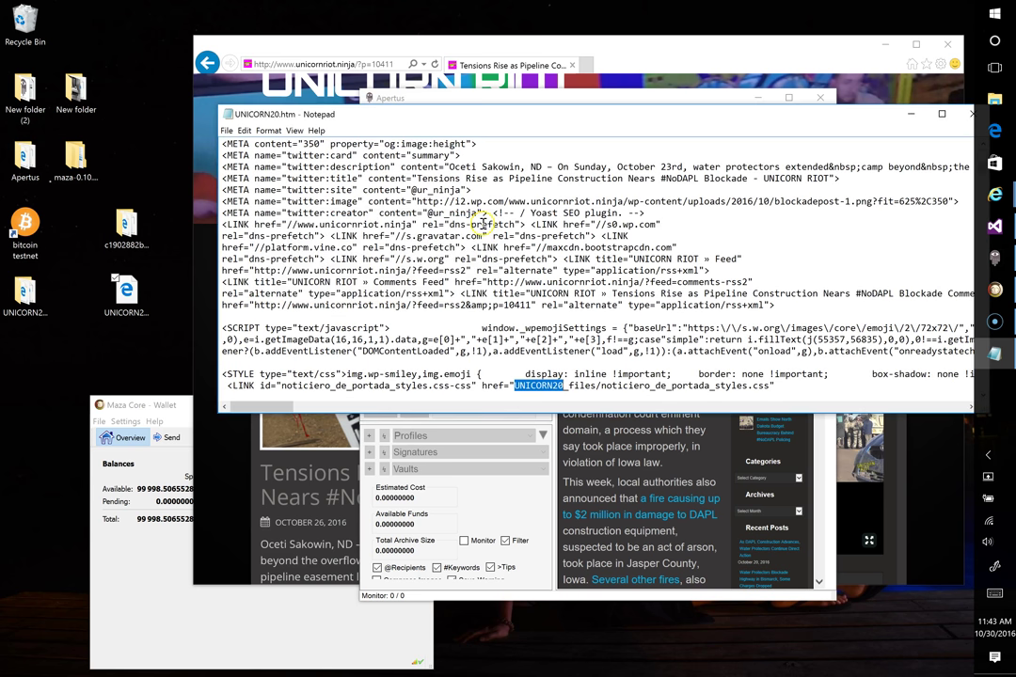
{"action": "left_click", "coordinate": [515, 385]}
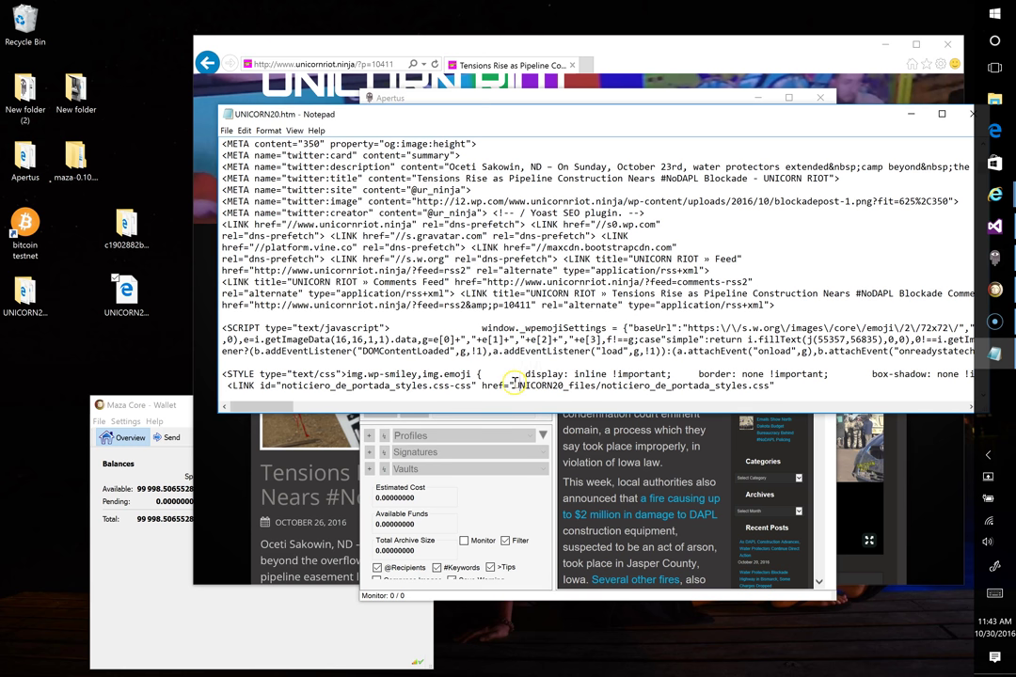
{"action": "left_click_drag", "start_coordinate": [512, 385], "coordinate": [601, 392]}
{"action": "key", "text": "ctrl+c"}
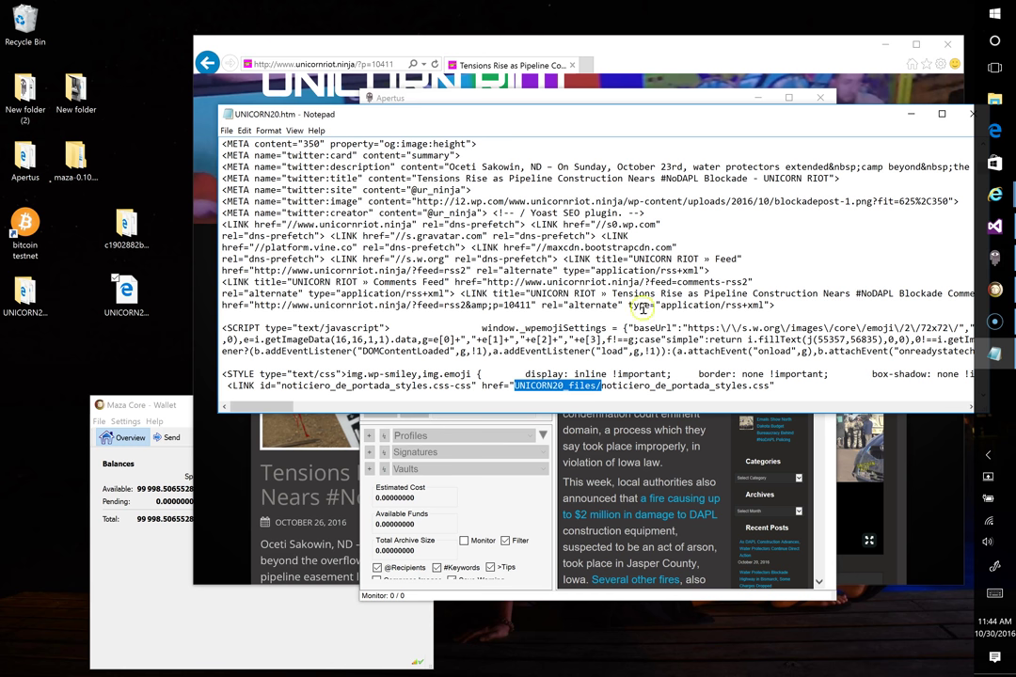
- Replace every 'UNICORN20_files/' in the source with nothing using Replace All
{"action": "left_click", "coordinate": [243, 131]}
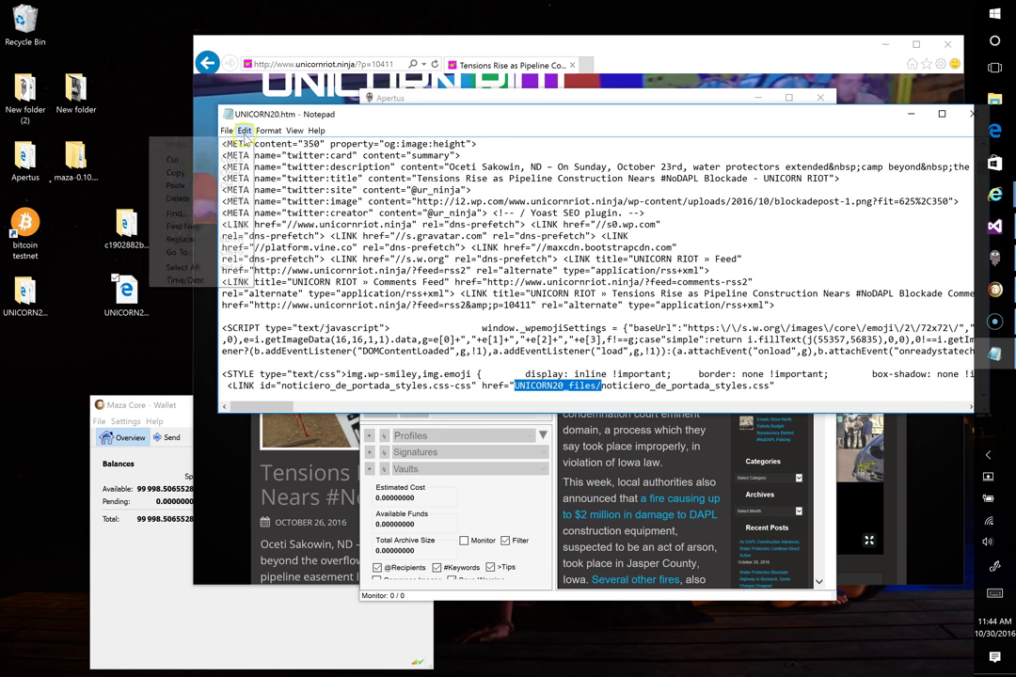
{"action": "left_click", "coordinate": [180, 238]}
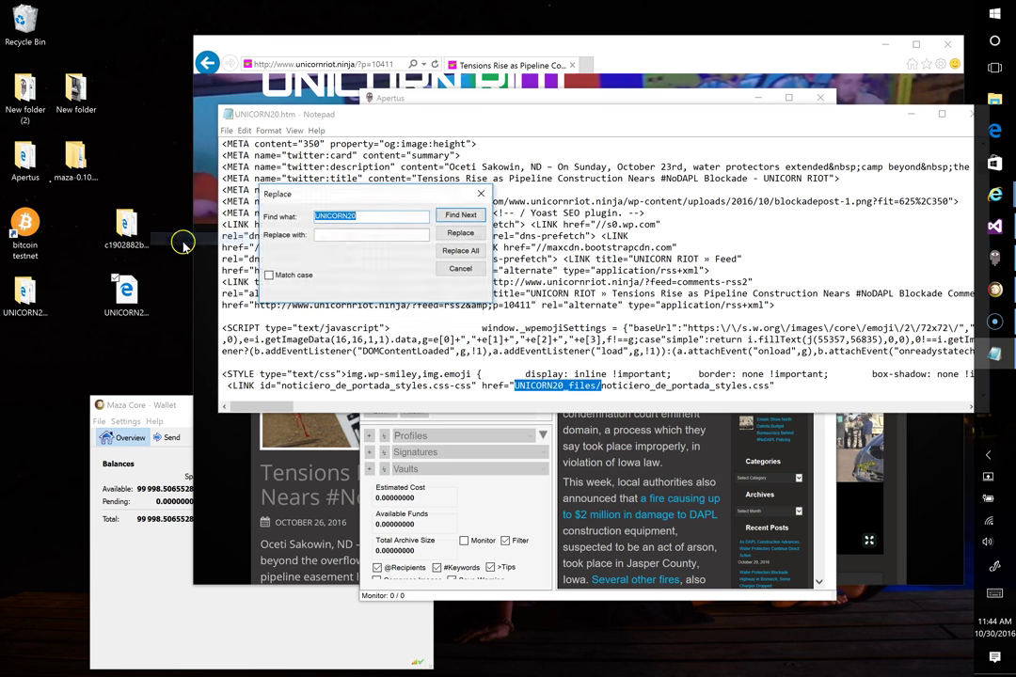
{"action": "left_click", "coordinate": [369, 217]}
{"action": "left_click_drag", "start_coordinate": [368, 217], "coordinate": [315, 217]}
{"action": "key", "text": "ctrl+v"}
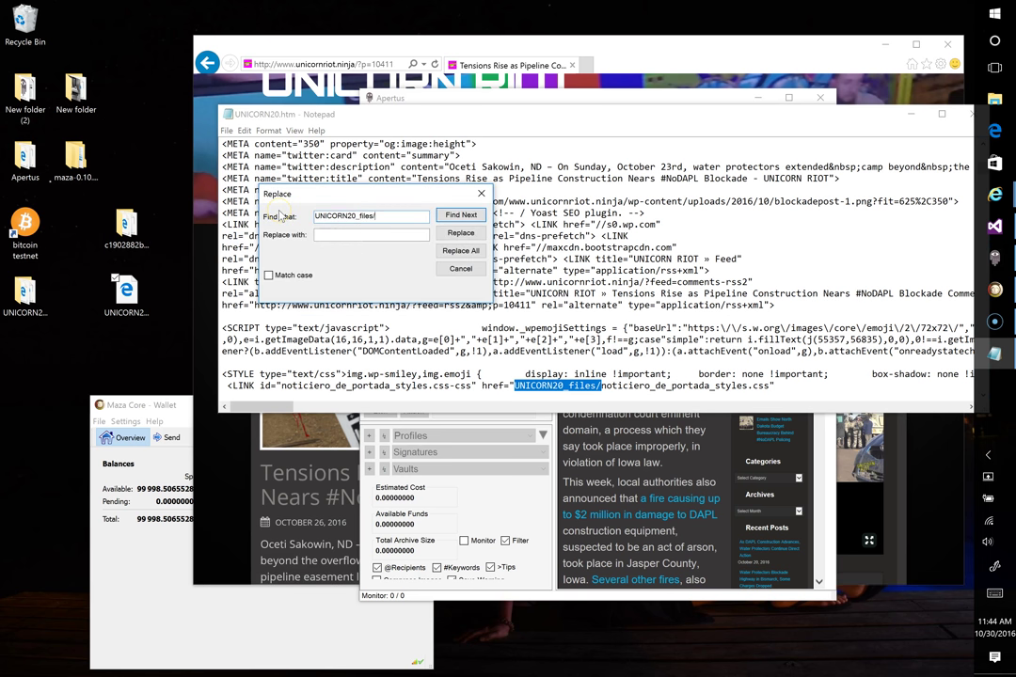
{"action": "left_click", "coordinate": [360, 234]}
{"action": "left_click", "coordinate": [460, 251]}
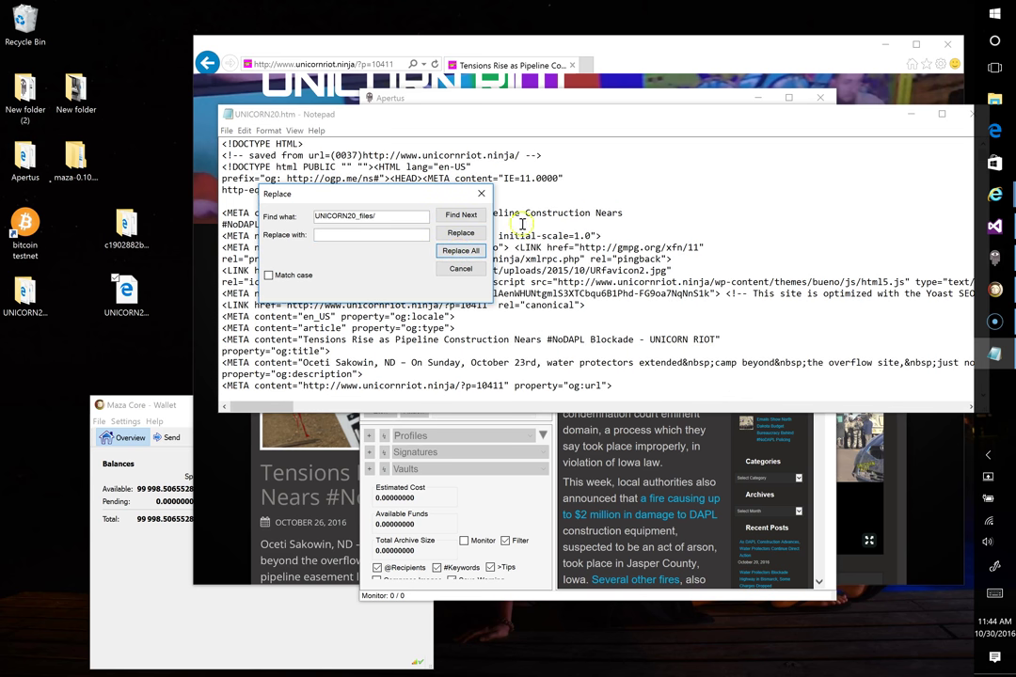
{"action": "left_click", "coordinate": [480, 193]}
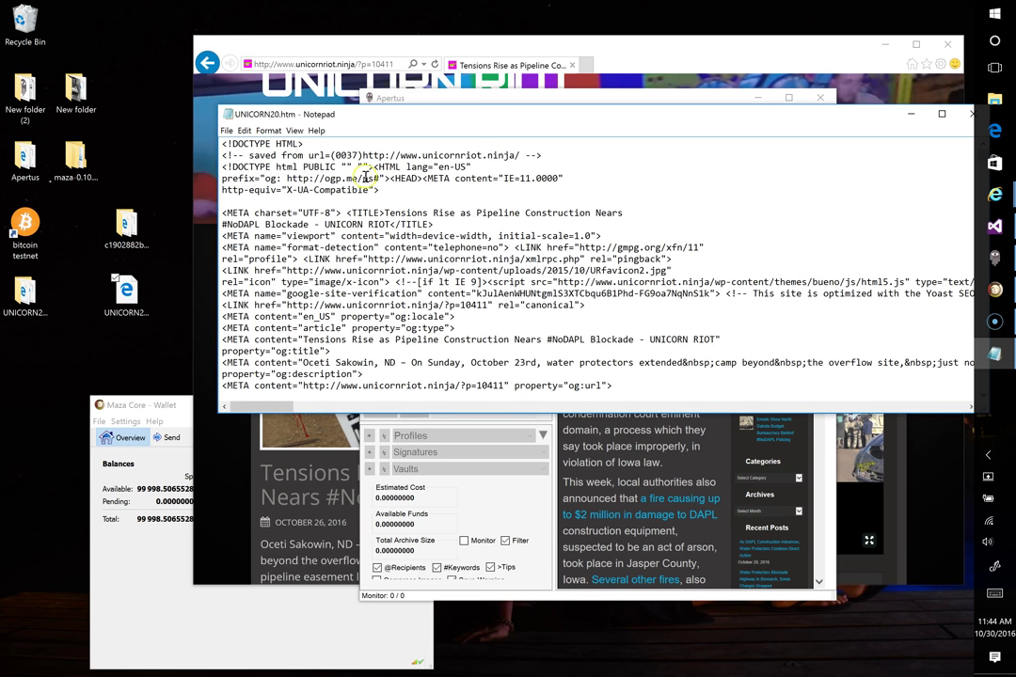
- Save the edited source as index.html inside the Desktop UNICORN20_files folder
{"action": "left_click", "coordinate": [226, 130]}
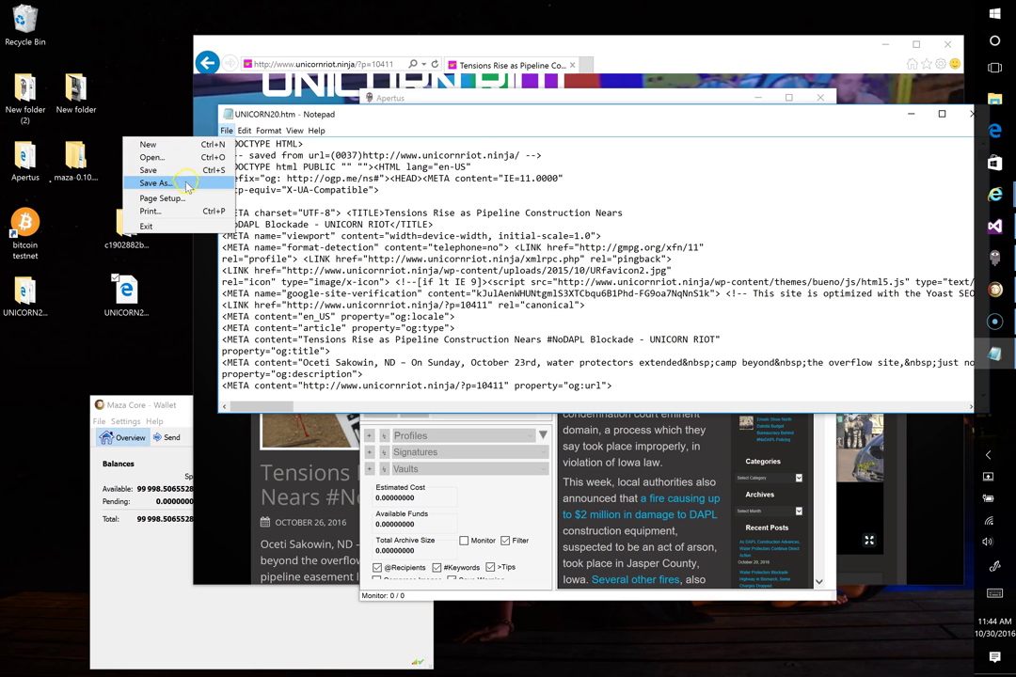
{"action": "left_click", "coordinate": [157, 184]}
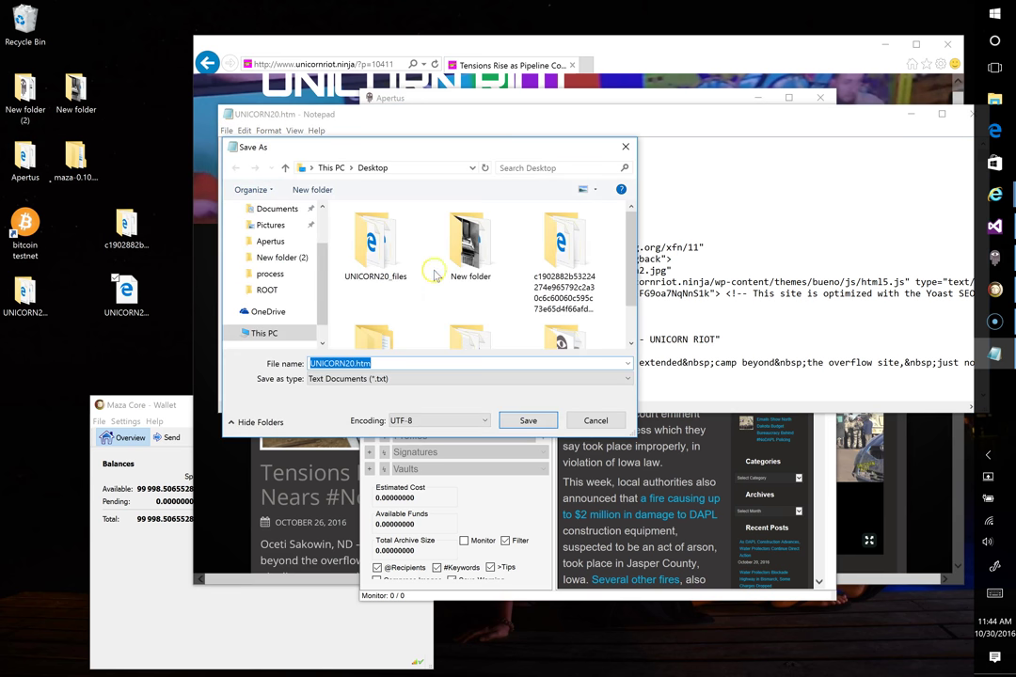
{"action": "double_click", "coordinate": [376, 246]}
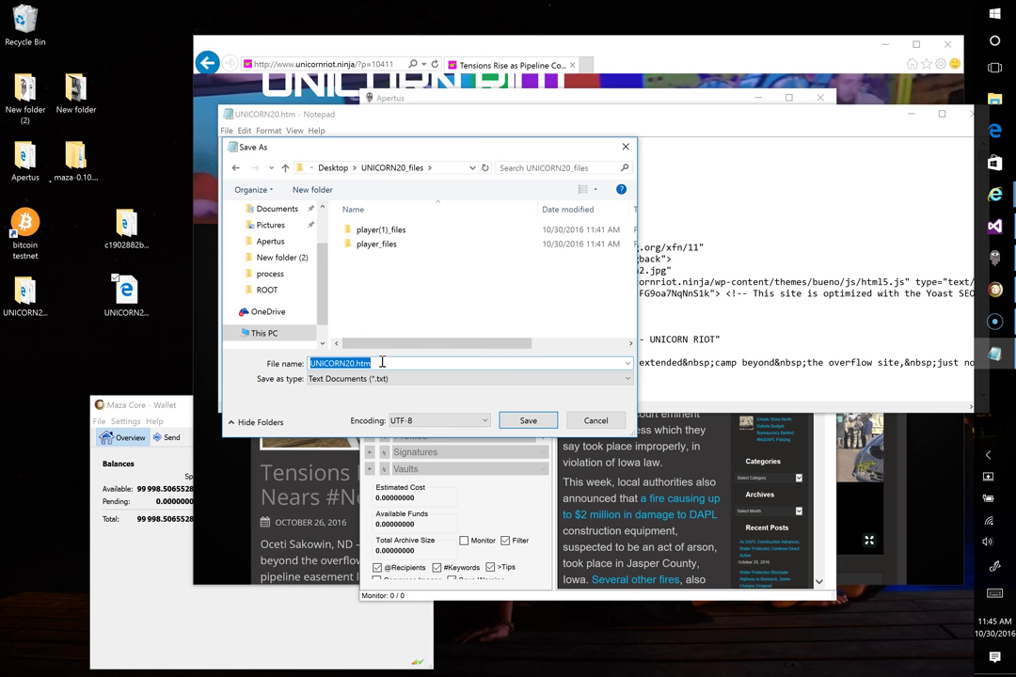
{"action": "type", "text": "in"}
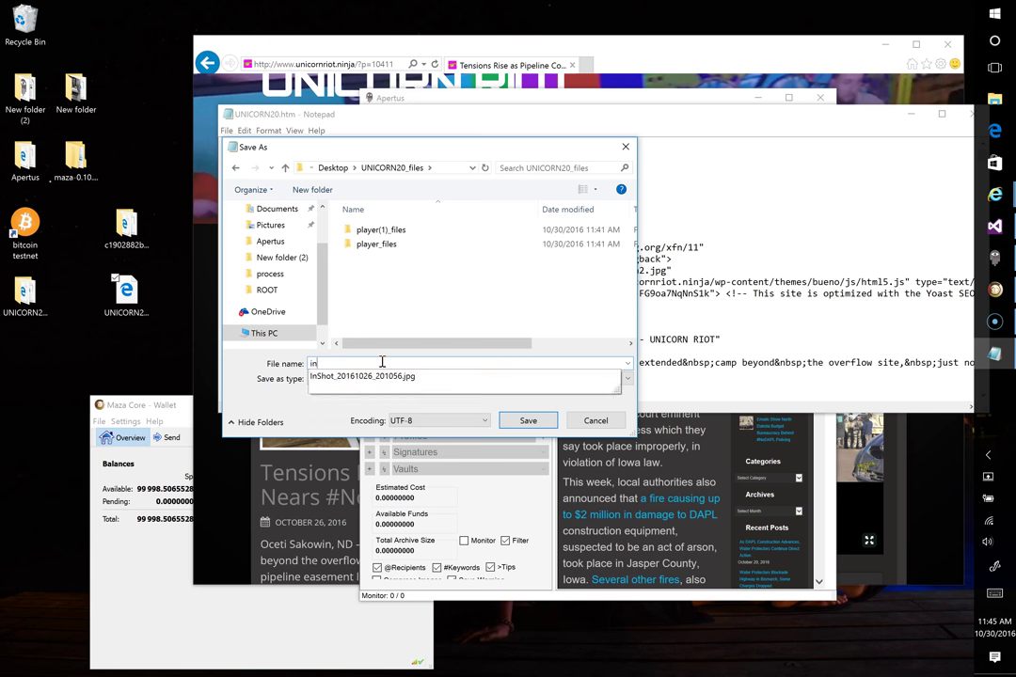
{"action": "type", "text": "dex.html"}
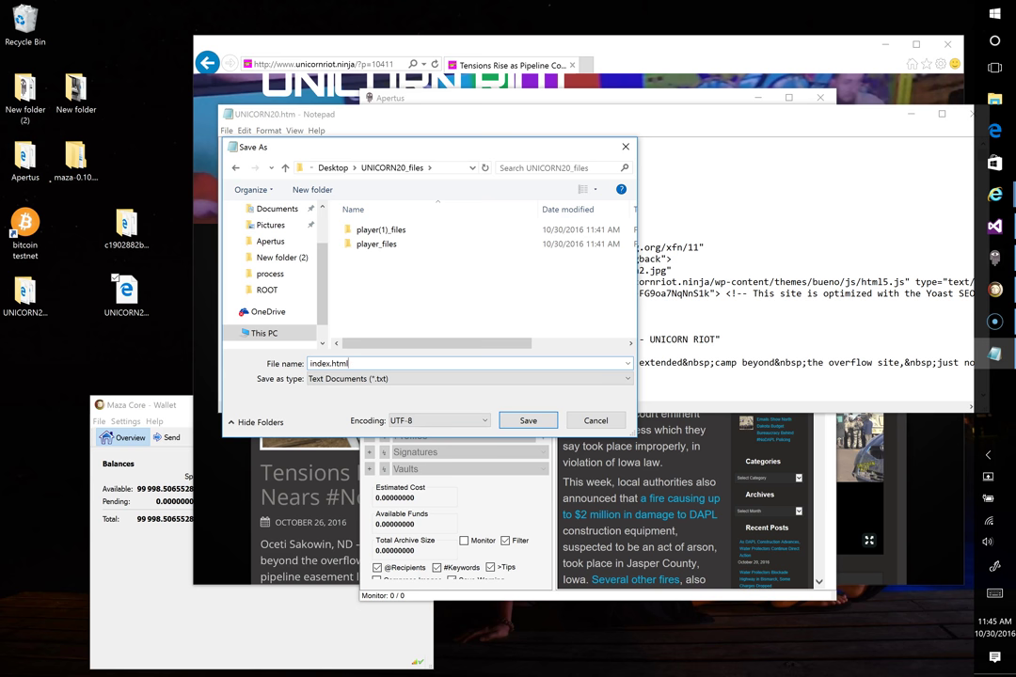
{"action": "left_click", "coordinate": [527, 420]}
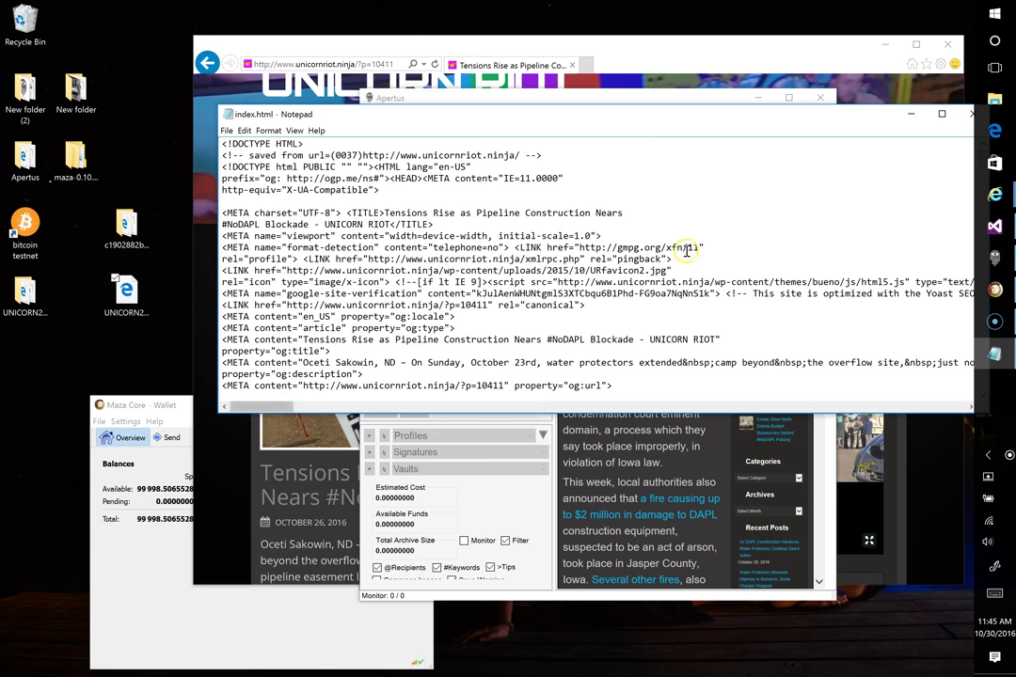
- Close Notepad and open the UNICORN20_files folder in File Explorer
{"action": "left_click", "coordinate": [969, 113]}
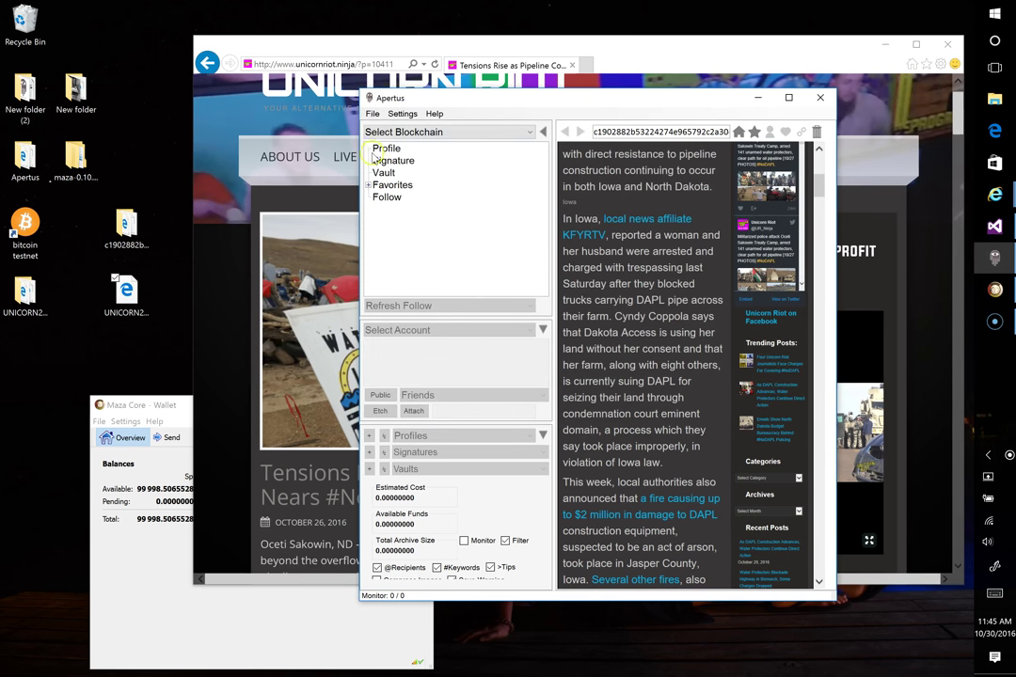
{"action": "left_click", "coordinate": [23, 293]}
{"action": "double_click", "coordinate": [22, 293]}
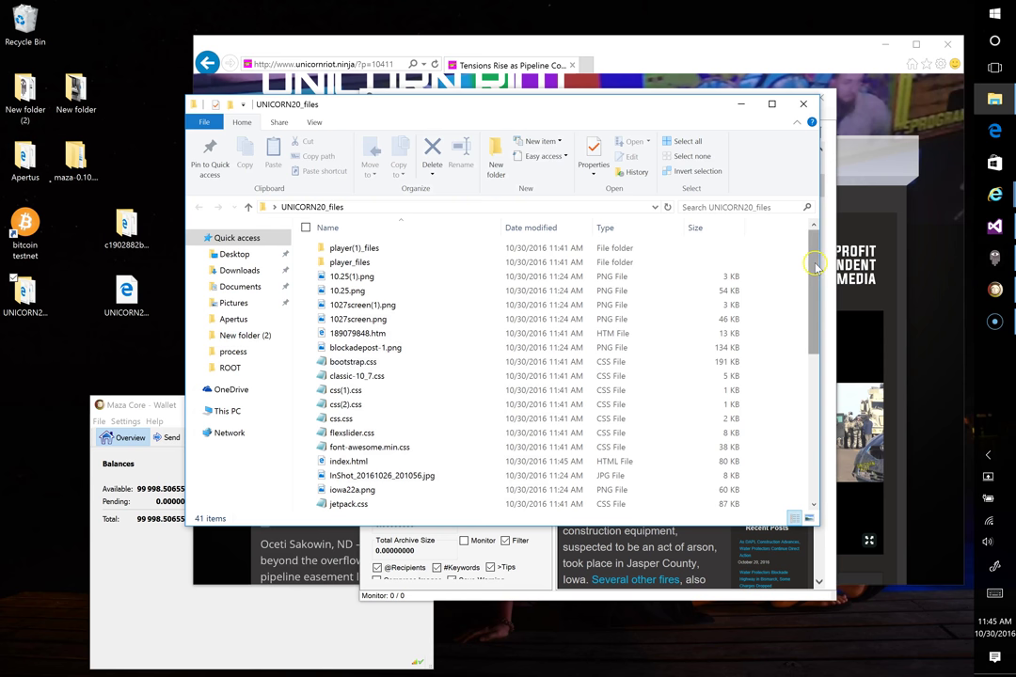
{"action": "scroll", "coordinate": [795, 395], "scroll_direction": "down", "scroll_amount": 7}
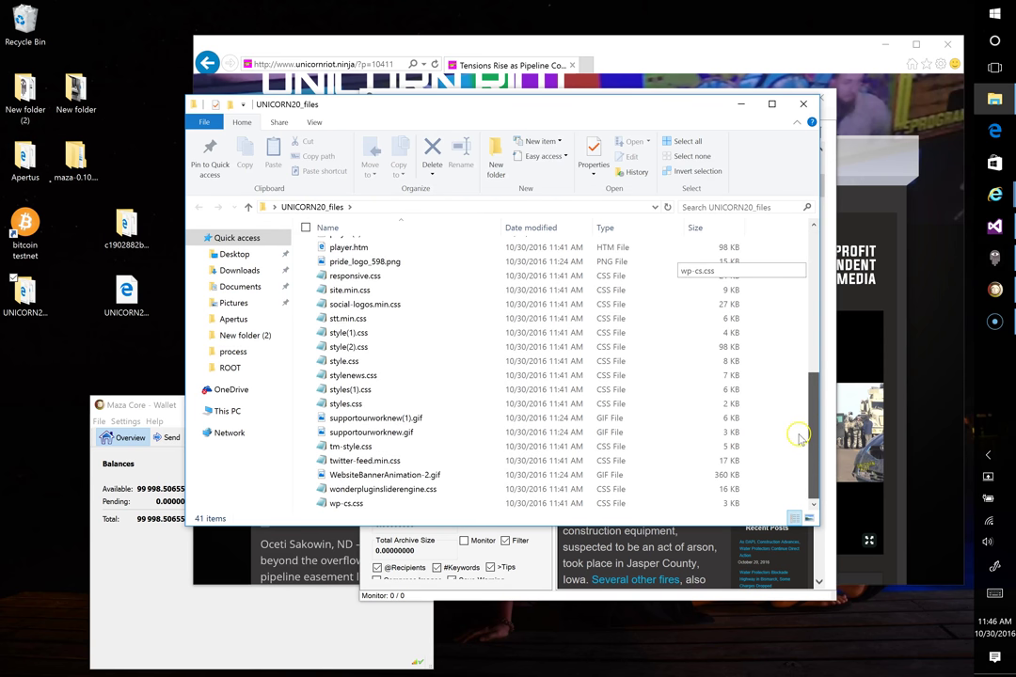
{"action": "scroll", "coordinate": [801, 432], "scroll_direction": "up", "scroll_amount": 7}
{"action": "scroll", "coordinate": [814, 270], "scroll_direction": "up", "scroll_amount": 1}
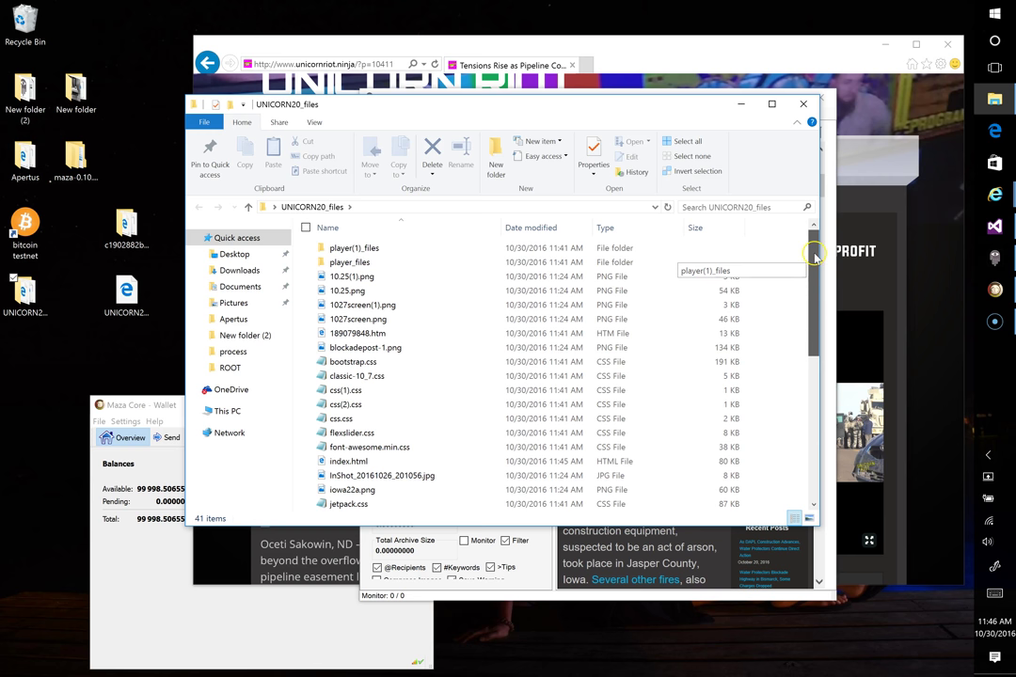
{"action": "left_click_drag", "start_coordinate": [814, 263], "coordinate": [818, 235]}
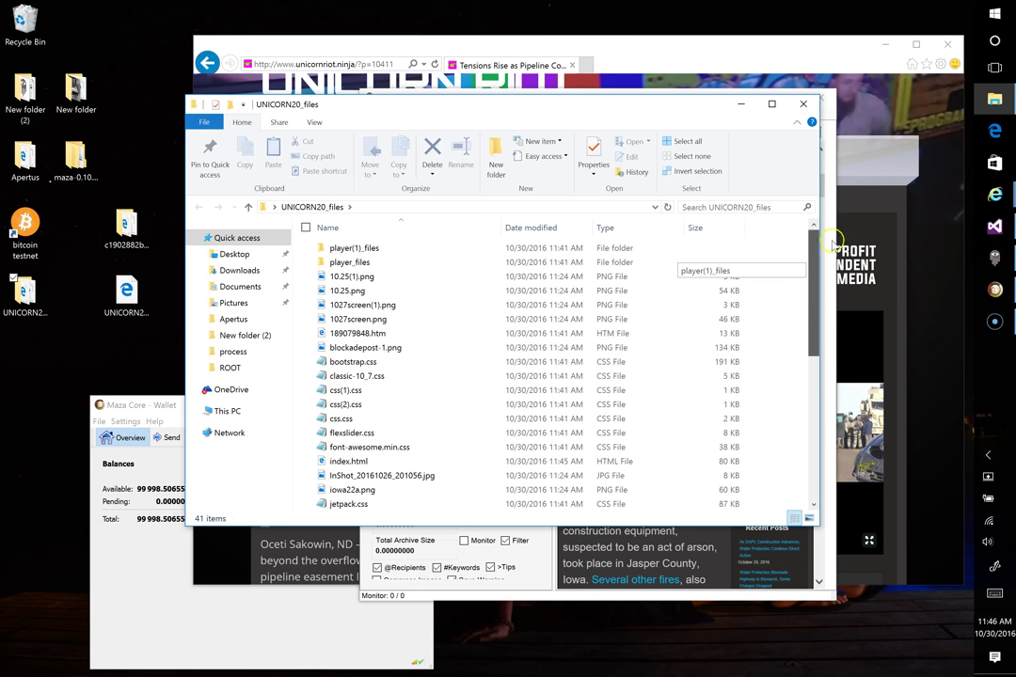
- Look inside the player(1)_files folder and return to UNICORN20_files
{"action": "double_click", "coordinate": [346, 247]}
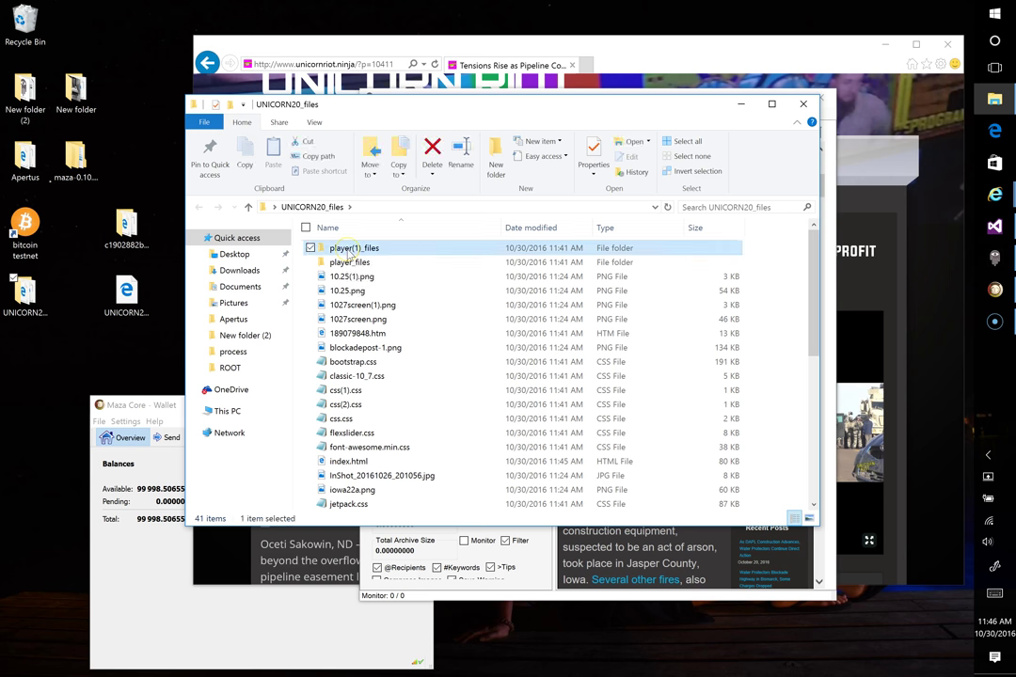
{"action": "left_click", "coordinate": [198, 210]}
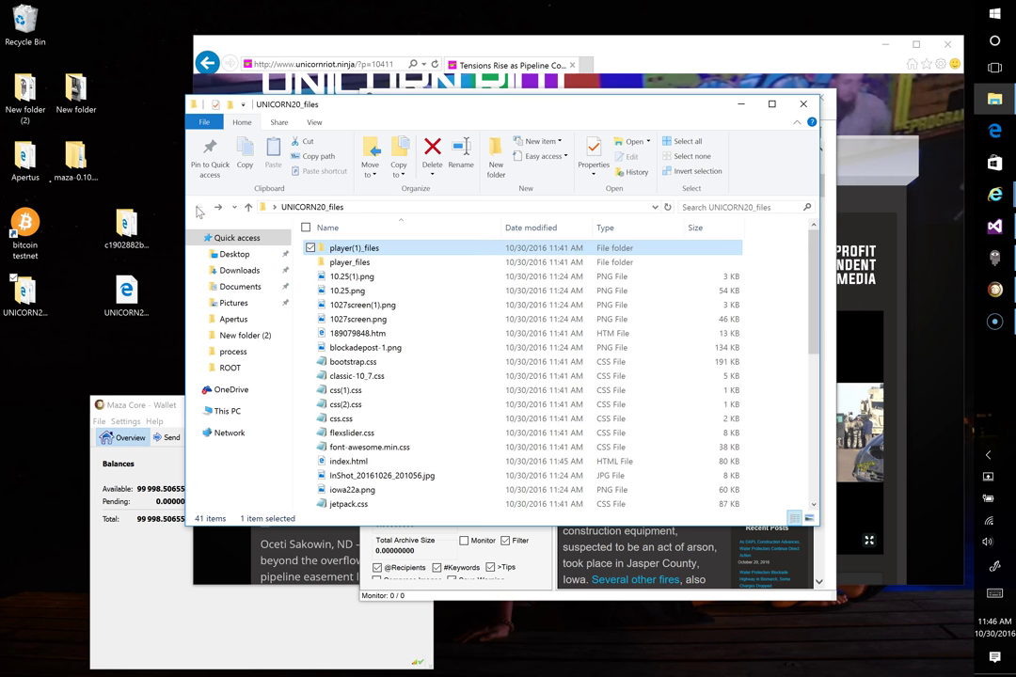
{"action": "double_click", "coordinate": [358, 248]}
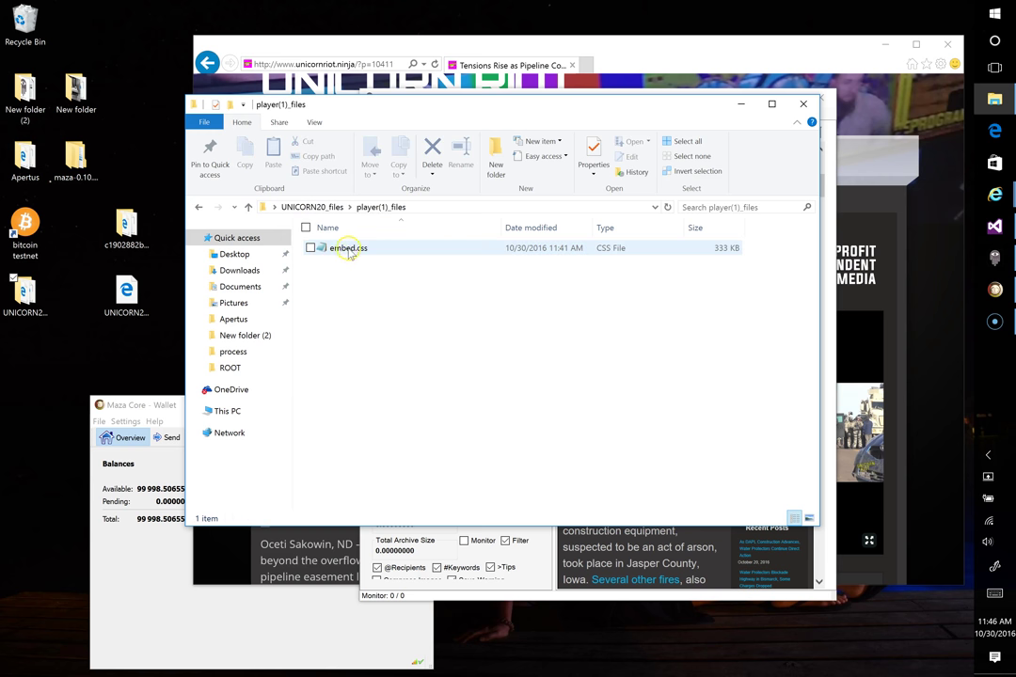
{"action": "left_click", "coordinate": [198, 211]}
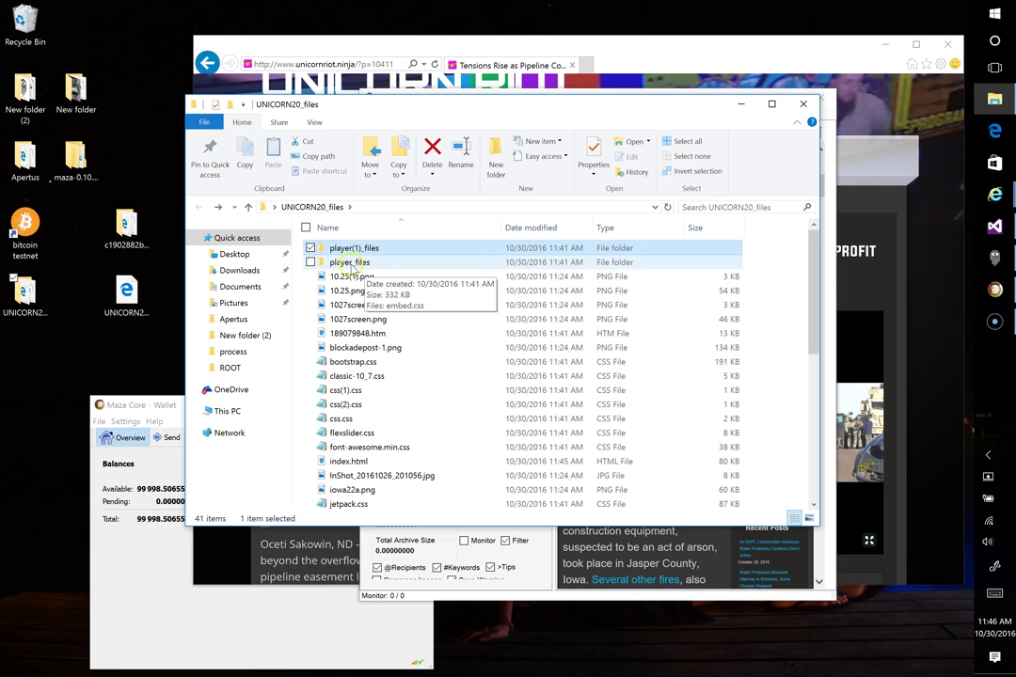
- Delete the player(1)_files and player_files folders, leaving 37 items
{"action": "left_click", "coordinate": [346, 268], "text": "ctrl"}
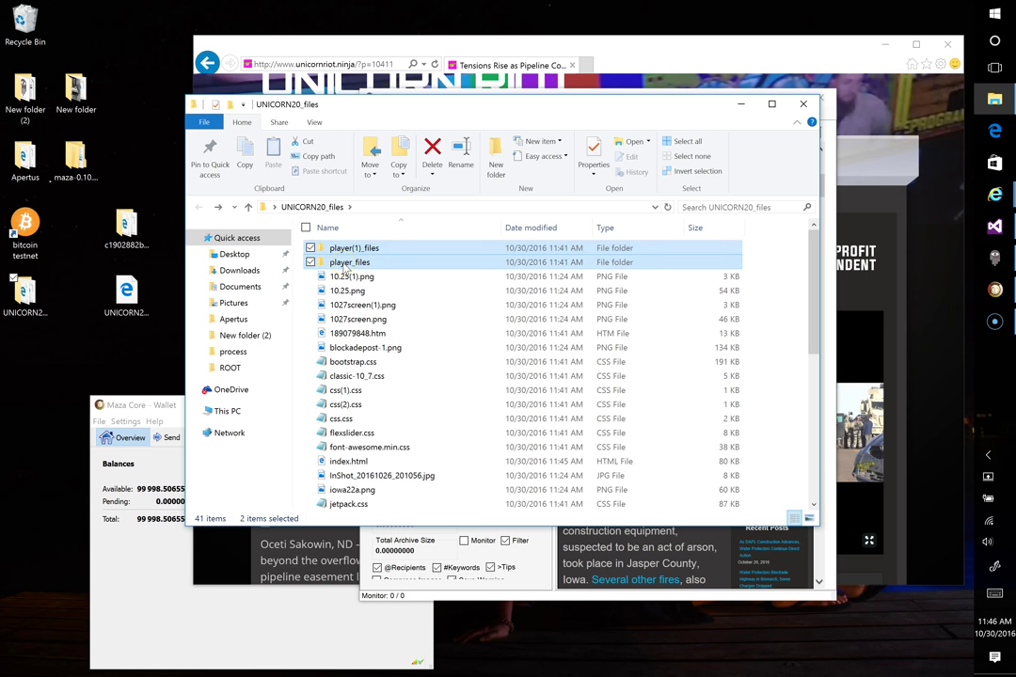
{"action": "key", "text": "Delete"}
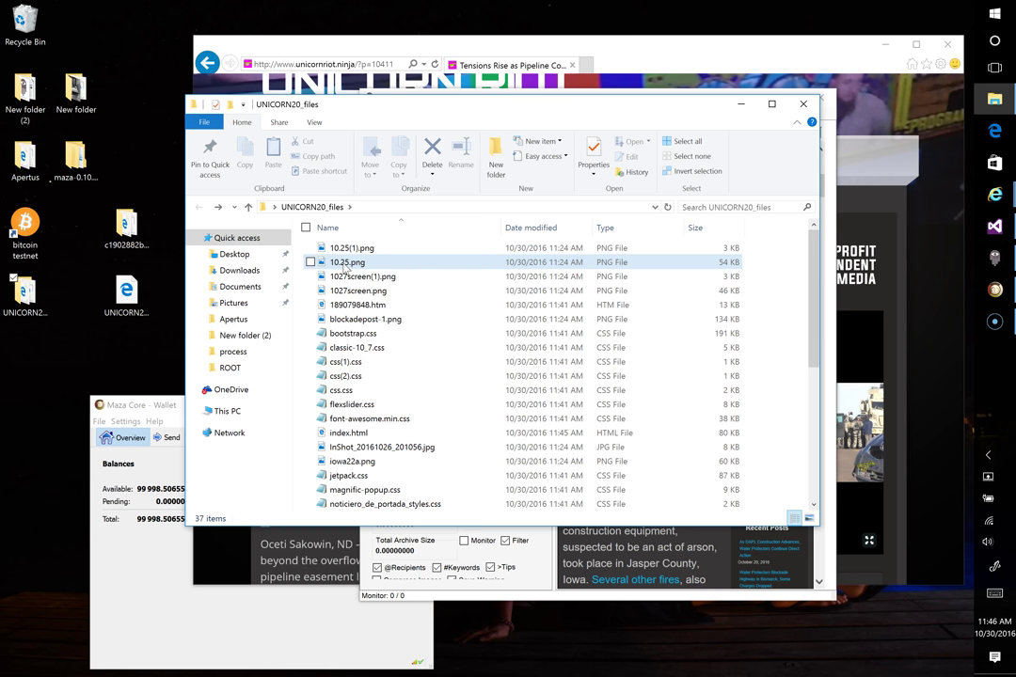
{"action": "scroll", "coordinate": [449, 350], "scroll_direction": "down", "scroll_amount": 3}
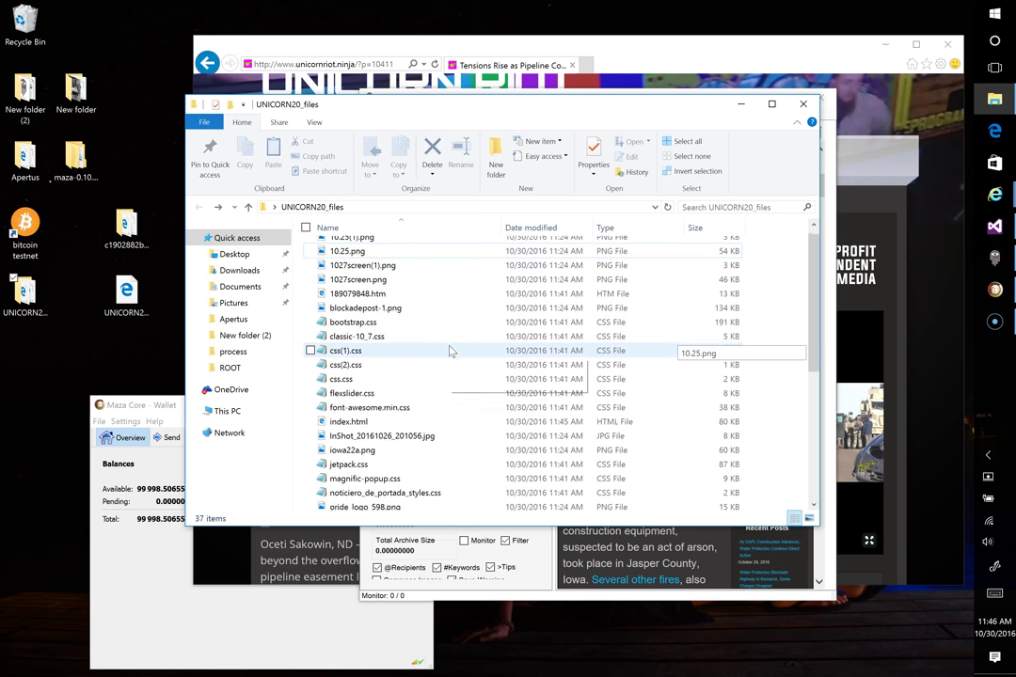
{"action": "scroll", "coordinate": [449, 350], "scroll_direction": "down", "scroll_amount": 3}
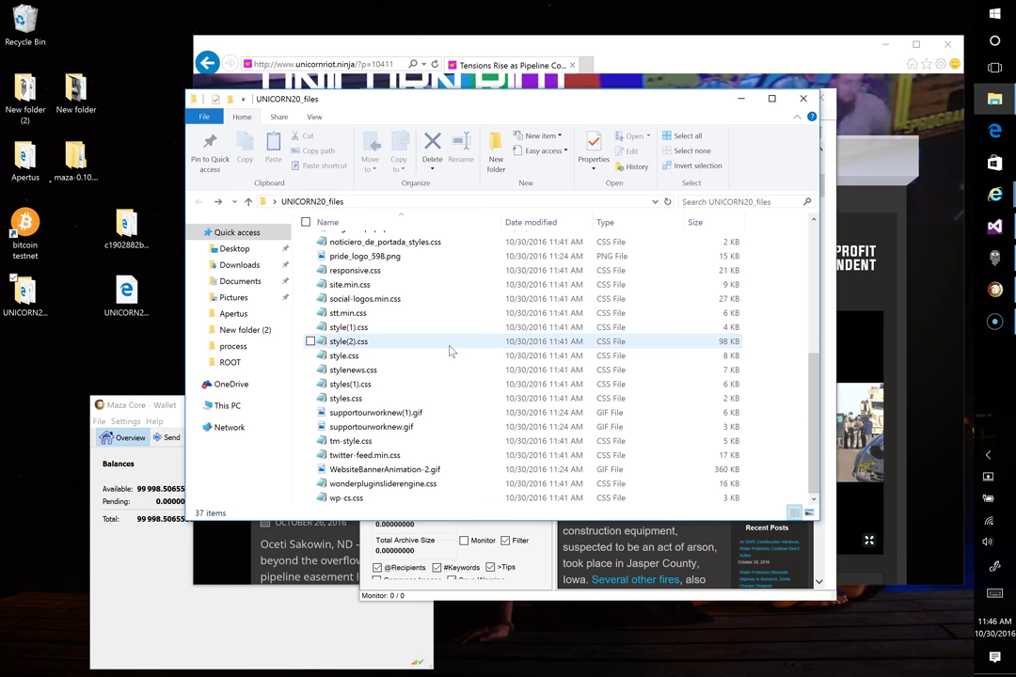
{"action": "scroll", "coordinate": [450, 350], "scroll_direction": "up", "scroll_amount": 2}
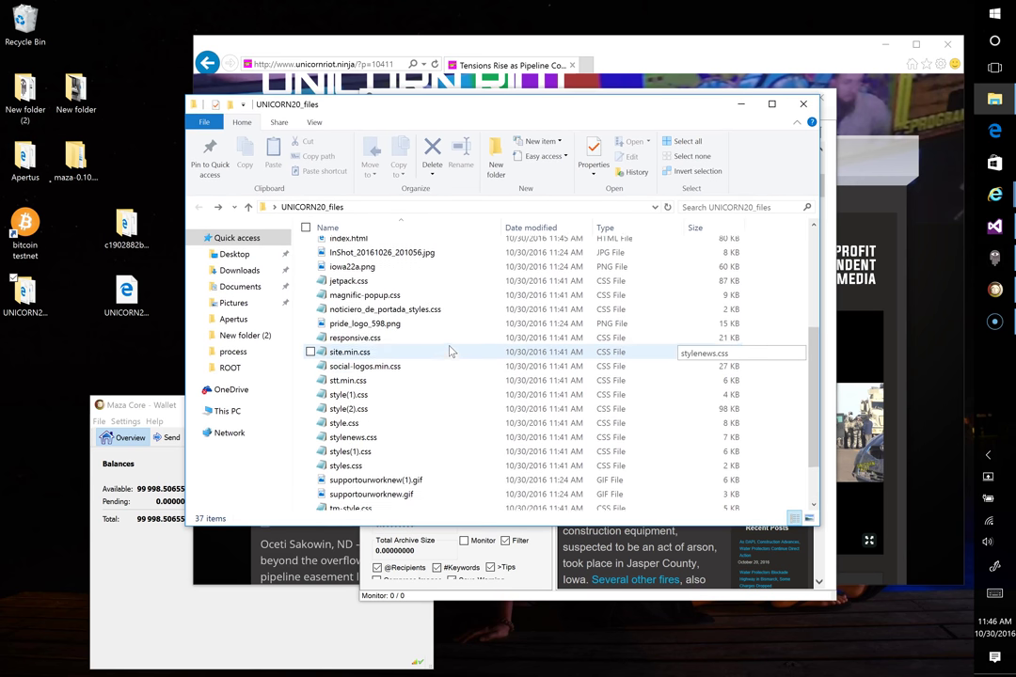
{"action": "scroll", "coordinate": [450, 351], "scroll_direction": "up", "scroll_amount": 3}
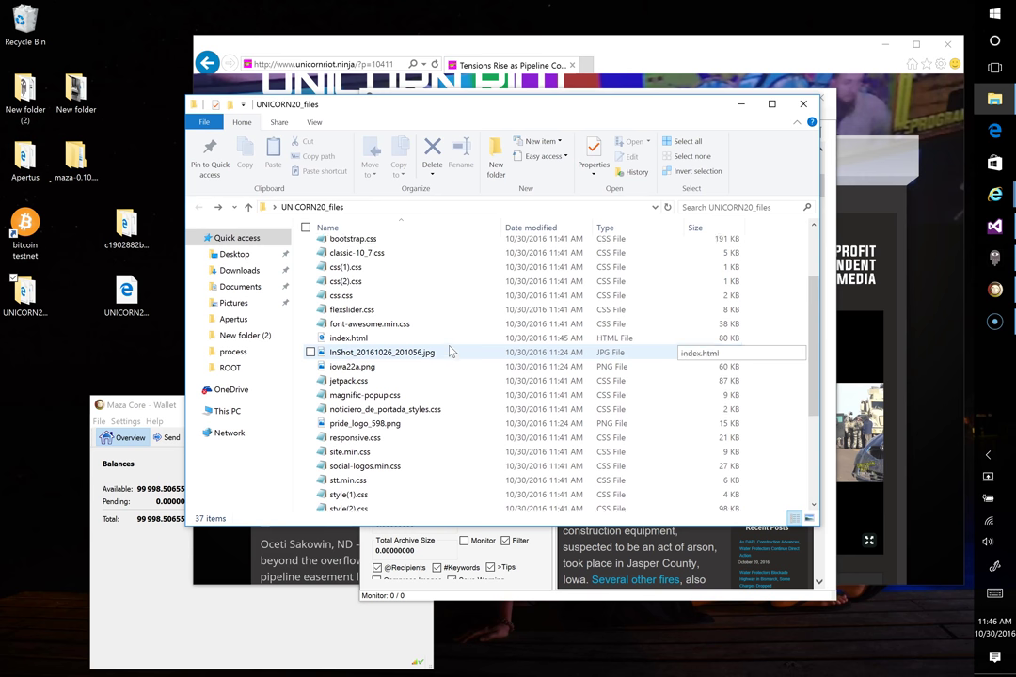
{"action": "scroll", "coordinate": [449, 351], "scroll_direction": "up", "scroll_amount": 3}
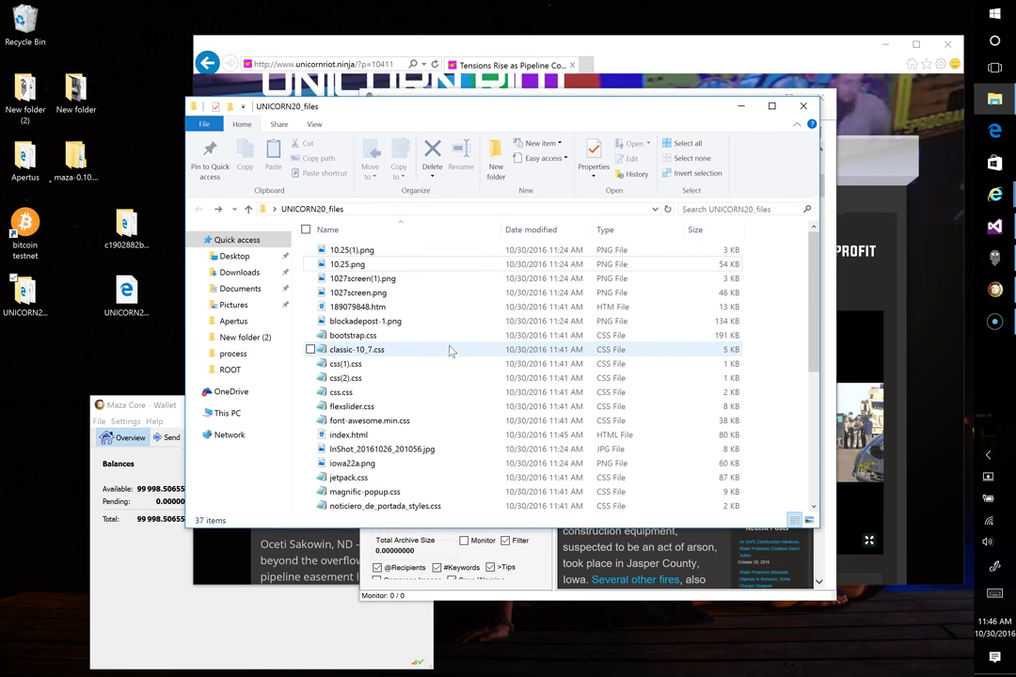
{"action": "scroll", "coordinate": [450, 350], "scroll_direction": "down", "scroll_amount": 6}
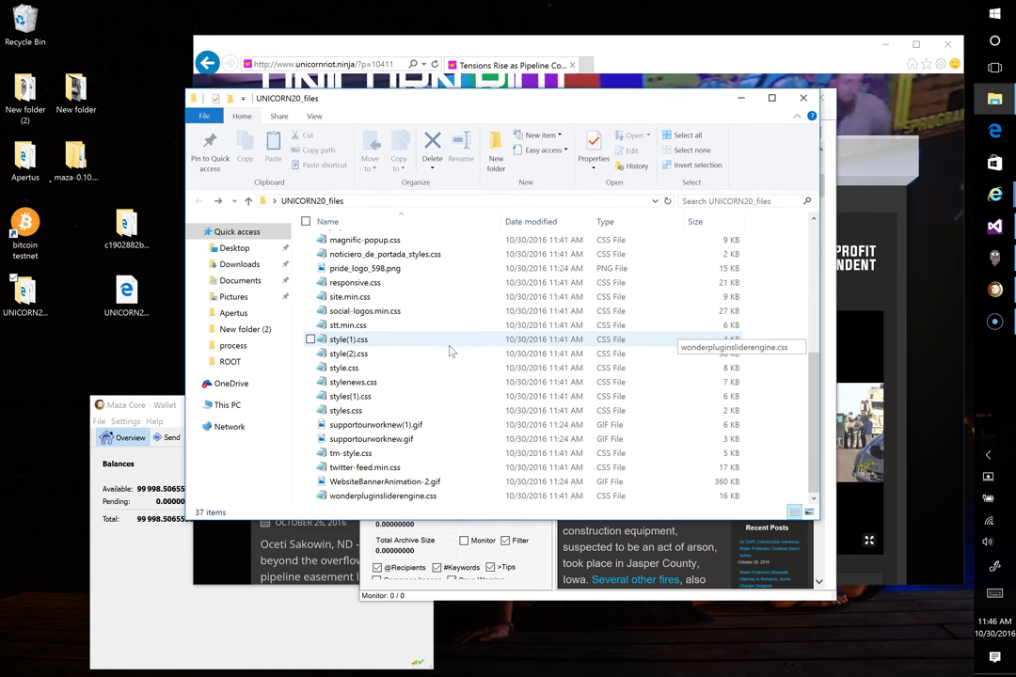
{"action": "scroll", "coordinate": [449, 351], "scroll_direction": "down", "scroll_amount": 1}
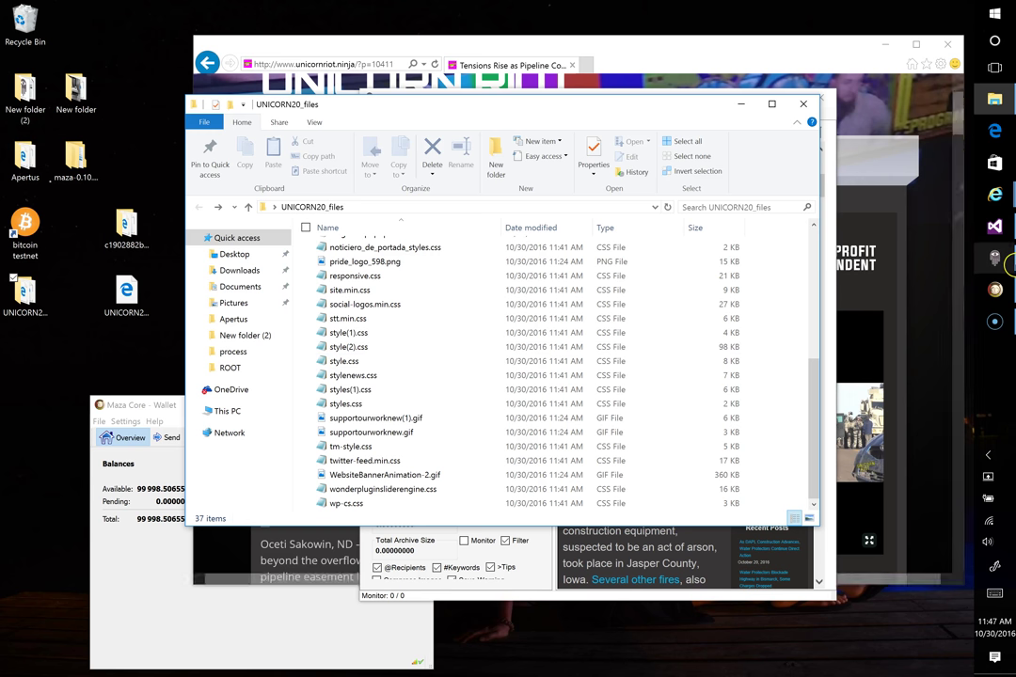
- Select the Mazacoin blockchain, the MONEY account and the Standing Rock signature
{"action": "left_click", "coordinate": [994, 258]}
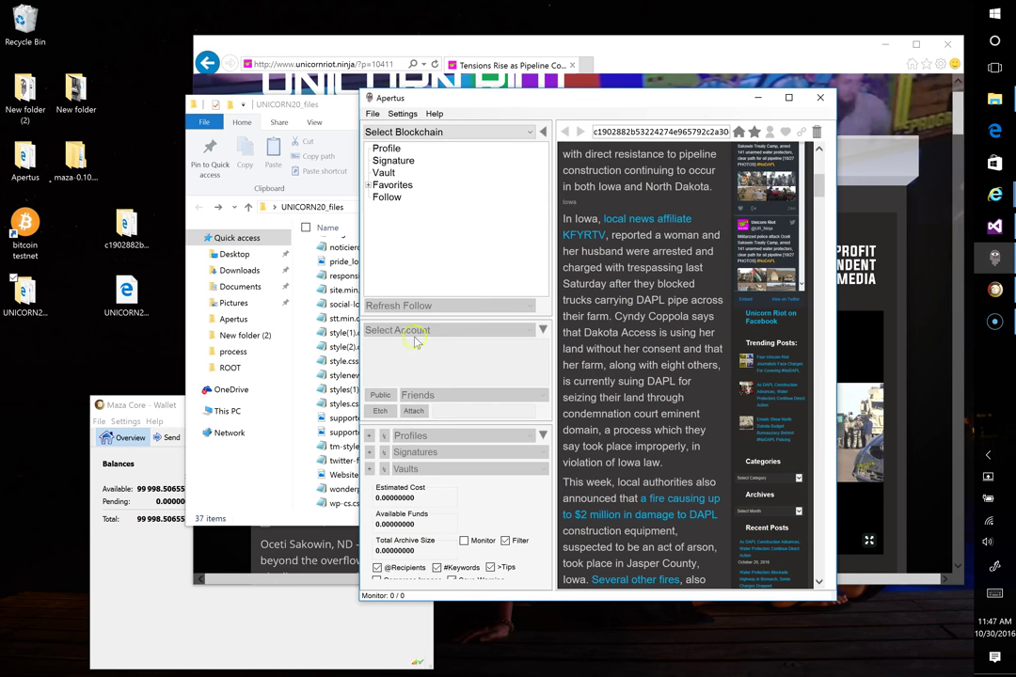
{"action": "left_click", "coordinate": [388, 132]}
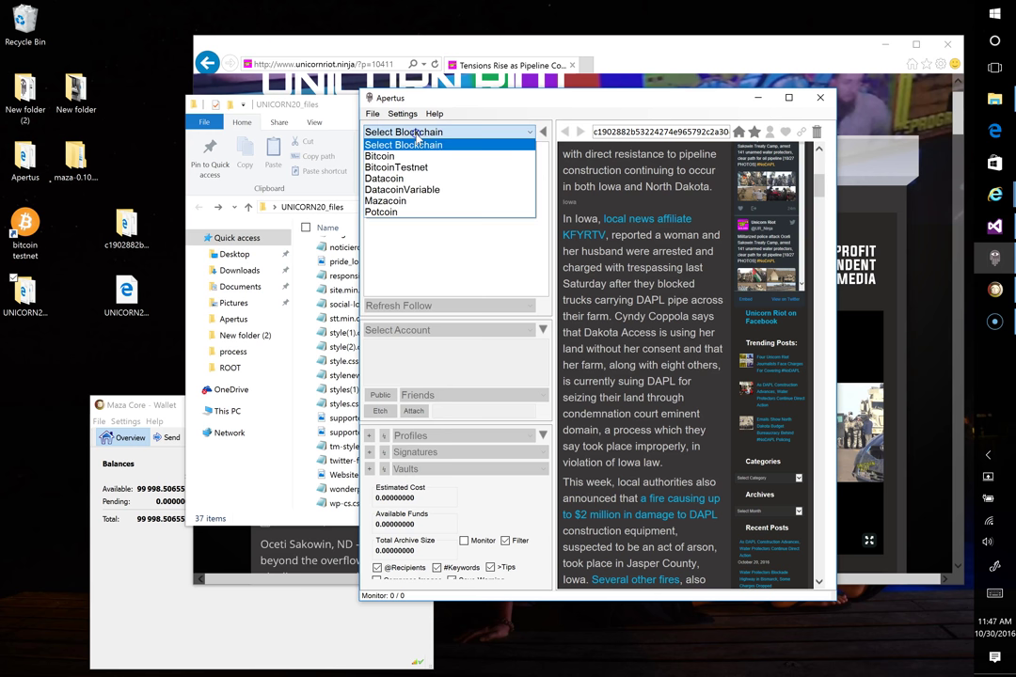
{"action": "left_click", "coordinate": [385, 200]}
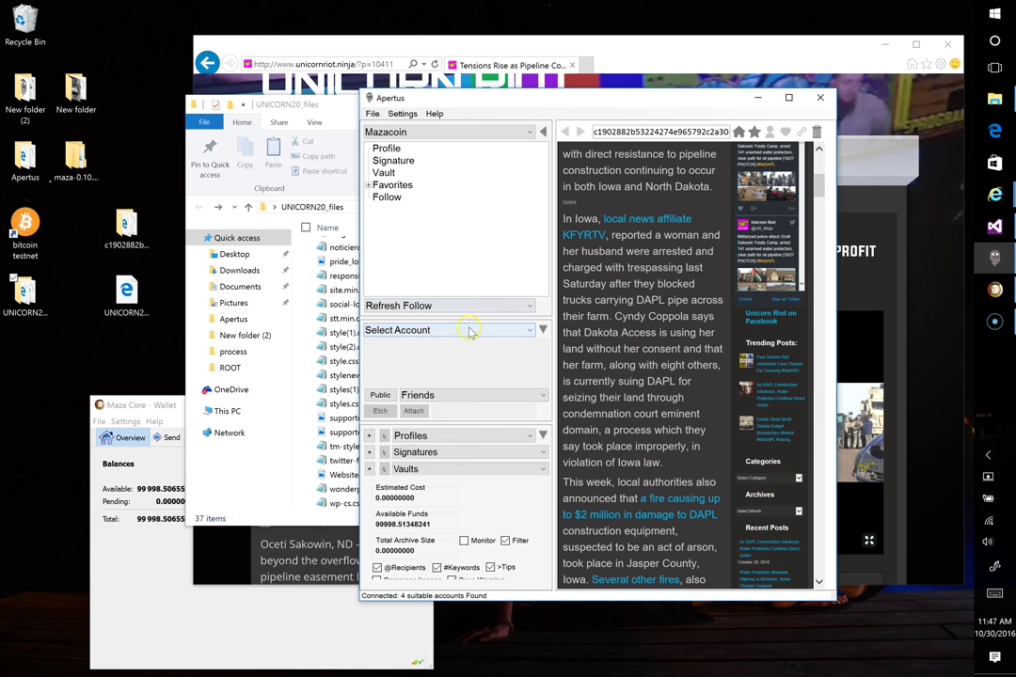
{"action": "left_click", "coordinate": [453, 331]}
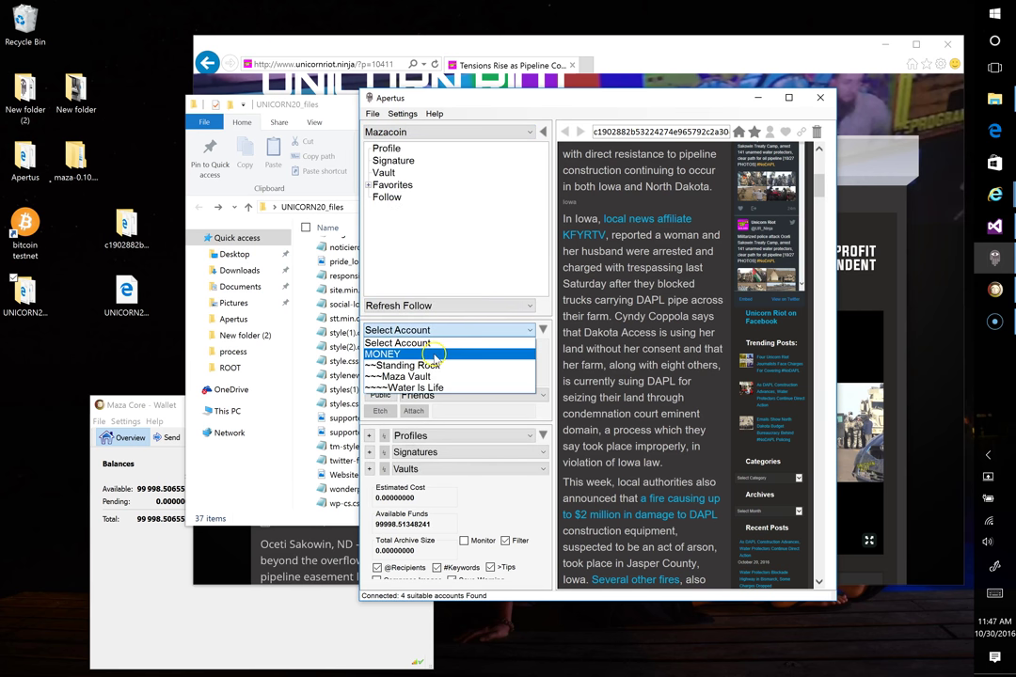
{"action": "left_click", "coordinate": [437, 353]}
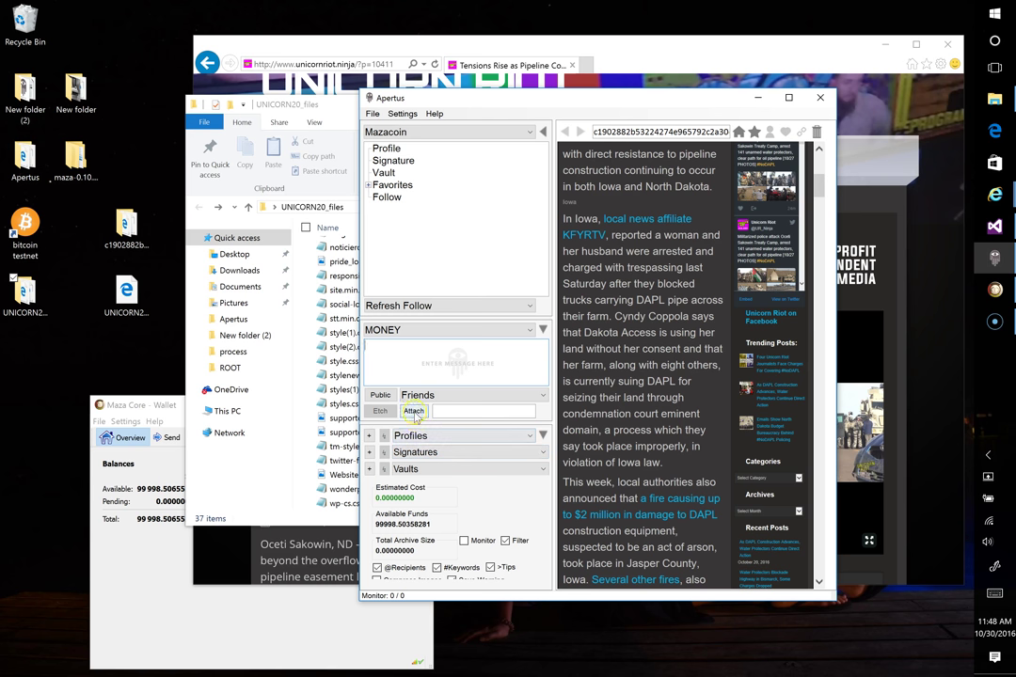
{"action": "left_click", "coordinate": [418, 452]}
{"action": "left_click", "coordinate": [422, 473]}
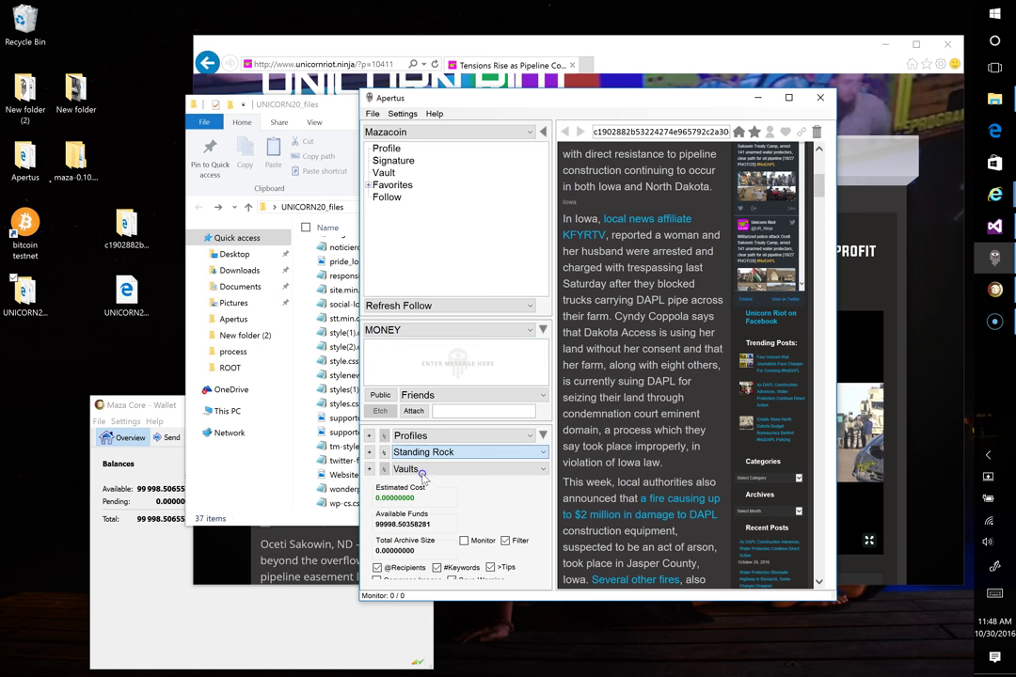
- Attach every file in UNICORN20_files, for a 1390141.0-byte archive total
{"action": "left_click", "coordinate": [414, 412]}
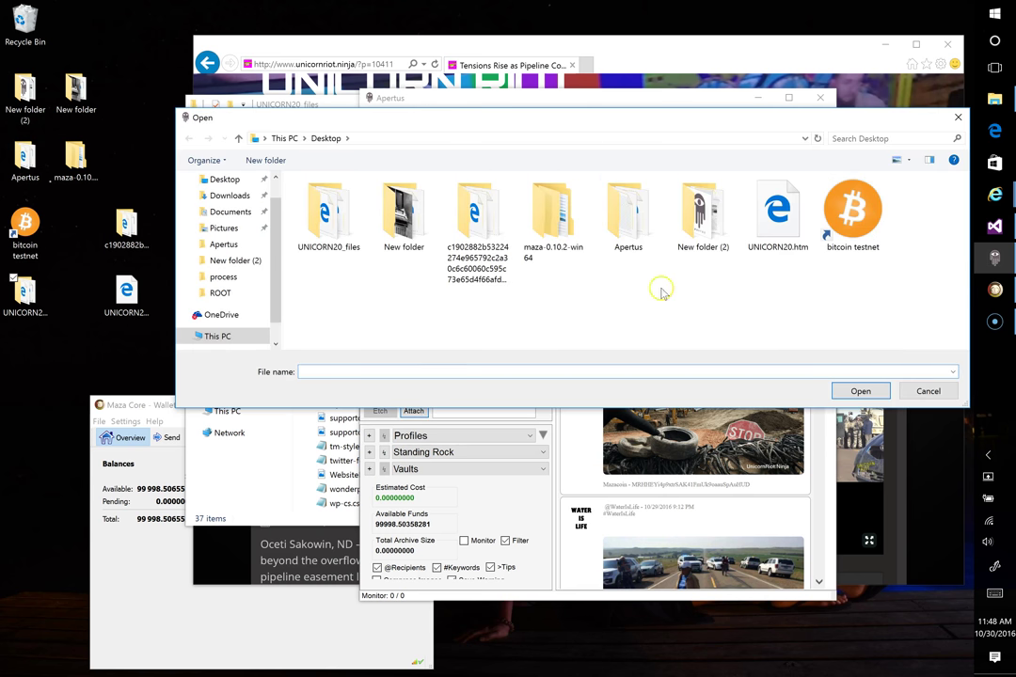
{"action": "double_click", "coordinate": [338, 236]}
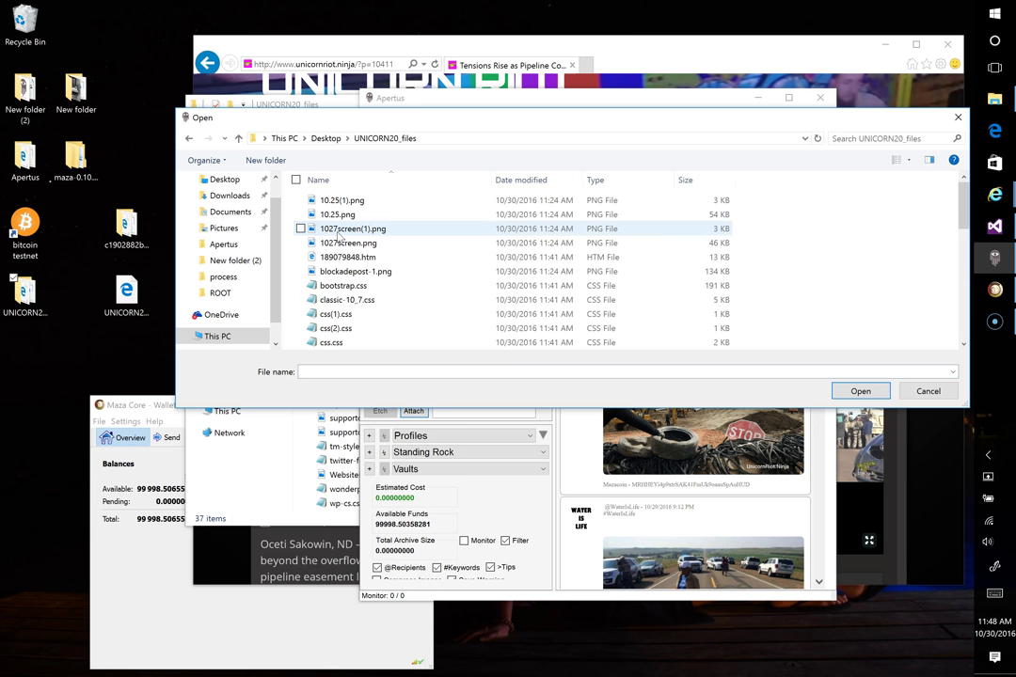
{"action": "key", "text": "ctrl+a"}
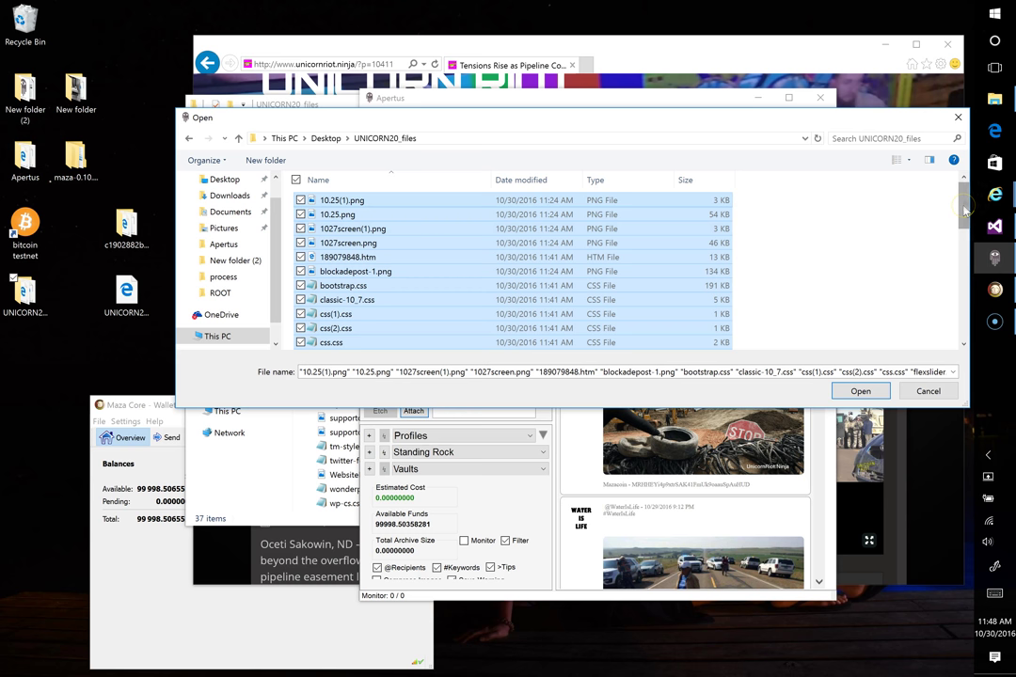
{"action": "left_click", "coordinate": [861, 388]}
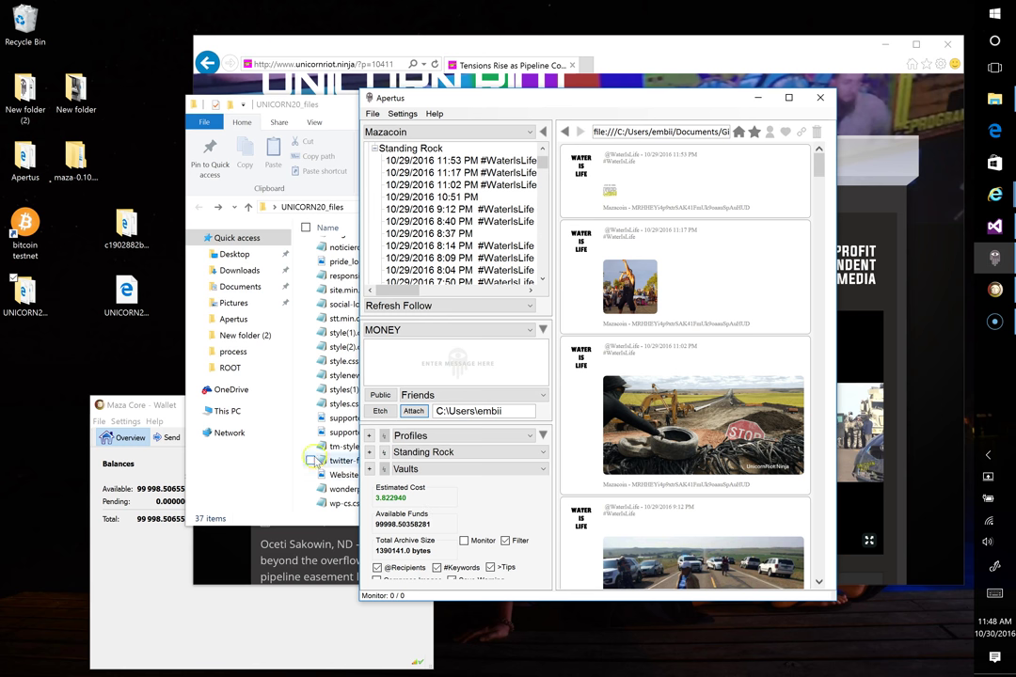
{"action": "left_click", "coordinate": [465, 541]}
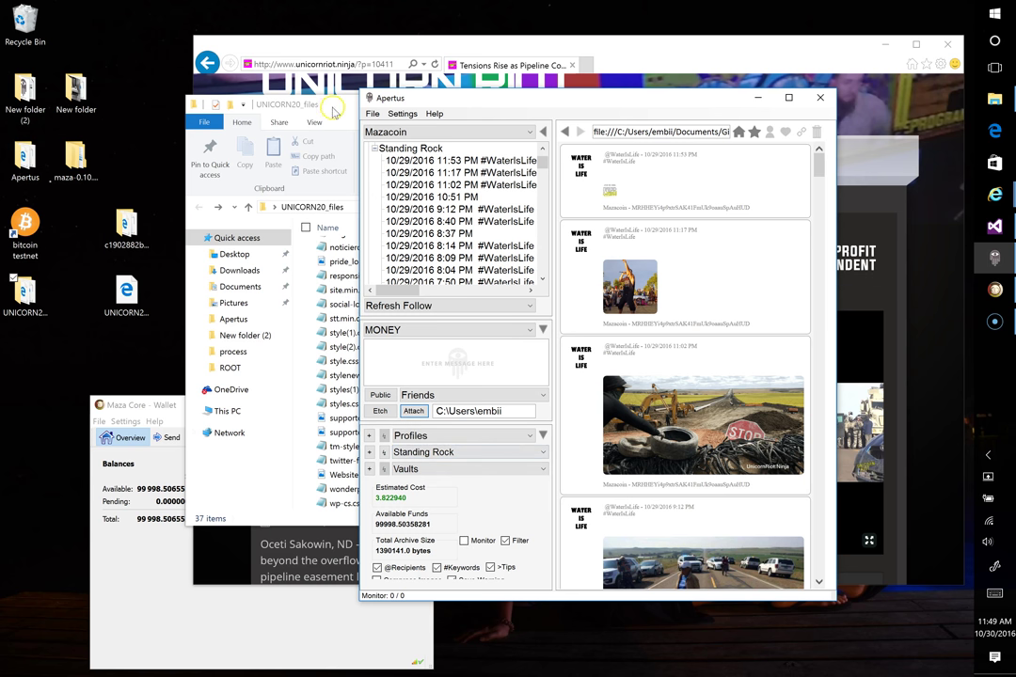
- Scroll through the 37 UNICORN20_files items, then select the long-named desktop folder
{"action": "left_click", "coordinate": [333, 106]}
{"action": "scroll", "coordinate": [443, 405], "scroll_direction": "up", "scroll_amount": 2}
{"action": "scroll", "coordinate": [444, 404], "scroll_direction": "up", "scroll_amount": 4}
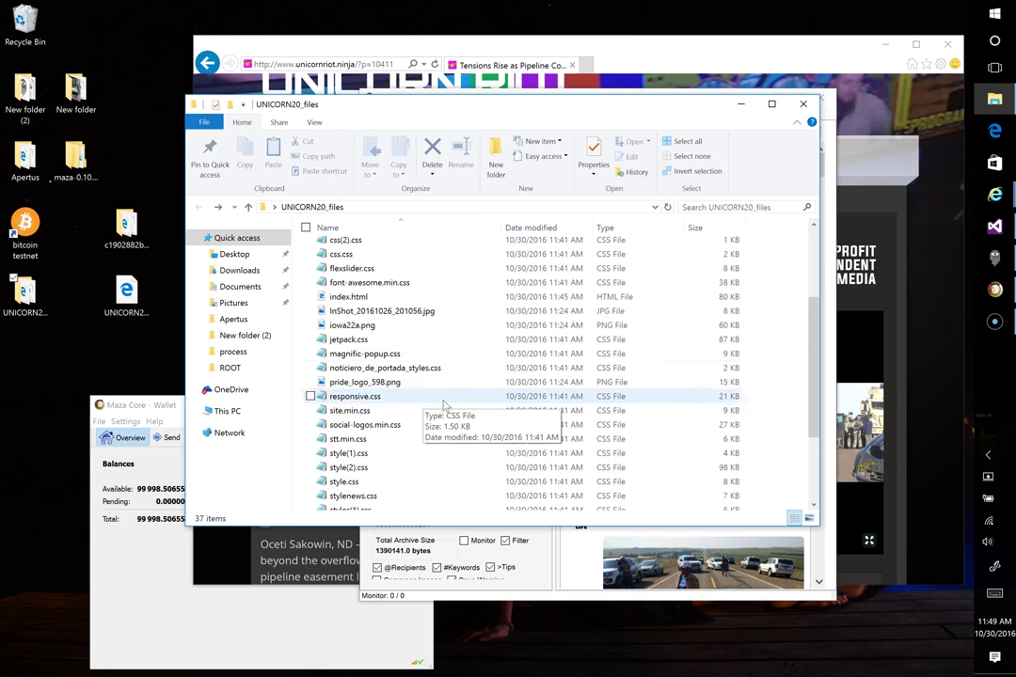
{"action": "scroll", "coordinate": [444, 404], "scroll_direction": "down", "scroll_amount": 2}
{"action": "scroll", "coordinate": [444, 404], "scroll_direction": "down", "scroll_amount": 2}
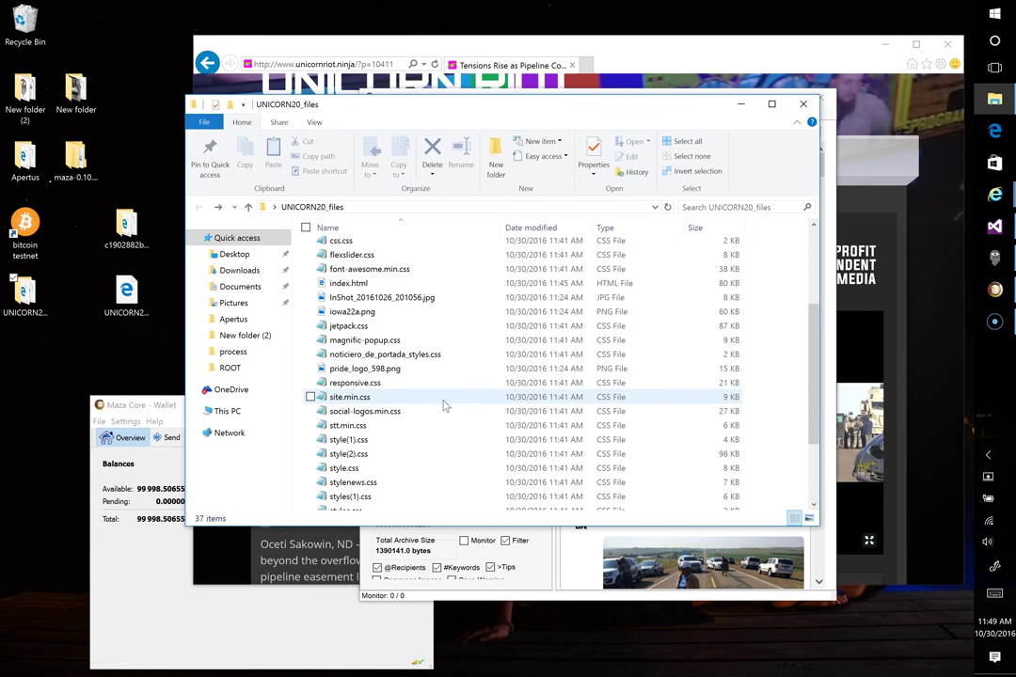
{"action": "scroll", "coordinate": [444, 405], "scroll_direction": "down", "scroll_amount": 2}
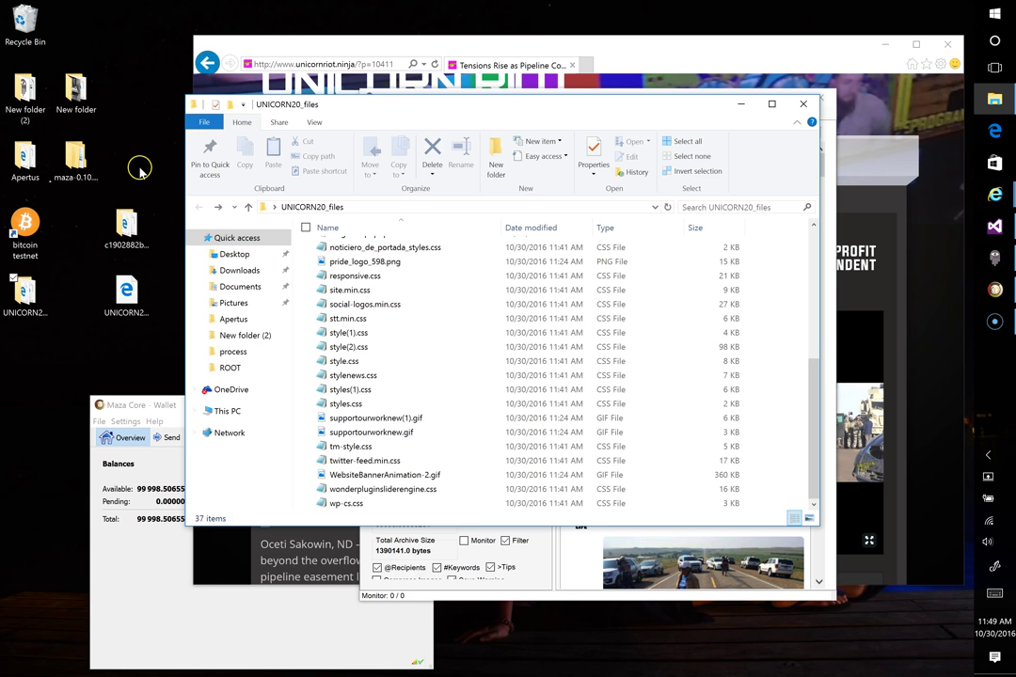
{"action": "left_click", "coordinate": [128, 224]}
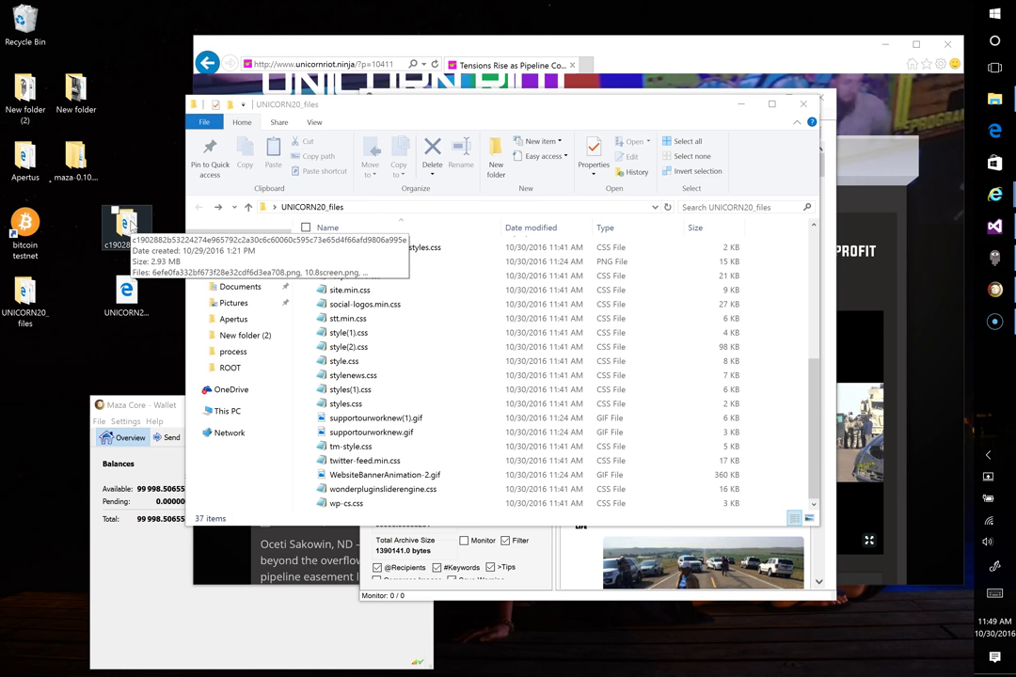
{"action": "double_click", "coordinate": [31, 168]}
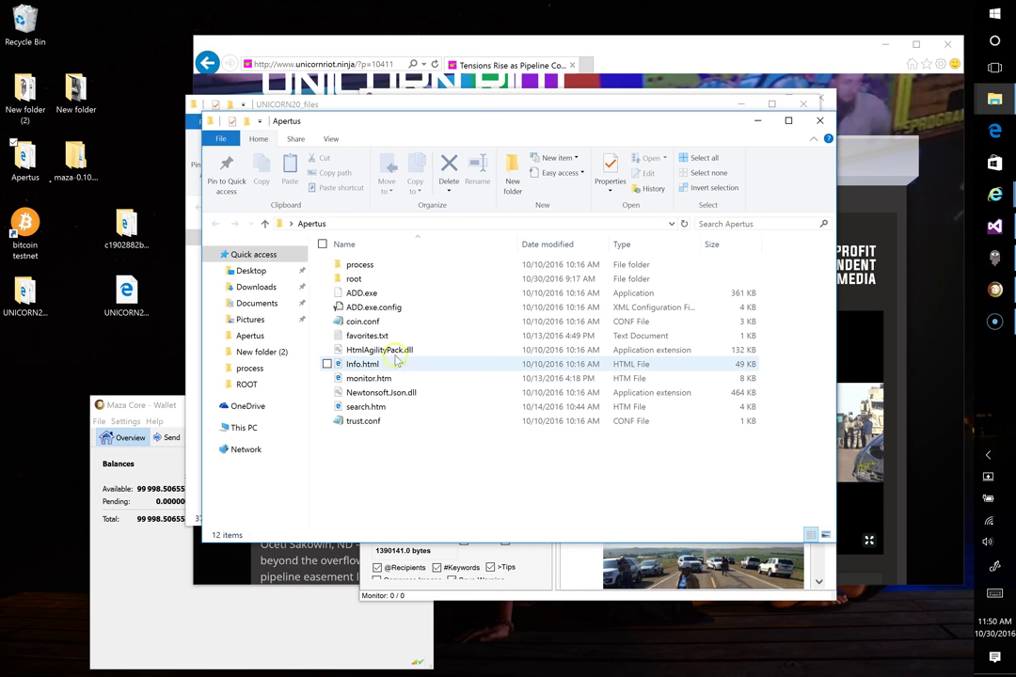
{"action": "double_click", "coordinate": [357, 279]}
{"action": "scroll", "coordinate": [520, 398], "scroll_direction": "down", "scroll_amount": 20}
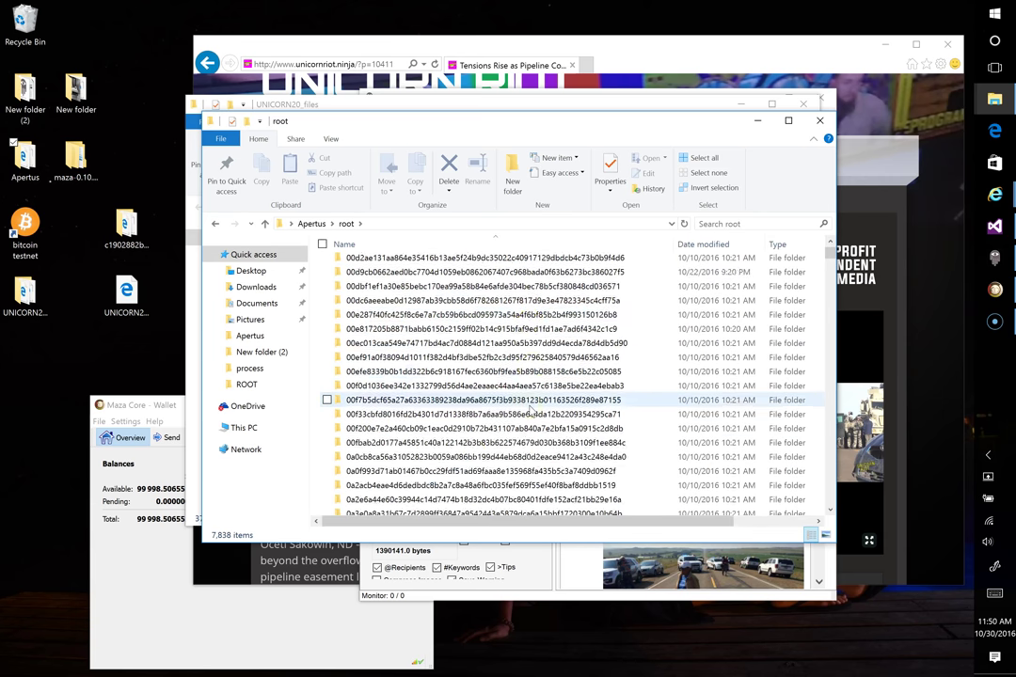
{"action": "scroll", "coordinate": [532, 411], "scroll_direction": "down", "scroll_amount": 20}
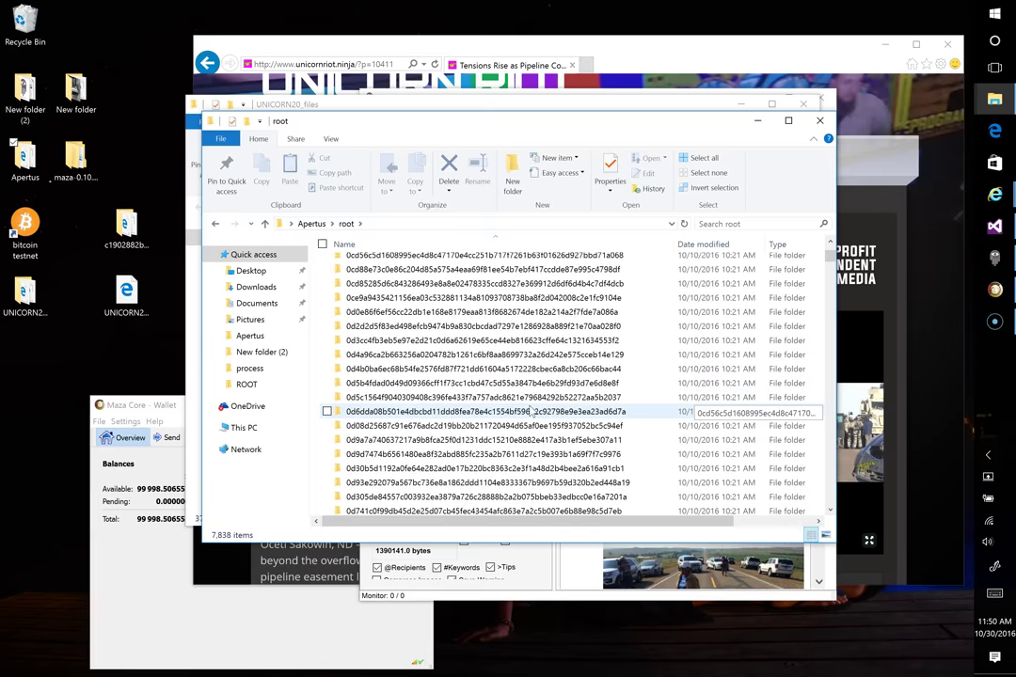
{"action": "scroll", "coordinate": [531, 411], "scroll_direction": "down", "scroll_amount": 20}
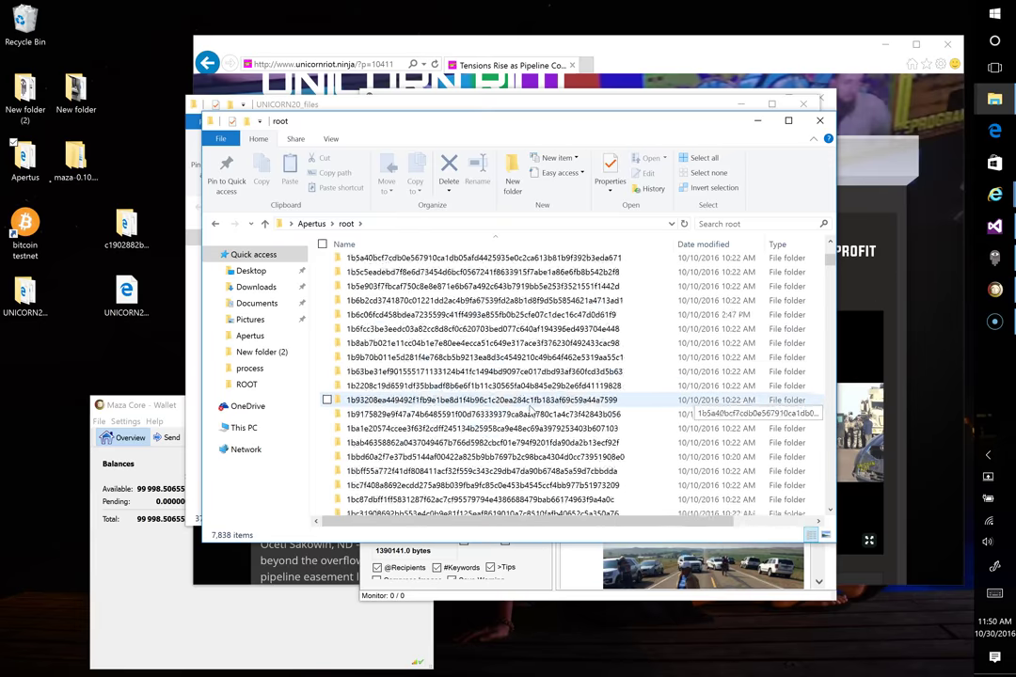
{"action": "scroll", "coordinate": [531, 411], "scroll_direction": "down", "scroll_amount": 20}
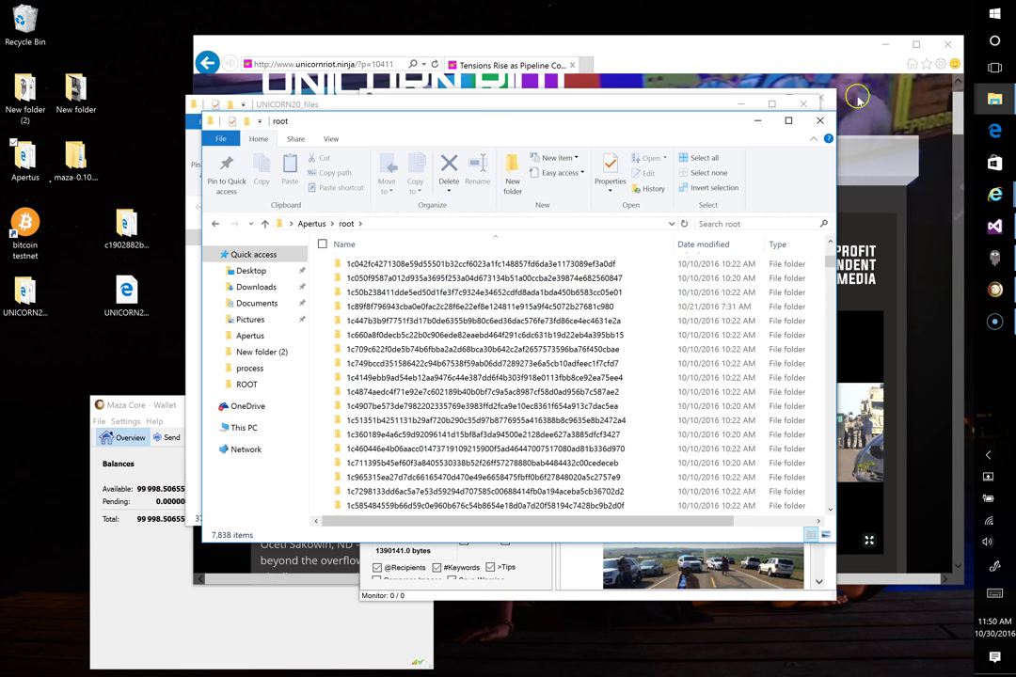
{"action": "key", "text": "ctrl+w"}
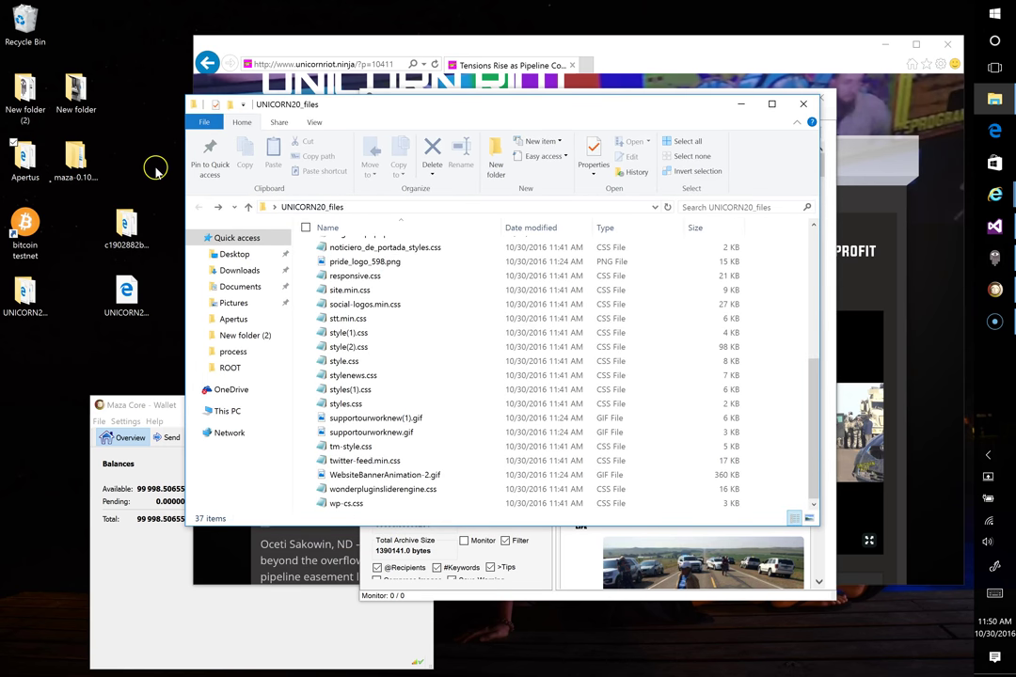
- Close the folder window, reopen UNICORN20_files from the desktop, and copy all 37 files
{"action": "left_click", "coordinate": [804, 104]}
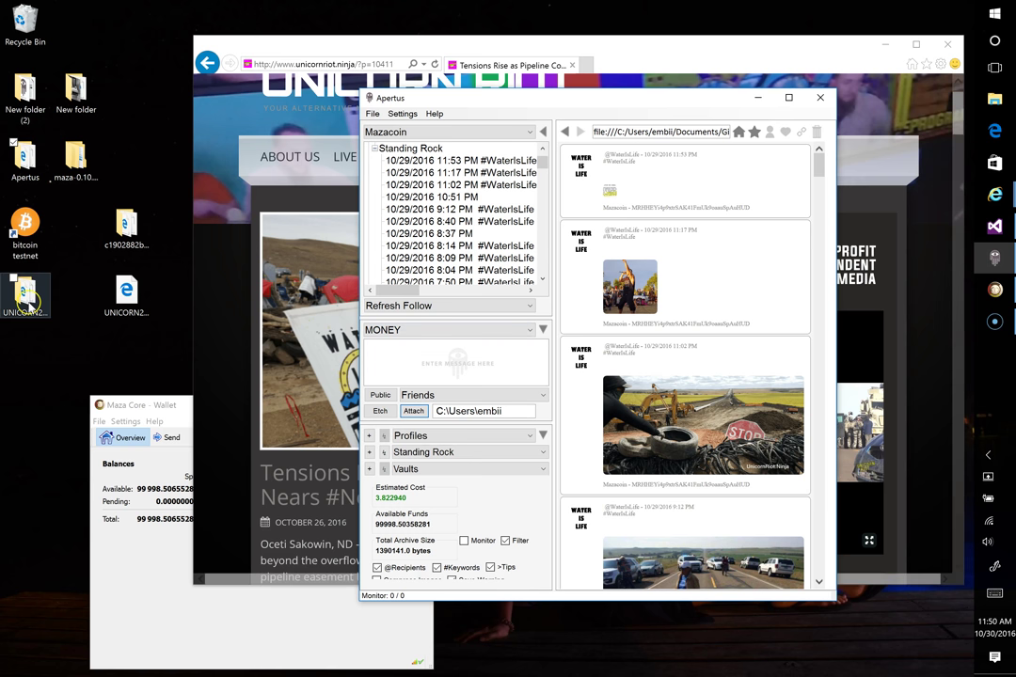
{"action": "left_click", "coordinate": [27, 299]}
{"action": "double_click", "coordinate": [28, 300]}
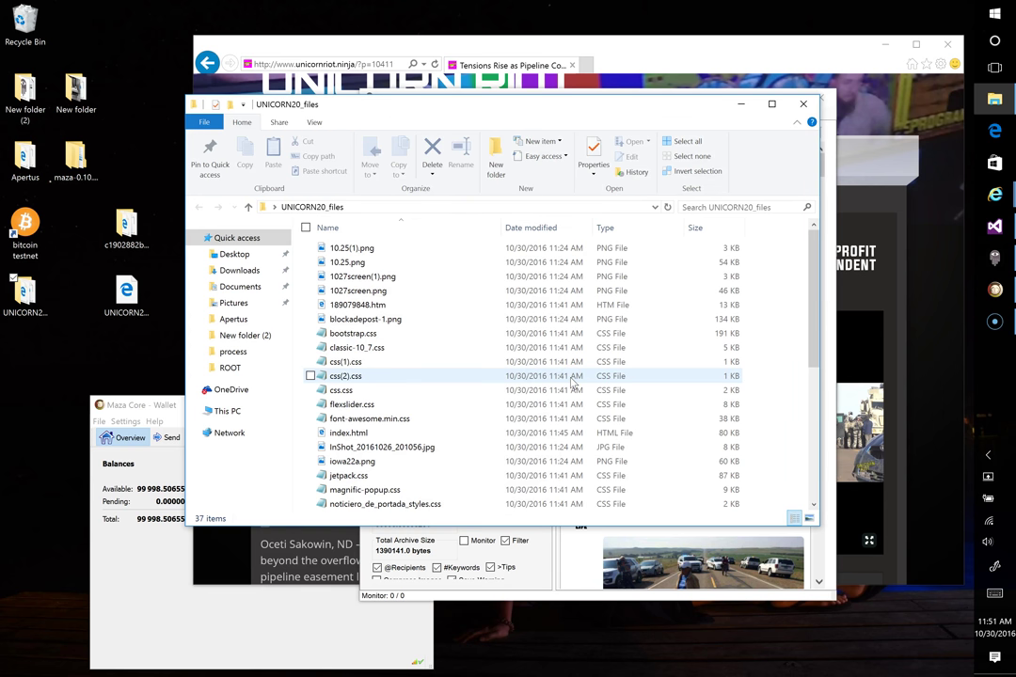
{"action": "key", "text": "ctrl+a"}
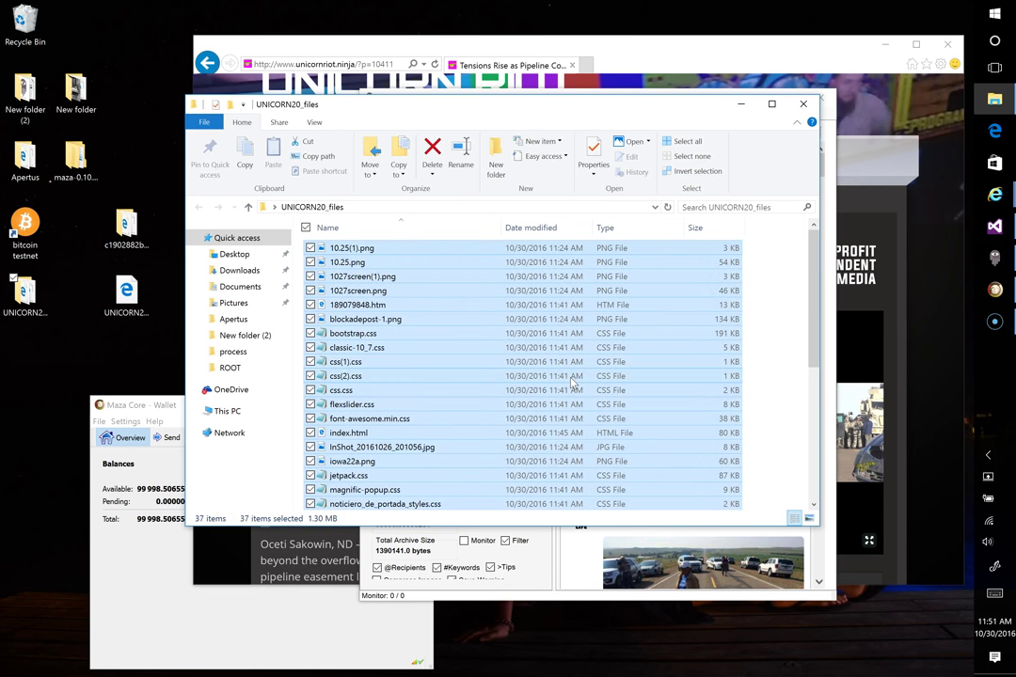
{"action": "key", "text": "ctrl+c"}
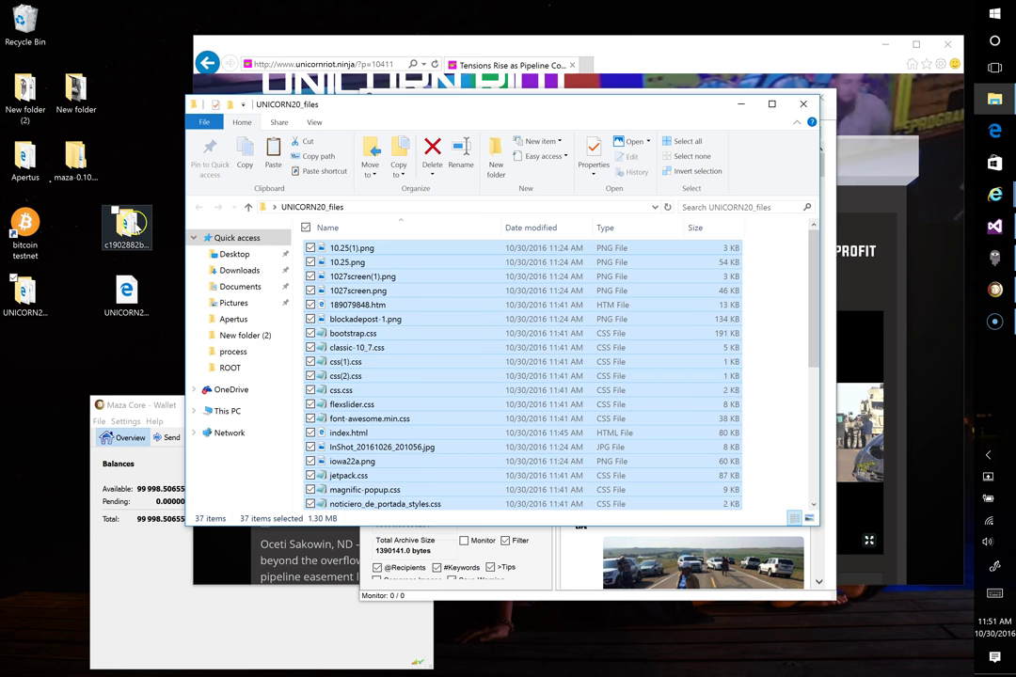
- Paste the copied files into the hash-named folder, skipping the 29 same-named files
{"action": "double_click", "coordinate": [130, 227]}
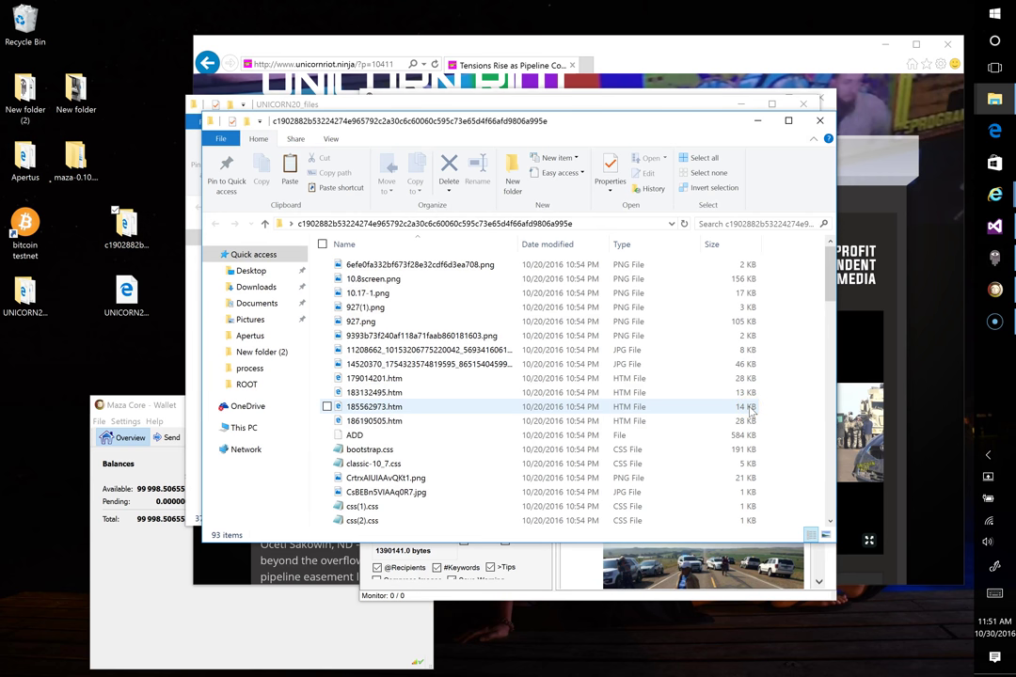
{"action": "key", "text": "ctrl+v"}
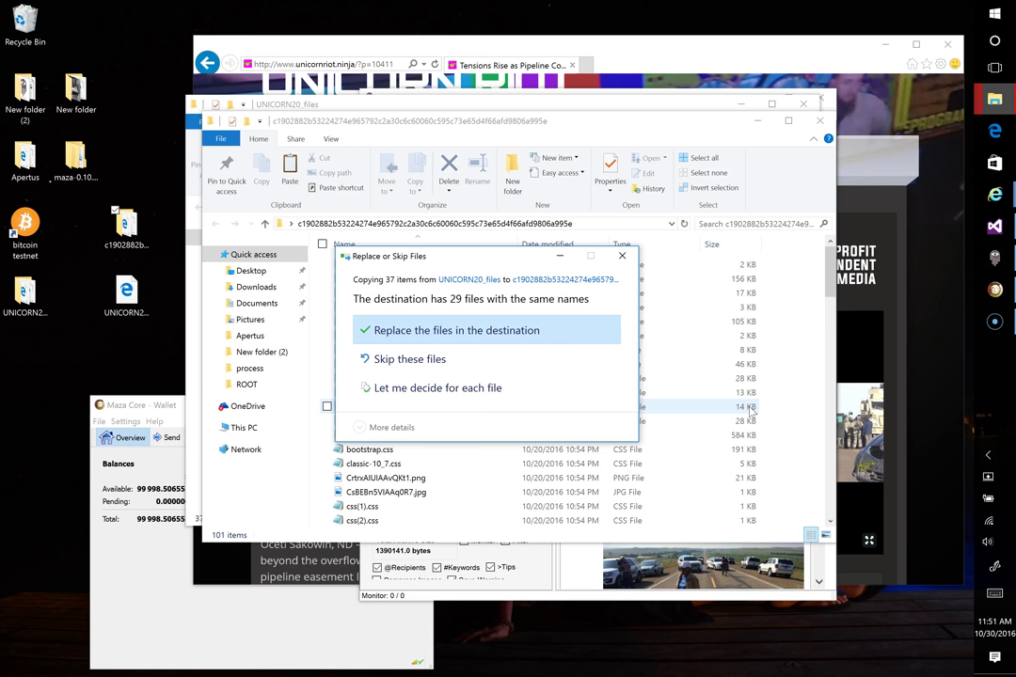
{"action": "left_click", "coordinate": [439, 359]}
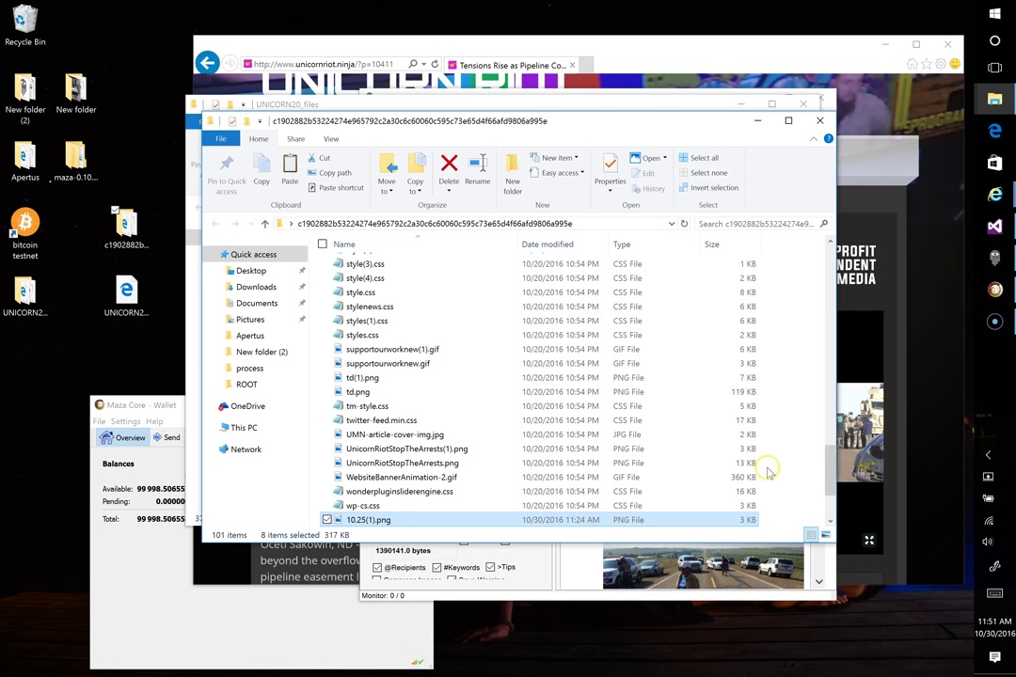
{"action": "scroll", "coordinate": [682, 390], "scroll_direction": "down", "scroll_amount": 3}
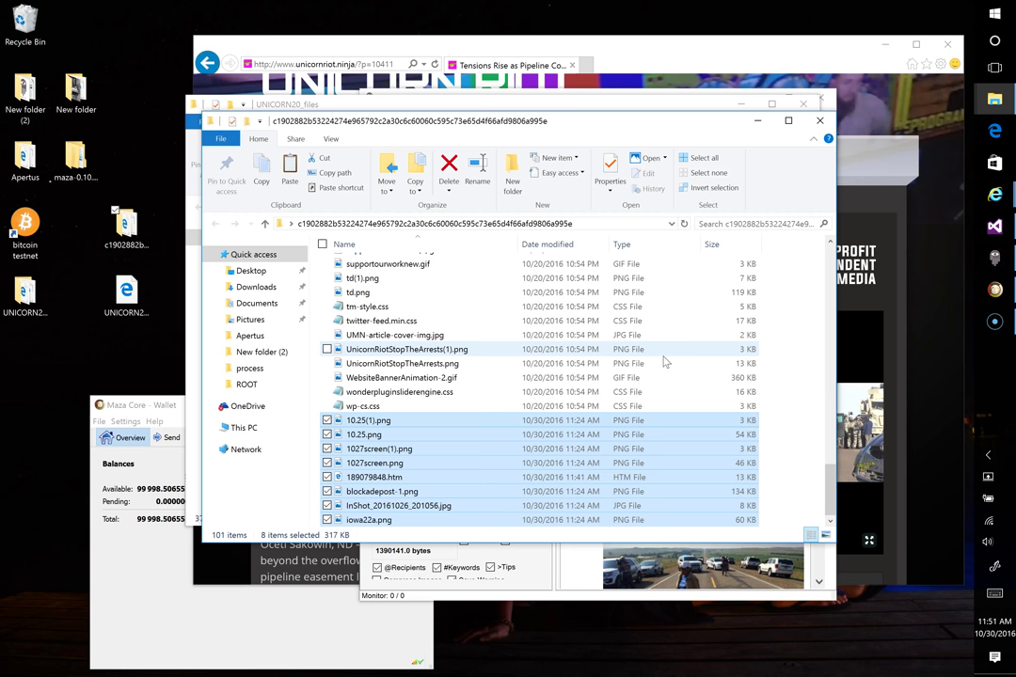
- Select 1027screen(1).png and bring the Unicorn Riot browser window forward, shortening it
{"action": "left_click", "coordinate": [447, 453]}
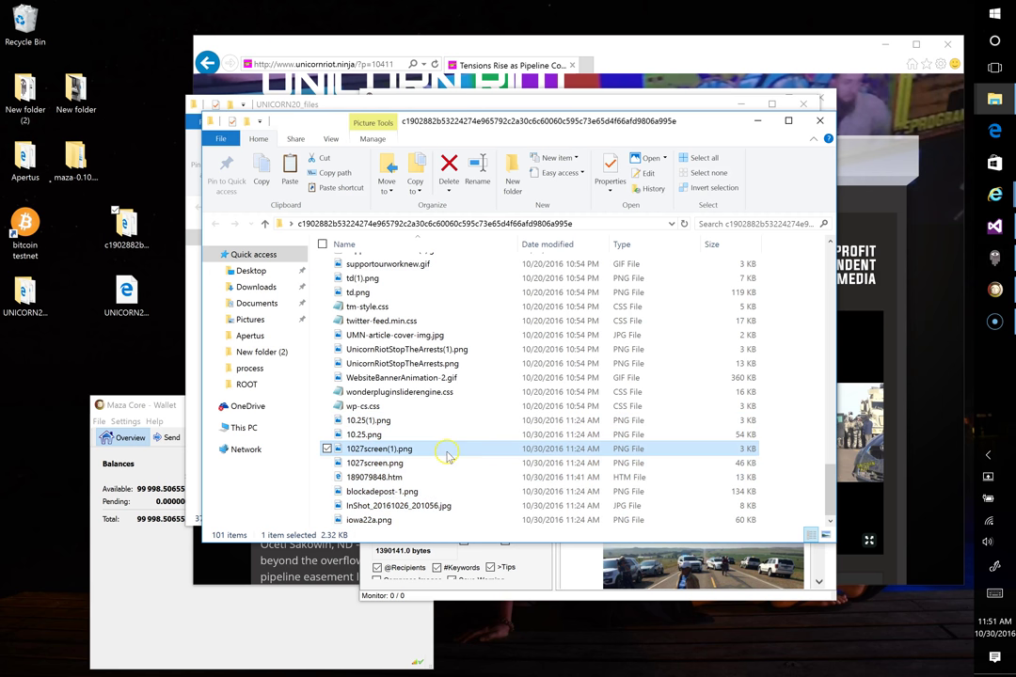
{"action": "left_click", "coordinate": [993, 192]}
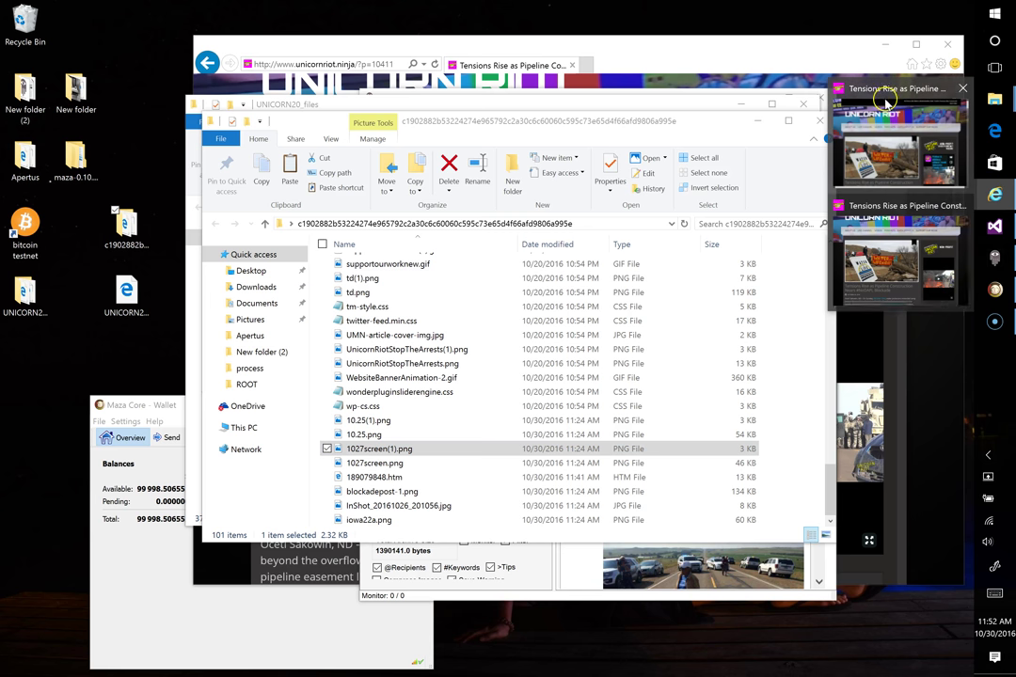
{"action": "left_click", "coordinate": [887, 99]}
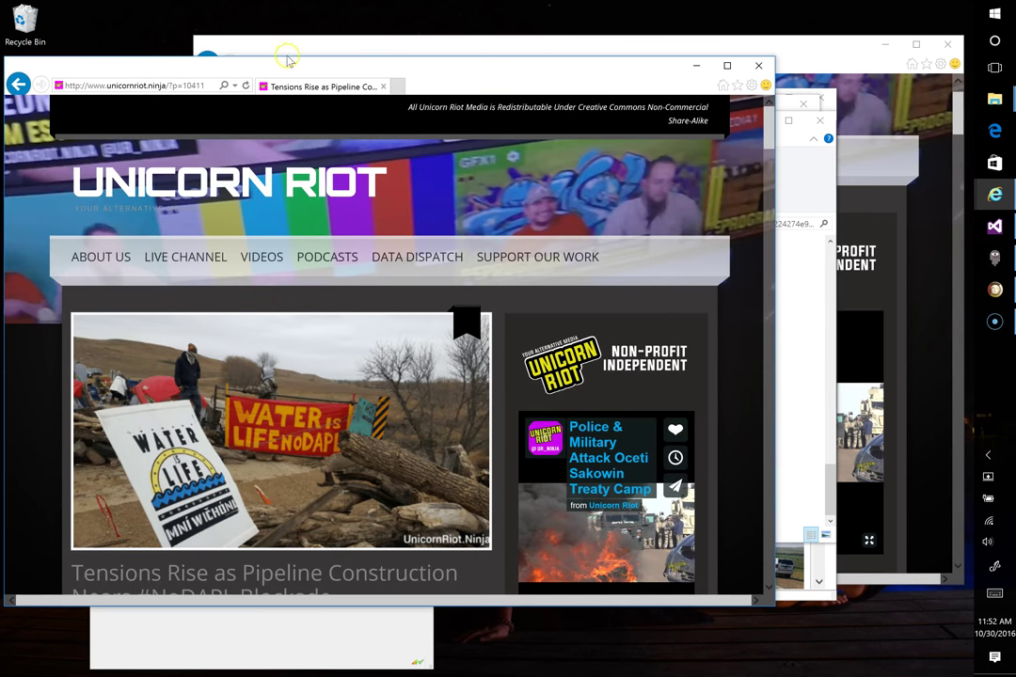
{"action": "left_click_drag", "start_coordinate": [287, 57], "coordinate": [637, 94]}
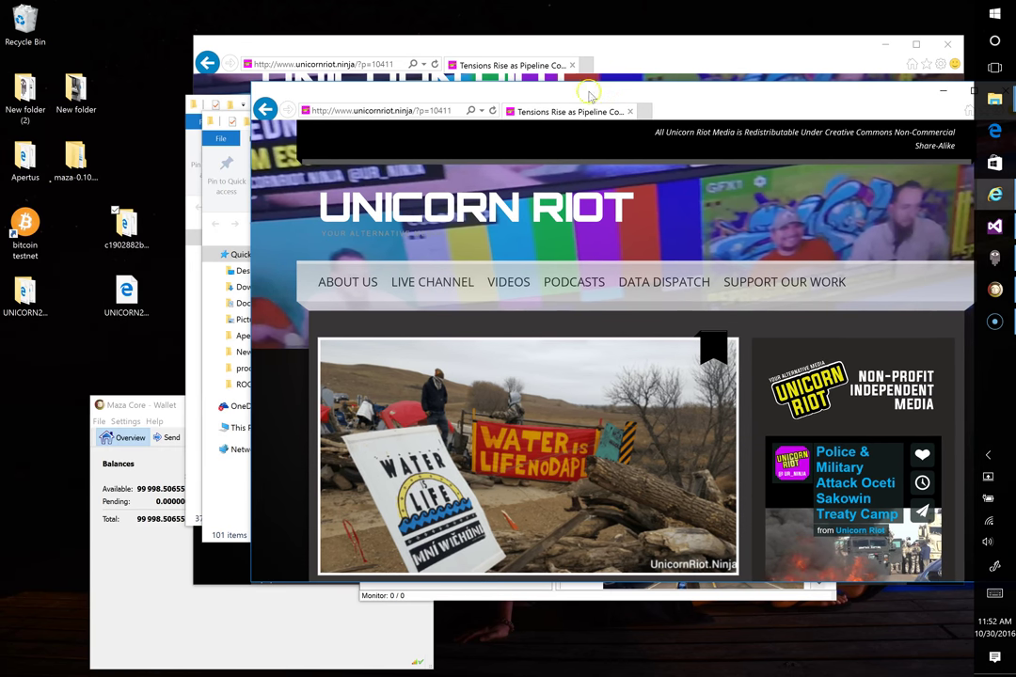
- Load tinypng.com in the browser and arrange it beside the File Explorer window
{"action": "left_click", "coordinate": [382, 111]}
{"action": "type", "text": "tin"}
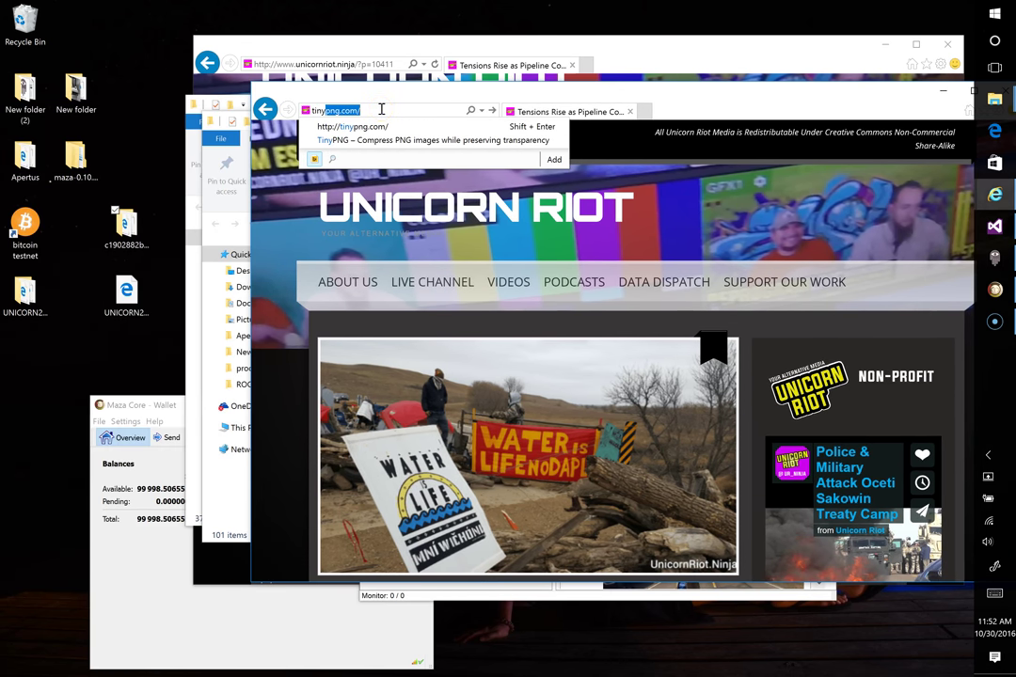
{"action": "type", "text": "y"}
{"action": "left_click", "coordinate": [359, 126]}
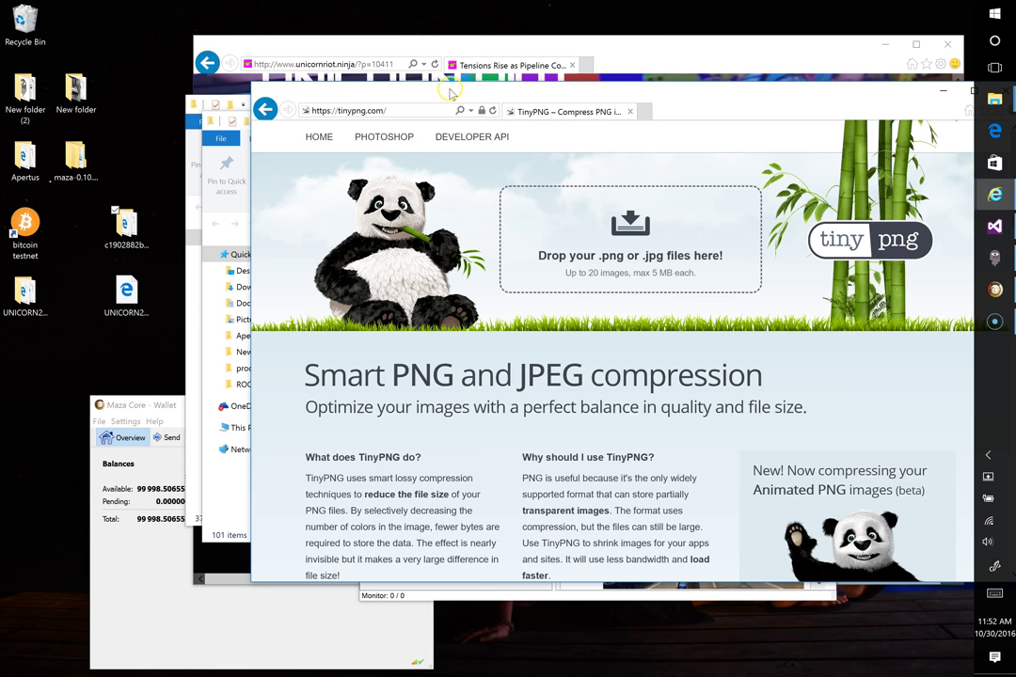
{"action": "left_click_drag", "start_coordinate": [447, 96], "coordinate": [635, 93]}
{"action": "left_click", "coordinate": [304, 124]}
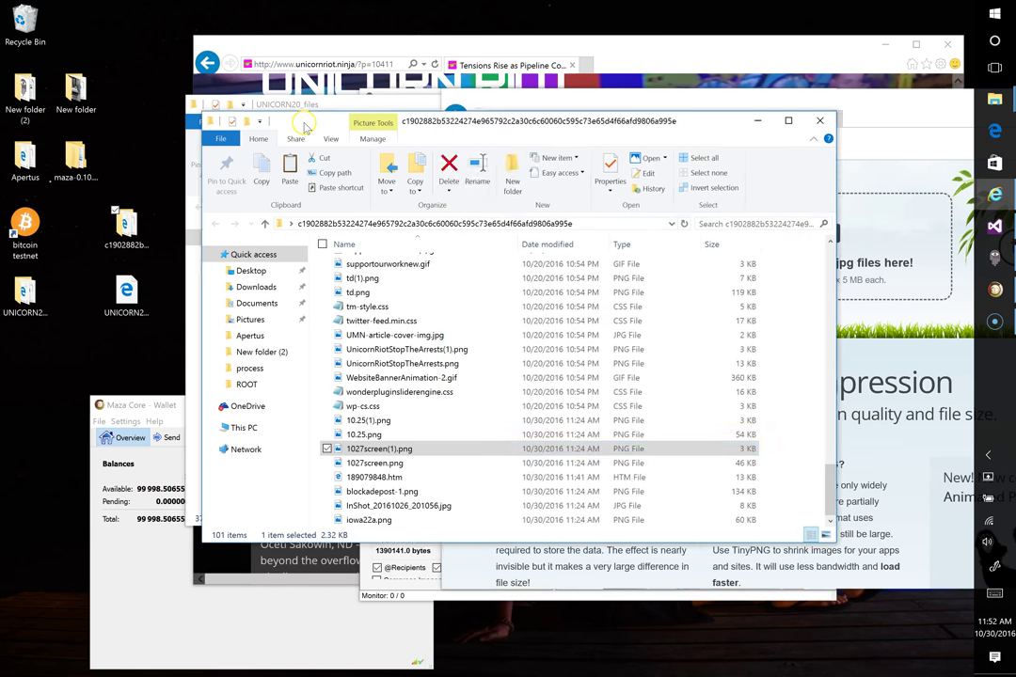
{"action": "left_click_drag", "start_coordinate": [304, 124], "coordinate": [102, 49]}
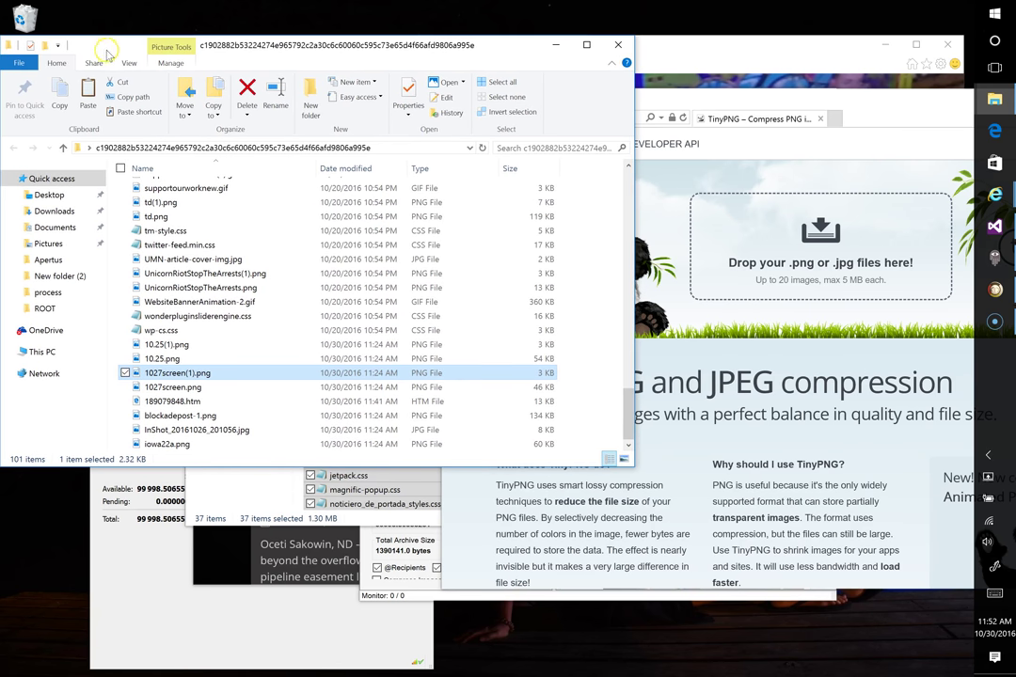
- Reposition the TinyPNG browser window to the upper right
{"action": "left_click", "coordinate": [705, 146]}
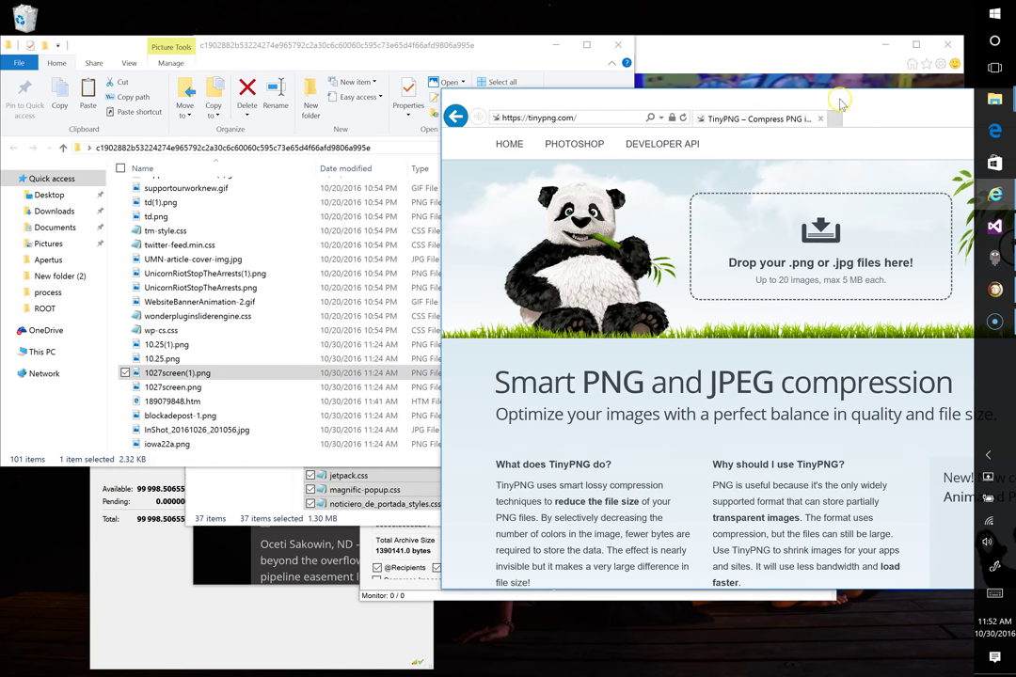
{"action": "left_click_drag", "start_coordinate": [839, 102], "coordinate": [561, 460]}
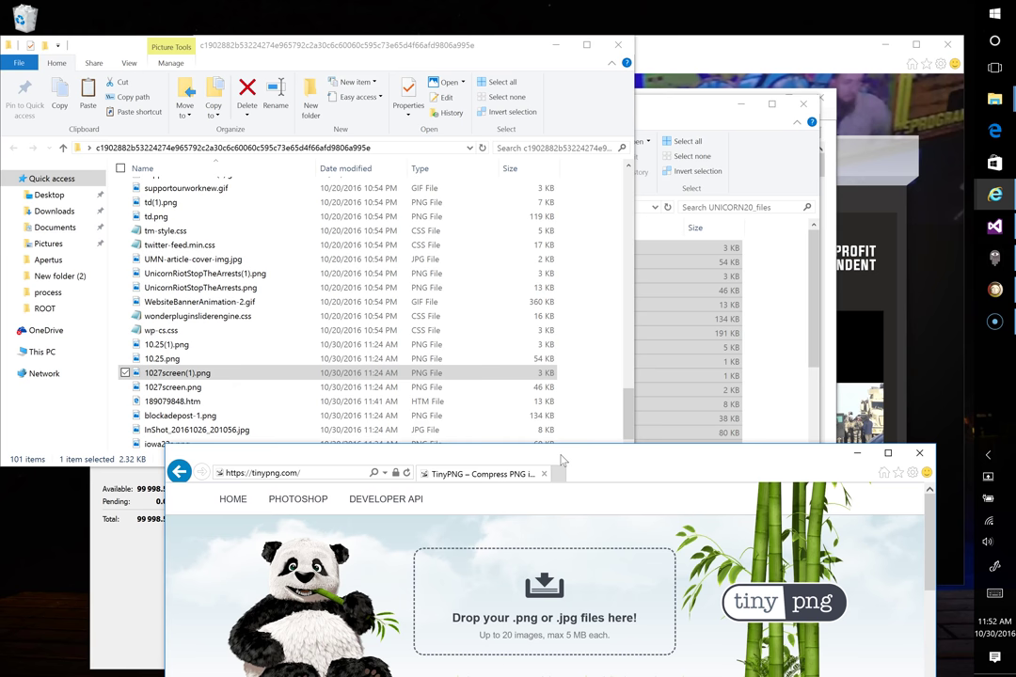
{"action": "left_click_drag", "start_coordinate": [561, 460], "coordinate": [809, 121]}
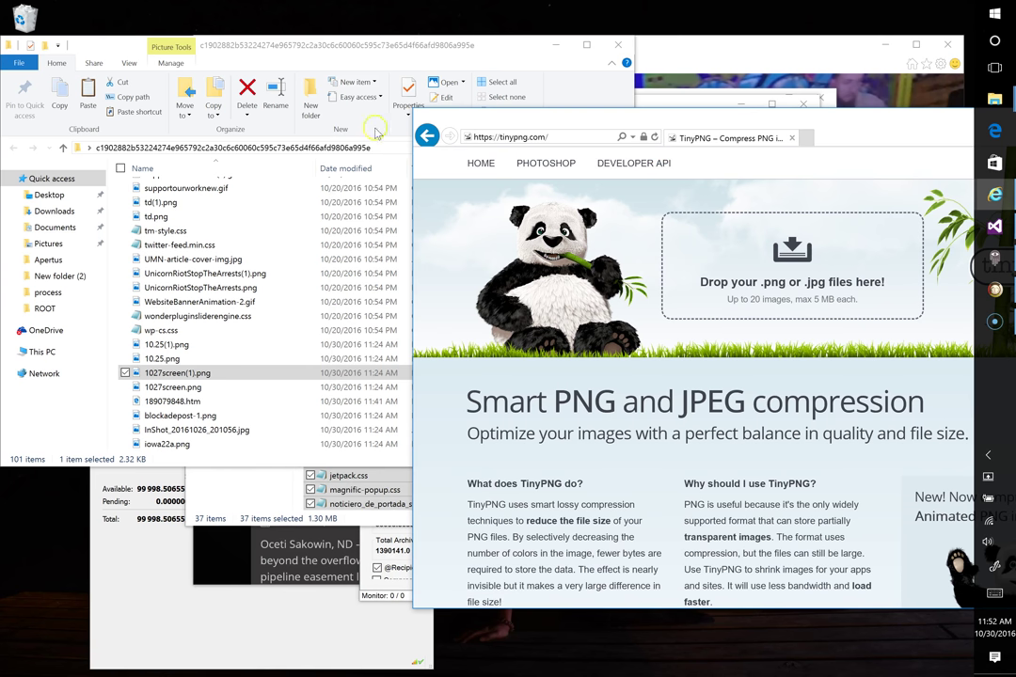
- Select 10.25(1).png, 10.25.png, 1027screen(1).png, 1027screen.png, blockadepost-1.png and iowa22a.png
{"action": "left_click", "coordinate": [185, 346]}
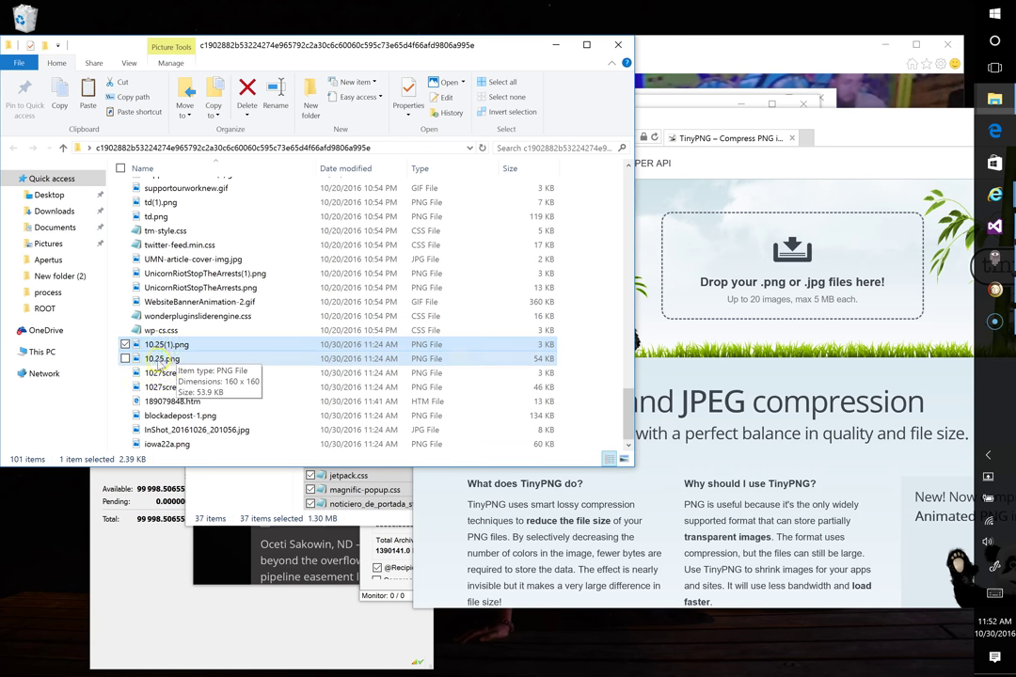
{"action": "left_click", "coordinate": [160, 360], "text": "ctrl"}
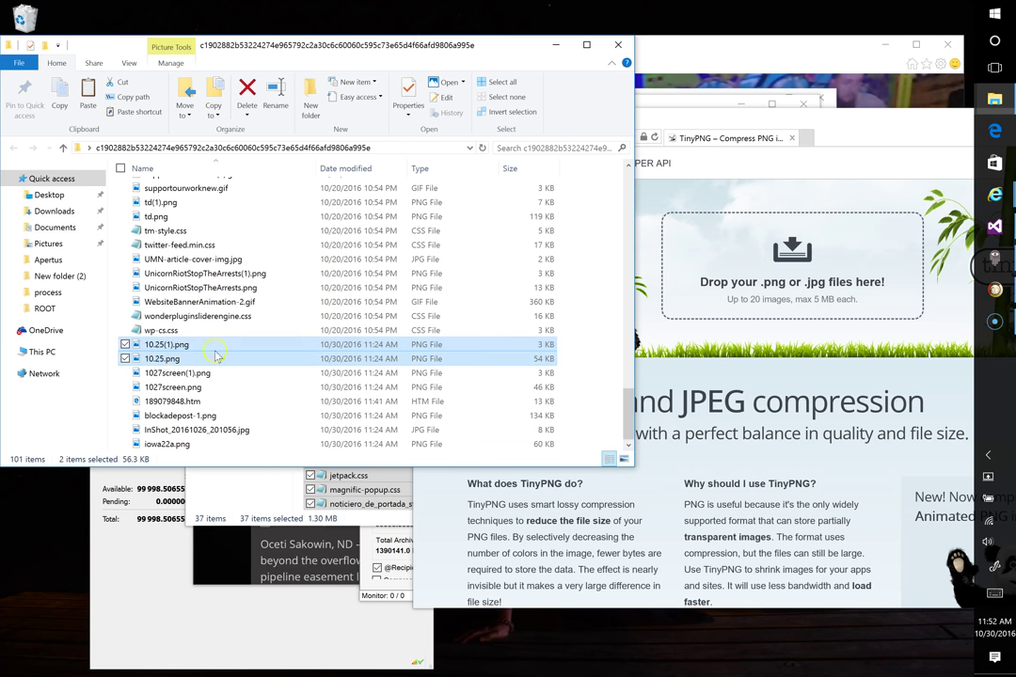
{"action": "left_click", "coordinate": [183, 373], "text": "ctrl"}
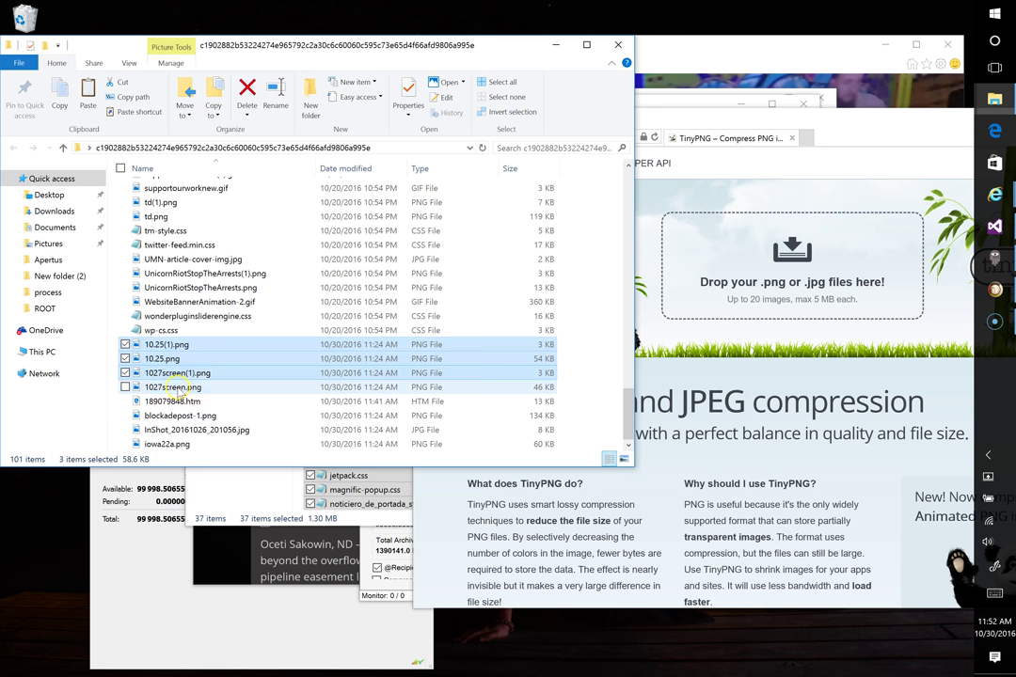
{"action": "left_click", "coordinate": [179, 388], "text": "ctrl"}
{"action": "left_click", "coordinate": [198, 416], "text": "ctrl"}
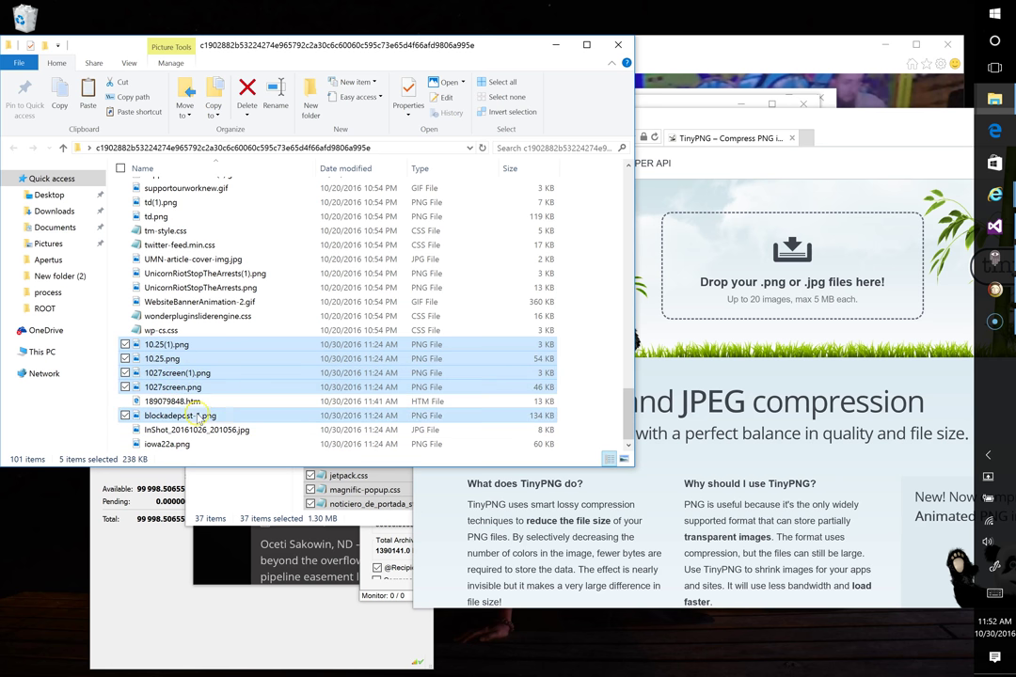
{"action": "left_click", "coordinate": [169, 446], "text": "ctrl"}
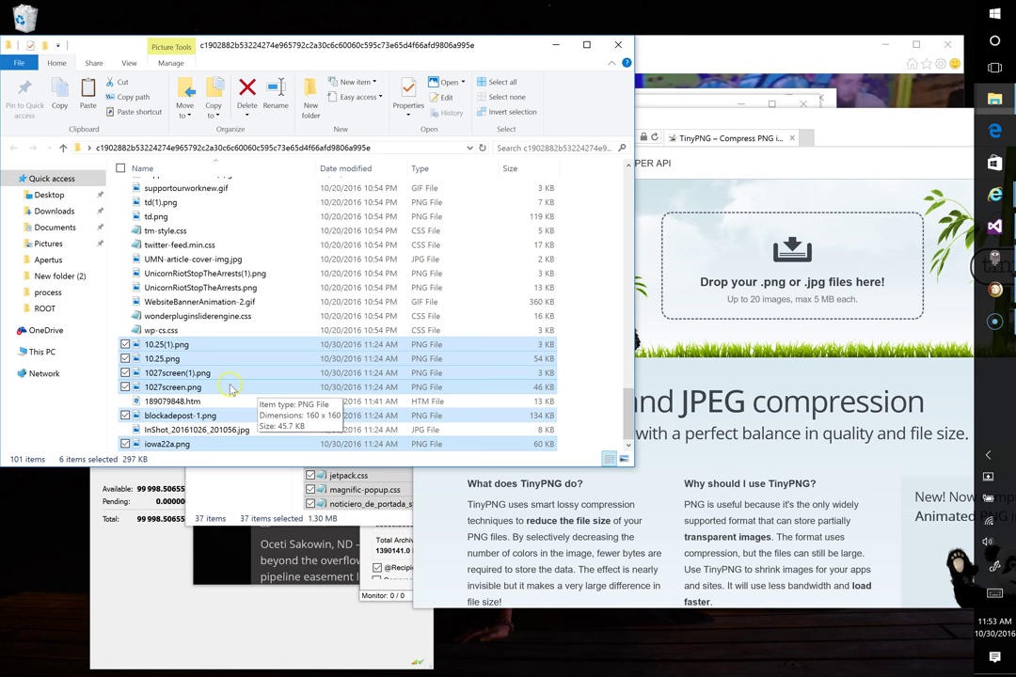
- Upload the six PNGs to TinyPNG for compression, saving 41%
{"action": "left_click_drag", "start_coordinate": [230, 387], "coordinate": [750, 318]}
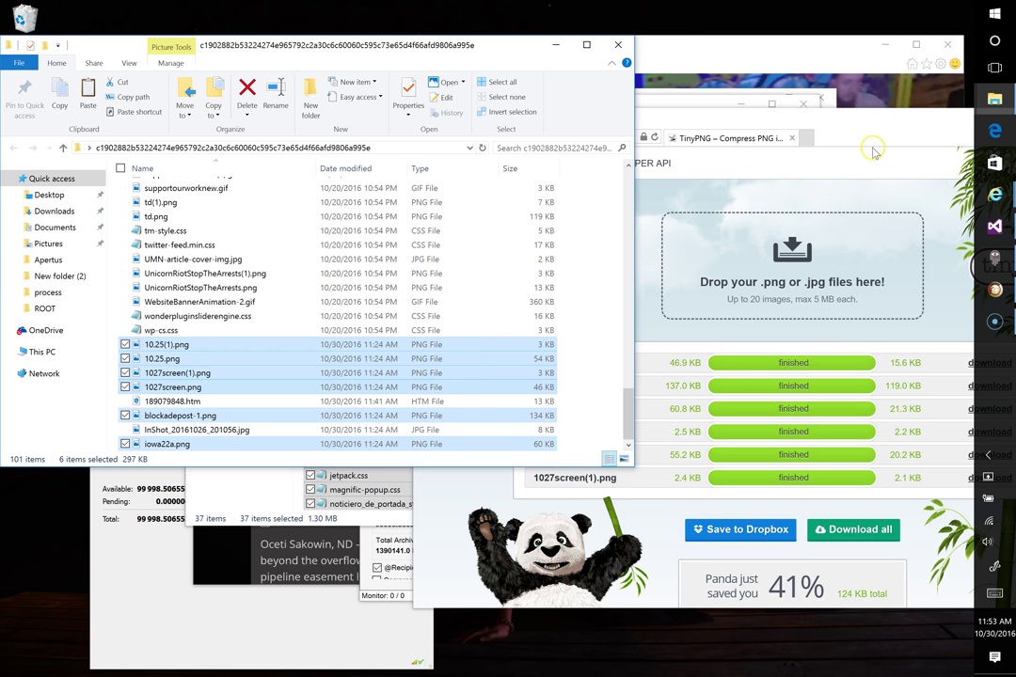
{"action": "left_click_drag", "start_coordinate": [736, 122], "coordinate": [748, 99]}
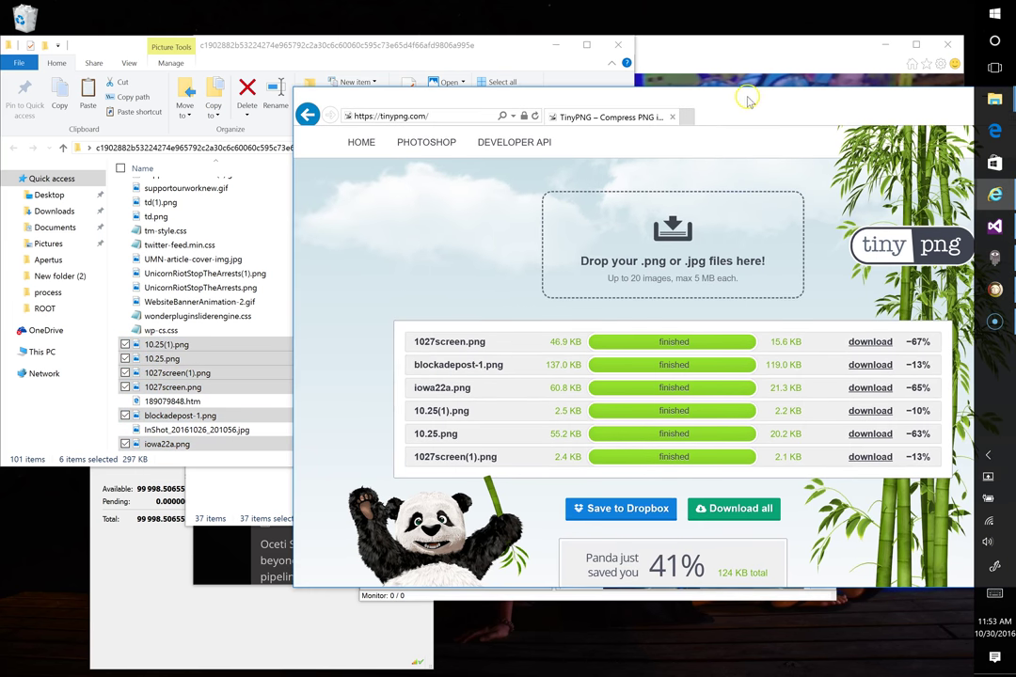
{"action": "scroll", "coordinate": [798, 431], "scroll_direction": "down", "scroll_amount": 2}
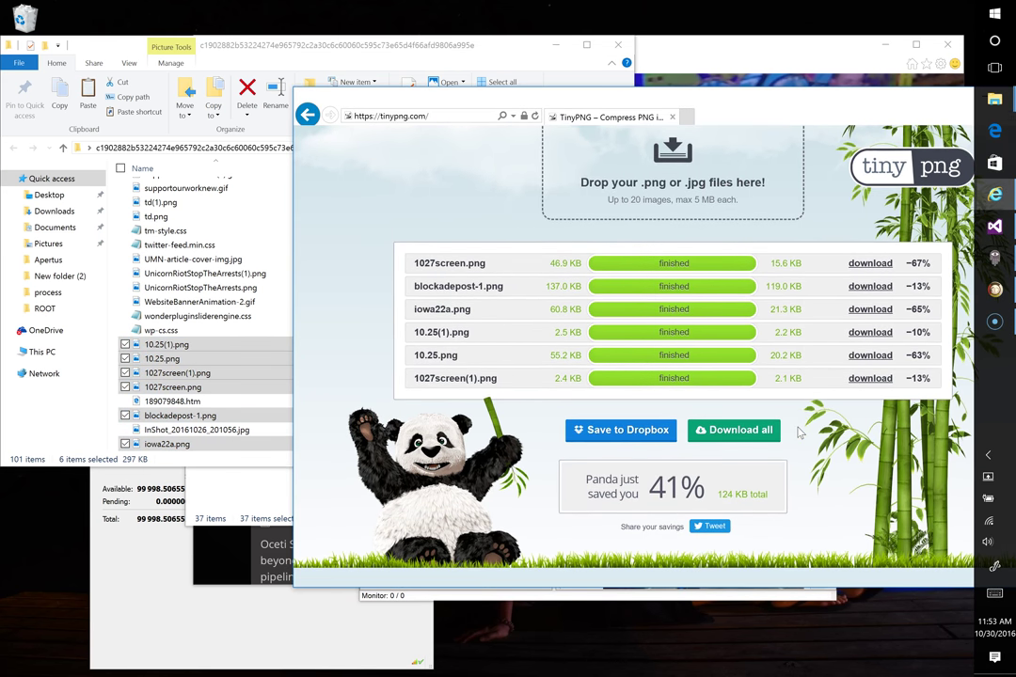
- Download all as tinified.zip, open it, and select the six compressed images
{"action": "left_click", "coordinate": [727, 428]}
{"action": "left_click", "coordinate": [846, 575]}
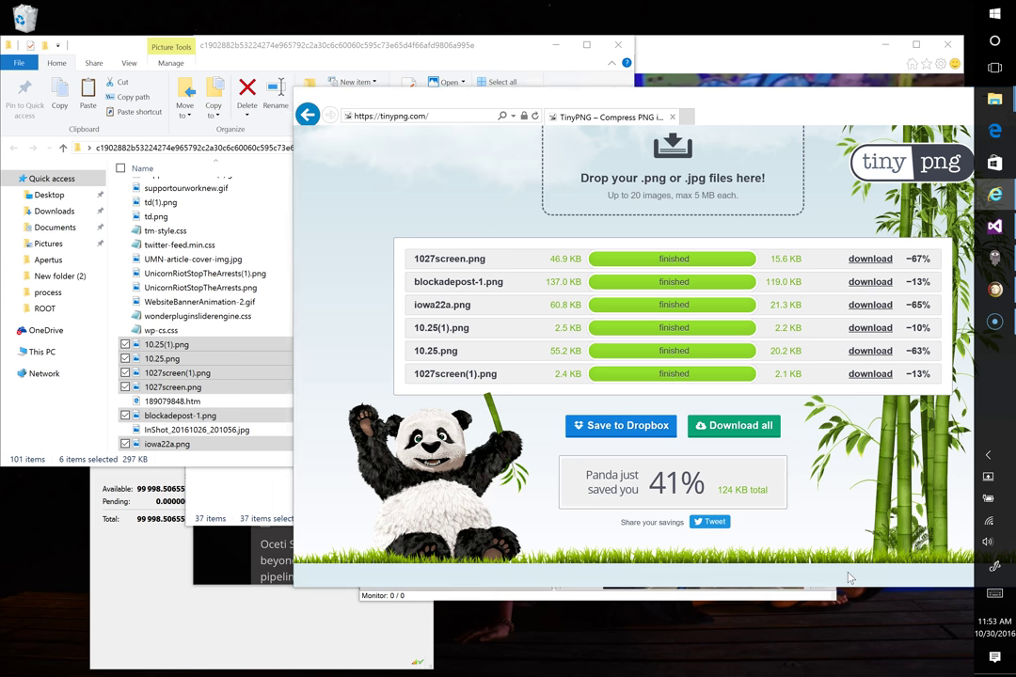
{"action": "key", "text": "ctrl+a"}
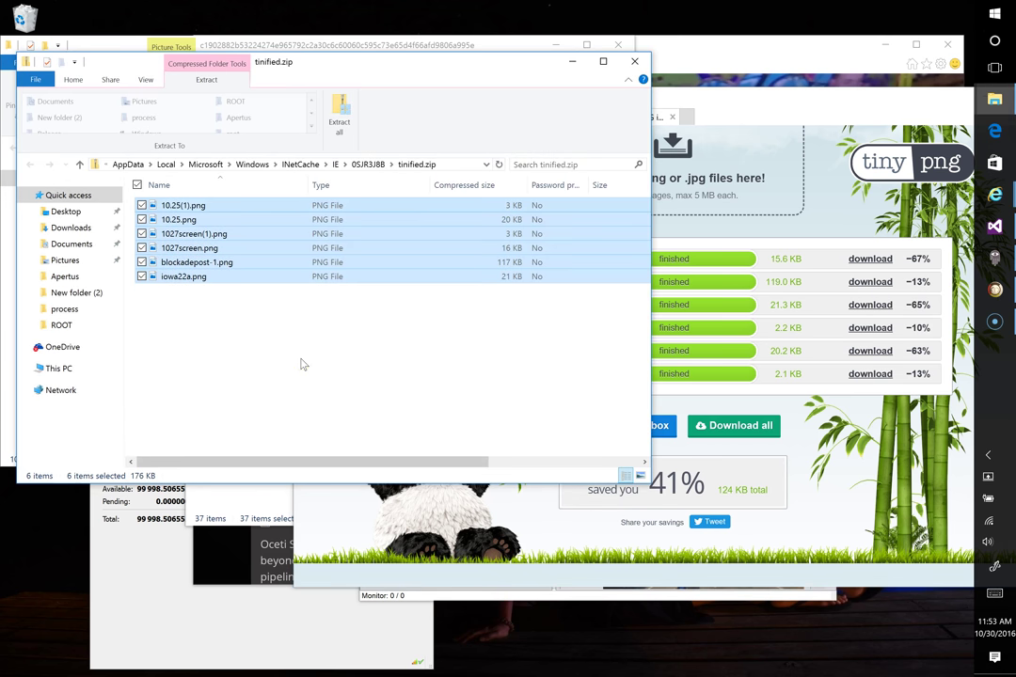
- Paste the compressed images into the hash-named folder, replacing the originals
{"action": "left_click", "coordinate": [367, 71]}
{"action": "left_click_drag", "start_coordinate": [367, 70], "coordinate": [701, 95]}
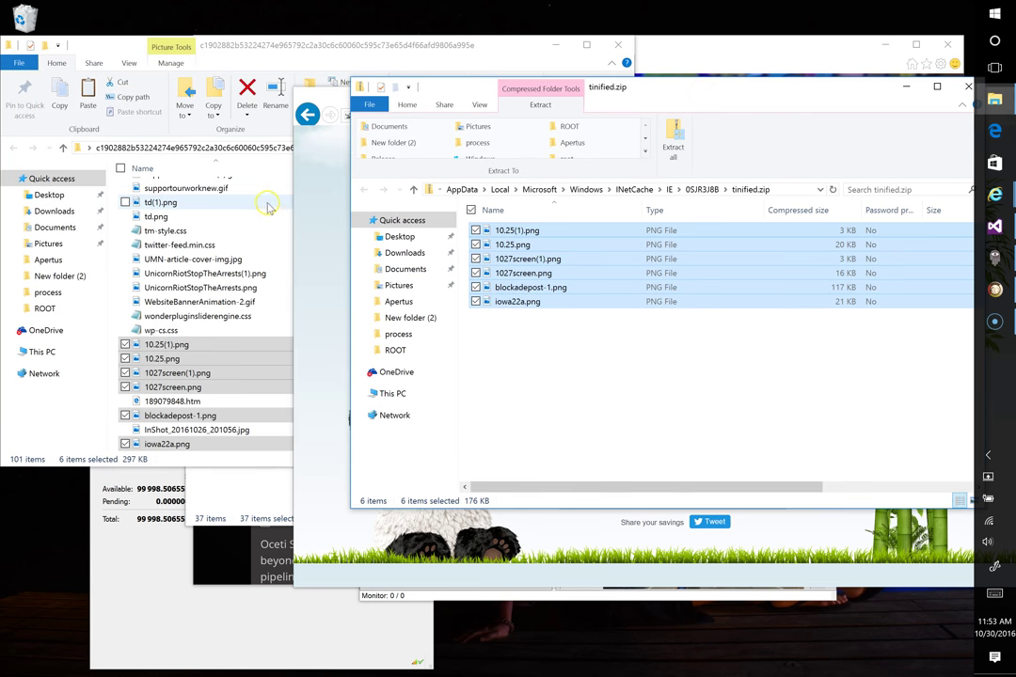
{"action": "left_click", "coordinate": [271, 209]}
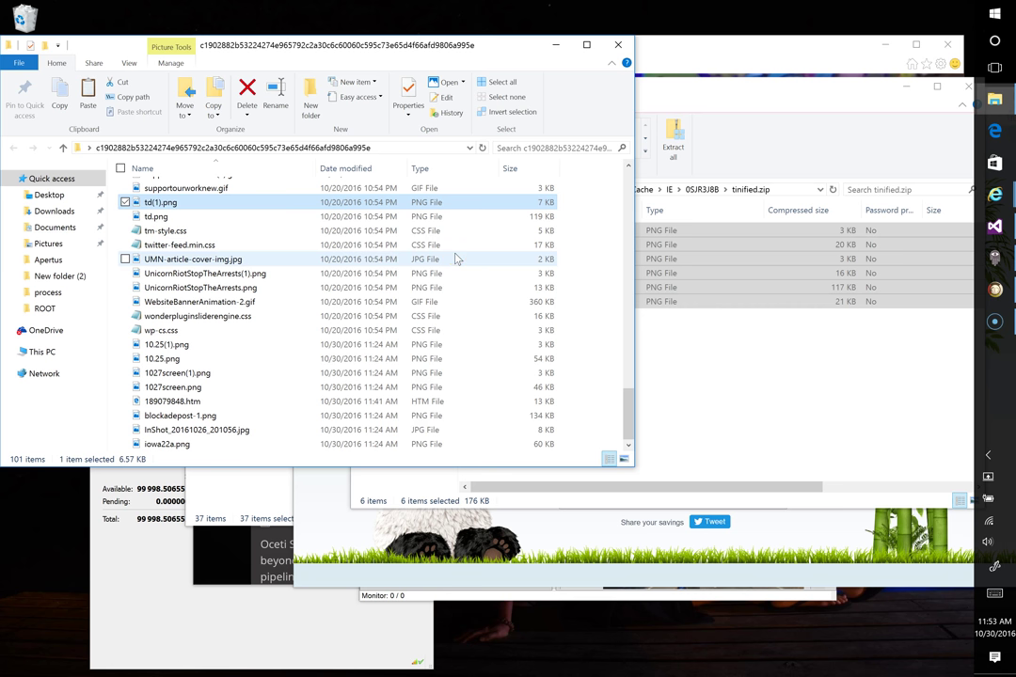
{"action": "key", "text": "ctrl+v"}
{"action": "left_click", "coordinate": [423, 333]}
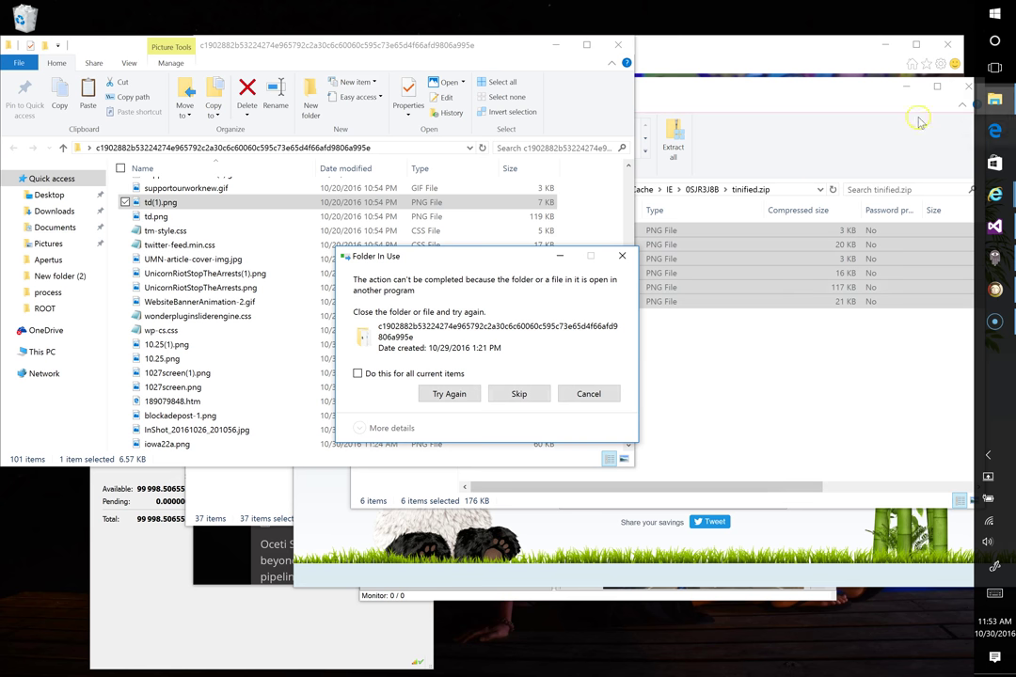
- Close the zip, folder and TinyPNG windows, retrying until the Folder In Use warning clears
{"action": "left_click_drag", "start_coordinate": [883, 93], "coordinate": [836, 104]}
{"action": "key", "text": "alt+F4"}
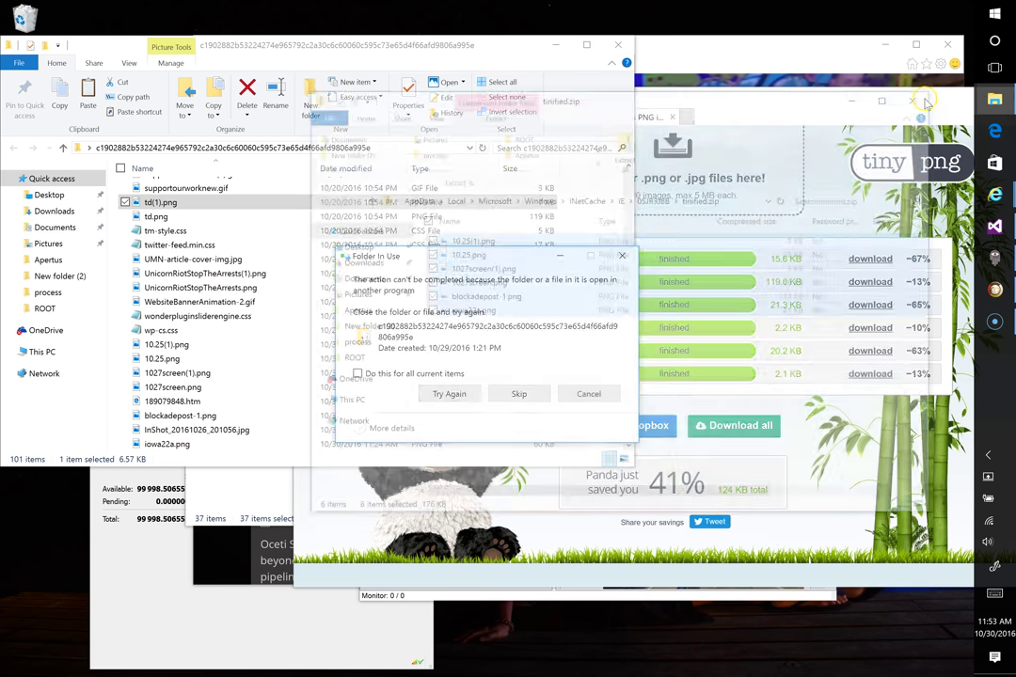
{"action": "left_click", "coordinate": [625, 41]}
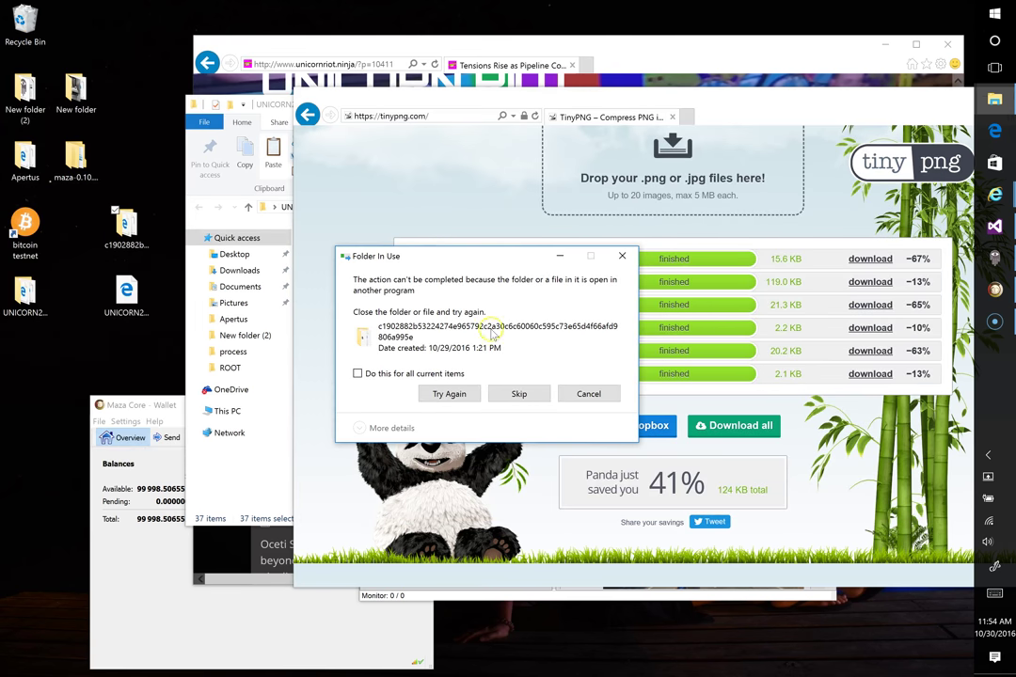
{"action": "left_click", "coordinate": [451, 394]}
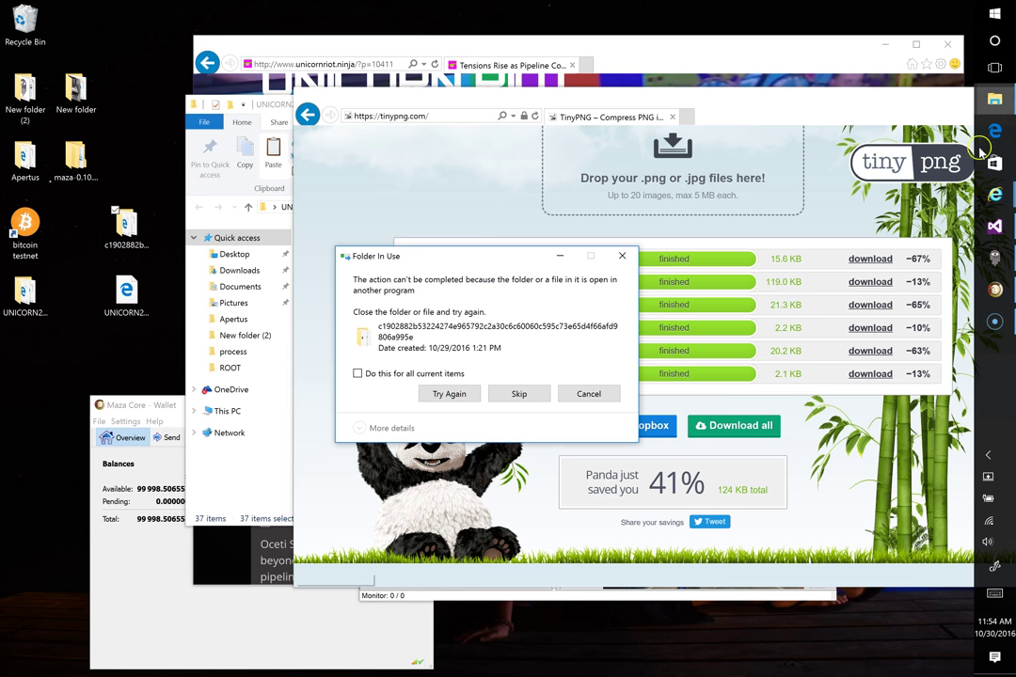
{"action": "left_click_drag", "start_coordinate": [839, 110], "coordinate": [793, 110]}
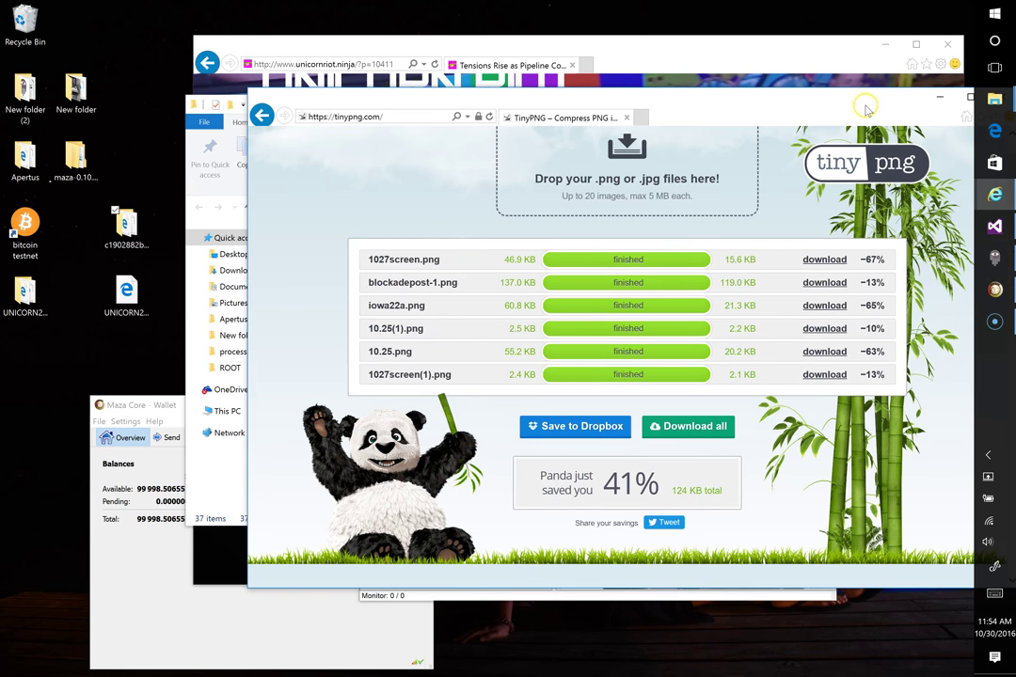
{"action": "left_click_drag", "start_coordinate": [732, 97], "coordinate": [637, 86]}
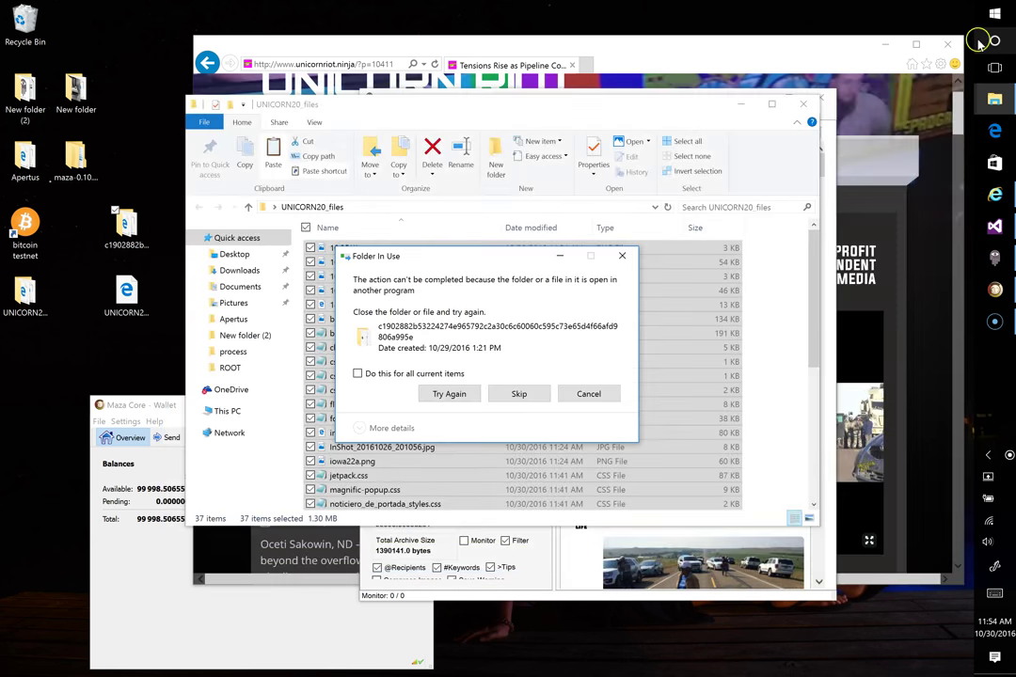
{"action": "left_click", "coordinate": [882, 78]}
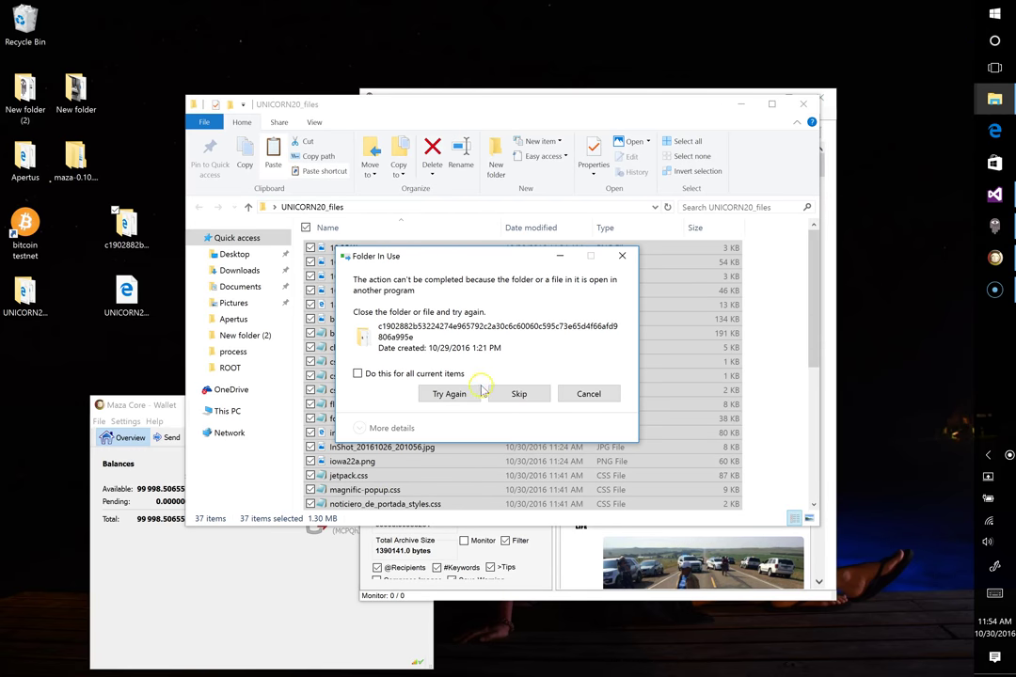
{"action": "left_click", "coordinate": [454, 395]}
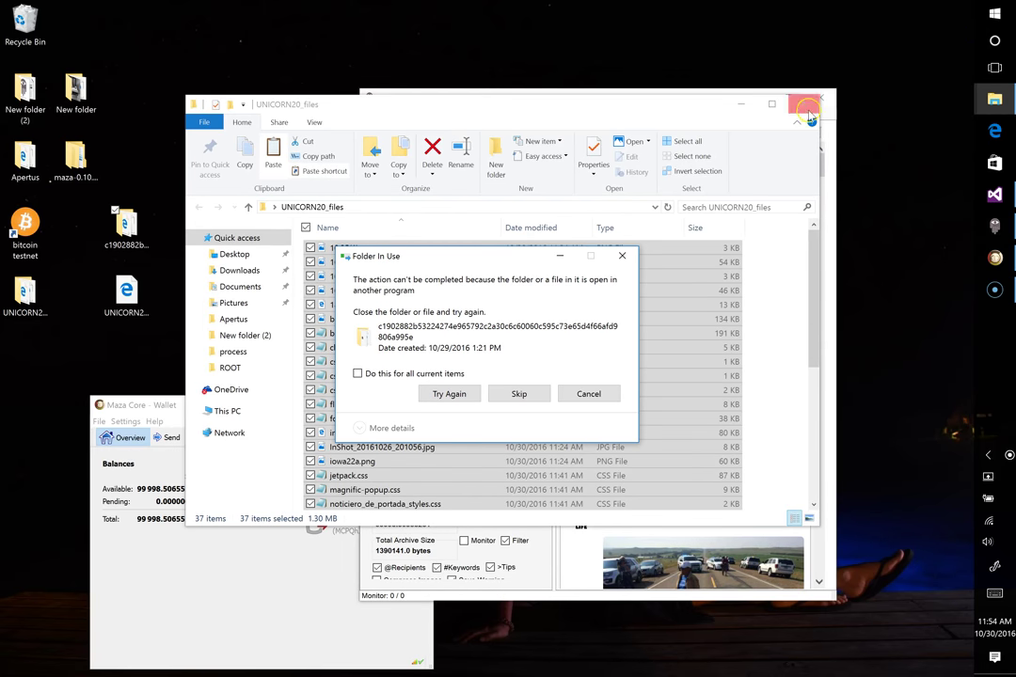
{"action": "left_click", "coordinate": [455, 393]}
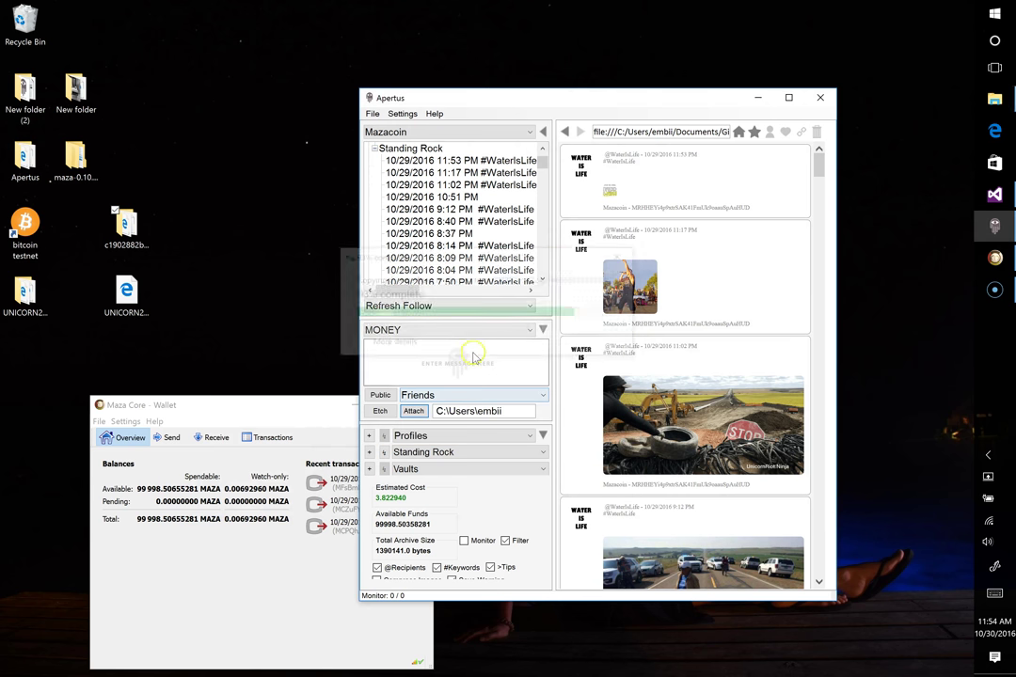
- Open UNICORN20_files from the desktop and sort it oldest-first by date modified
{"action": "double_click", "coordinate": [25, 292]}
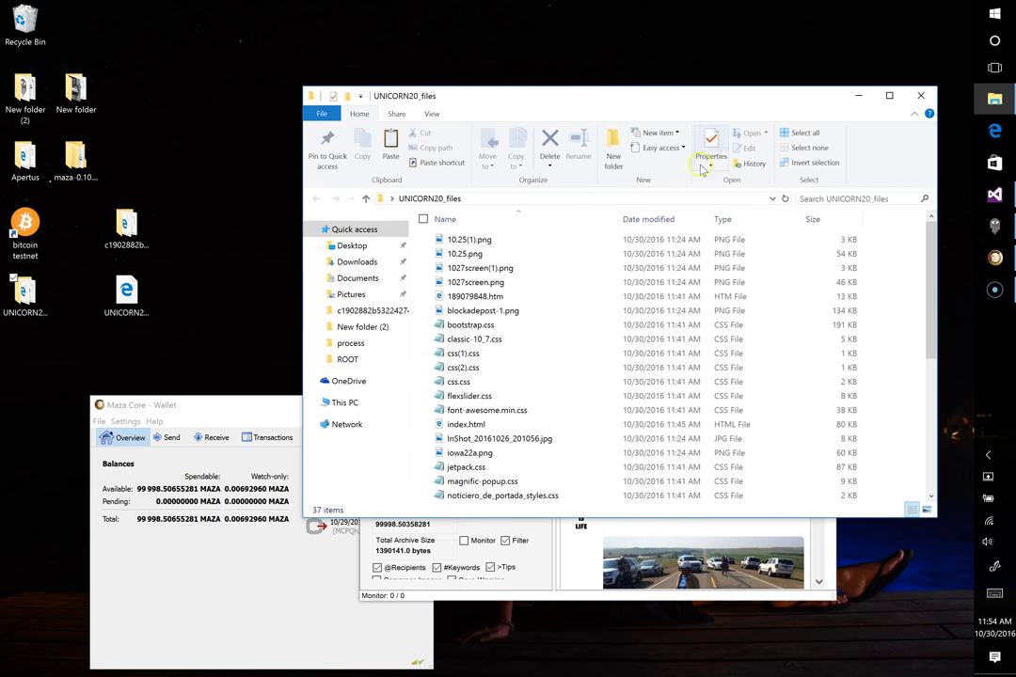
{"action": "left_click", "coordinate": [658, 220]}
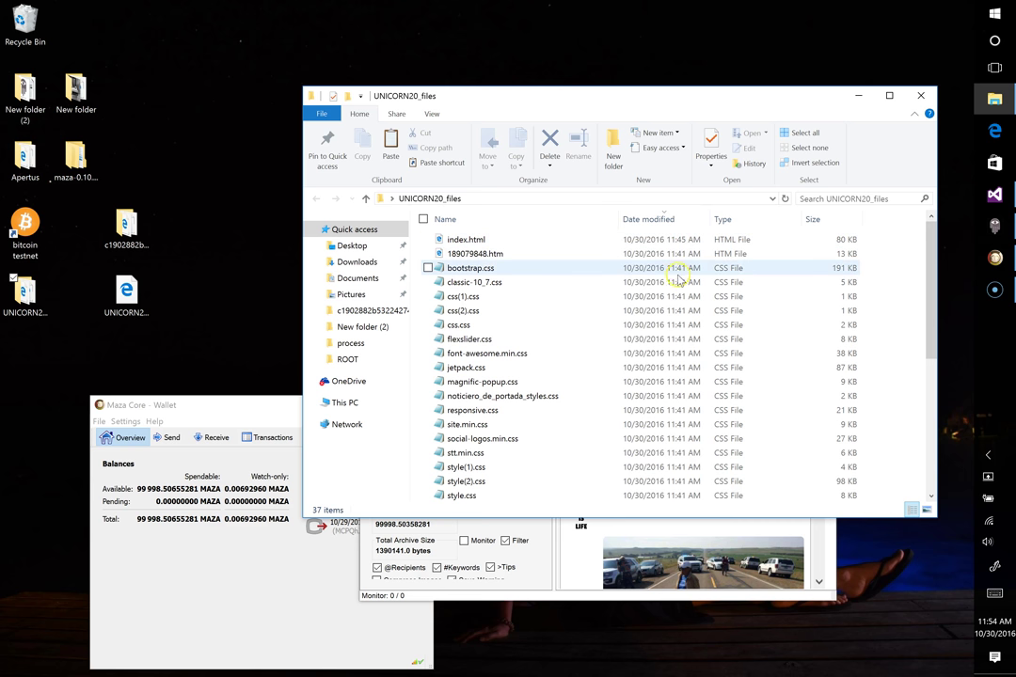
{"action": "left_click", "coordinate": [642, 222]}
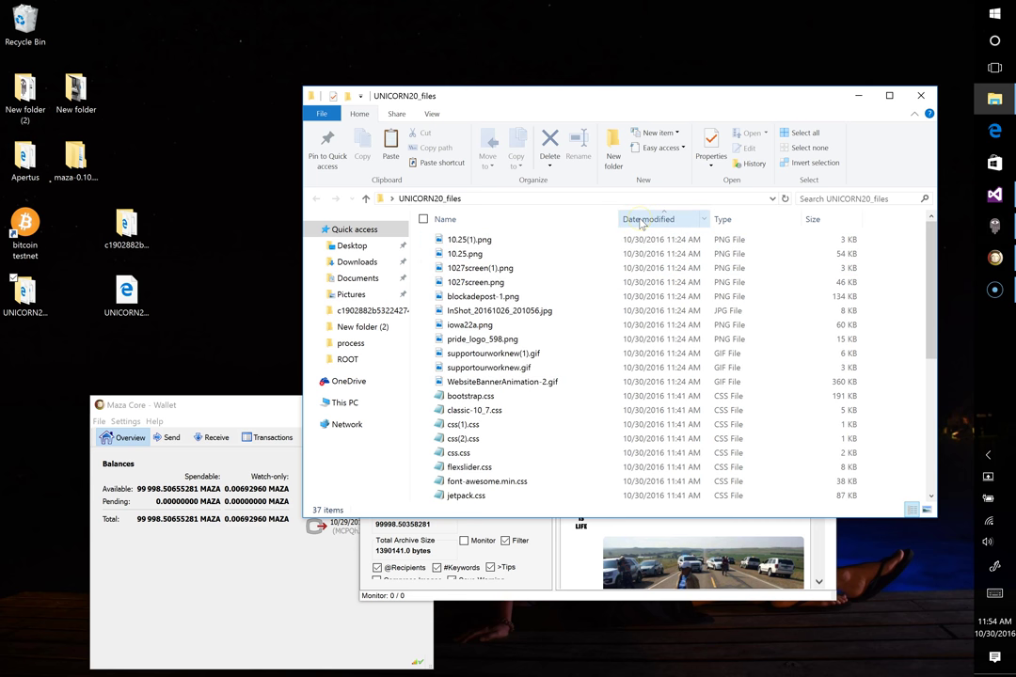
{"action": "scroll", "coordinate": [729, 275], "scroll_direction": "down", "scroll_amount": 1}
{"action": "scroll", "coordinate": [729, 274], "scroll_direction": "up", "scroll_amount": 1}
- Select the eleven images from 10.25(1).png onward, plus index.html and 189079848.htm
{"action": "left_click", "coordinate": [475, 243]}
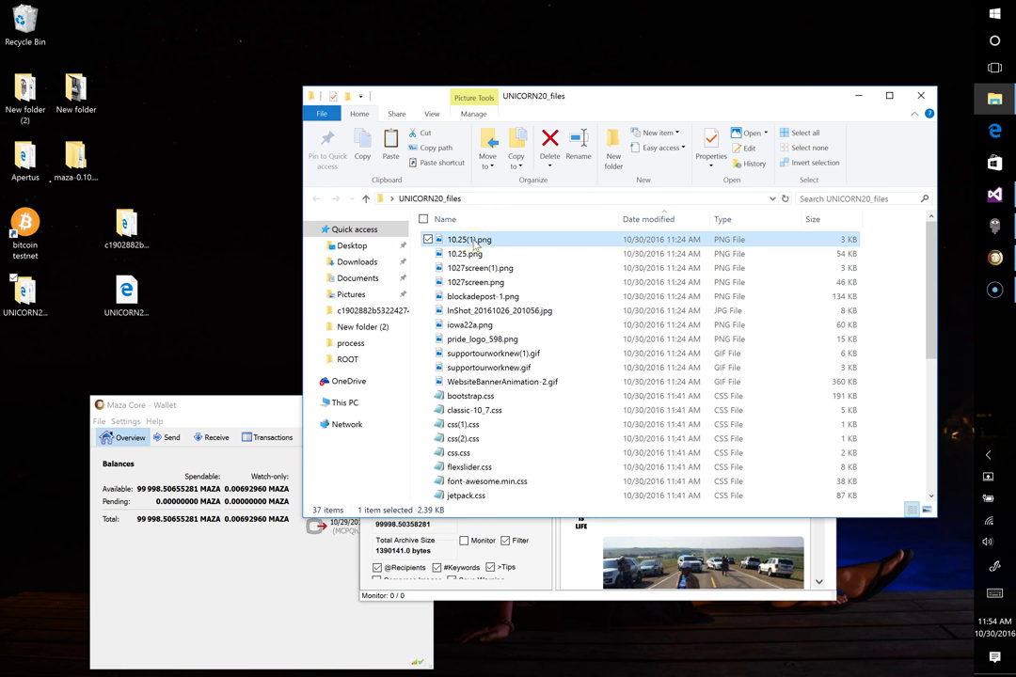
{"action": "key", "text": "shift+Down"}
{"action": "key", "text": "shift+Down"}
{"action": "key", "text": "shift+Down"}
{"action": "key", "text": "shift+Down"}
{"action": "key", "text": "shift+Down"}
{"action": "key", "text": "shift+Down"}
{"action": "key", "text": "shift+Down"}
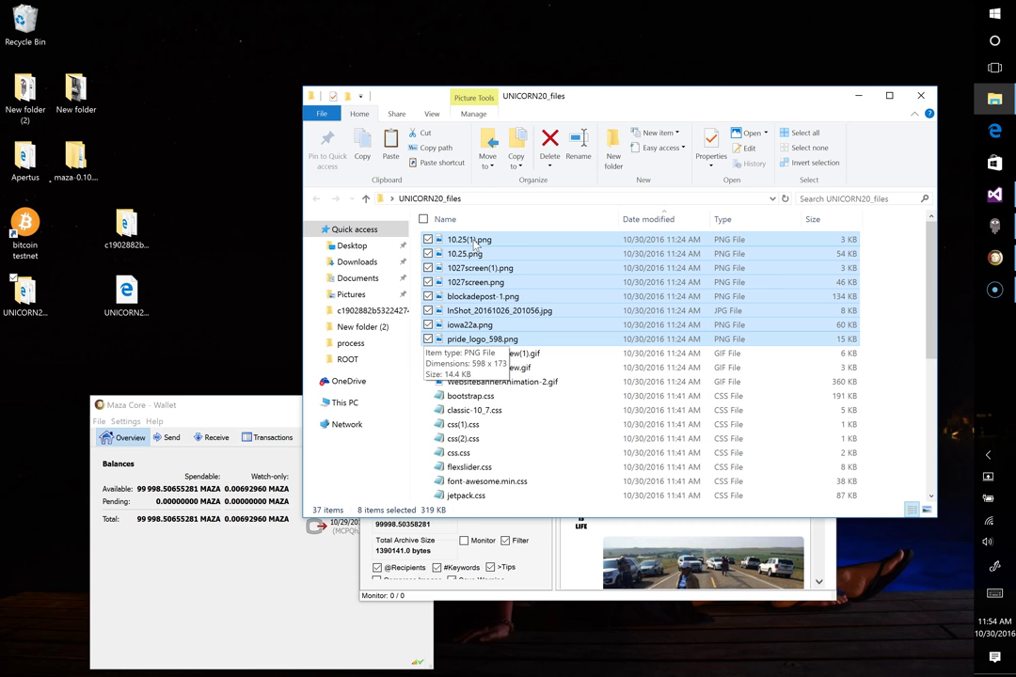
{"action": "key", "text": "shift+Down"}
{"action": "key", "text": "shift+Down"}
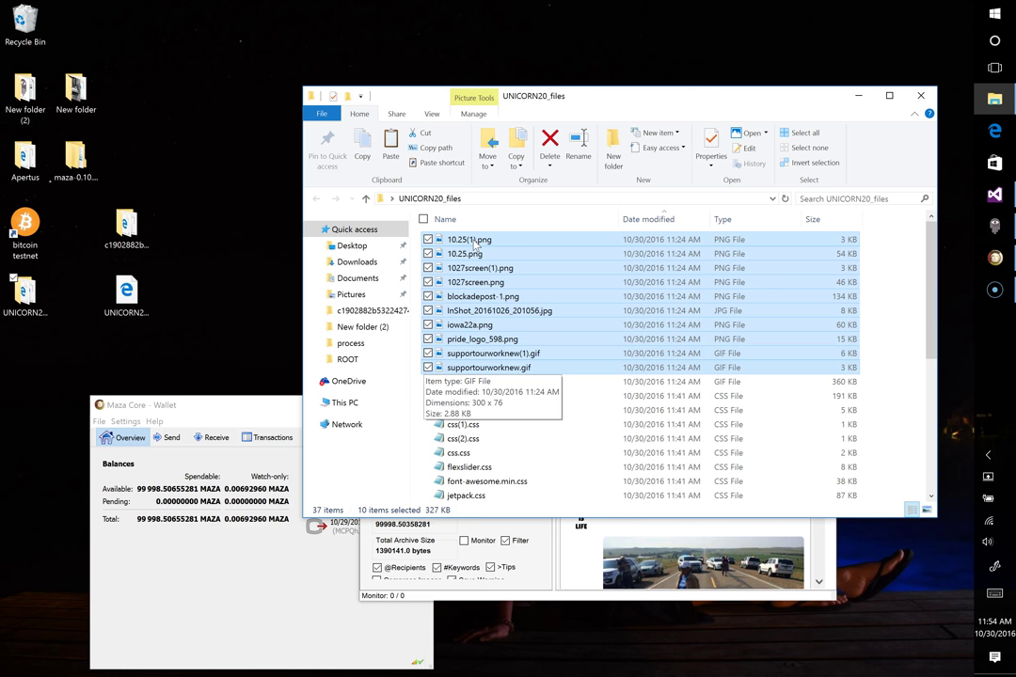
{"action": "key", "text": "shift+Down"}
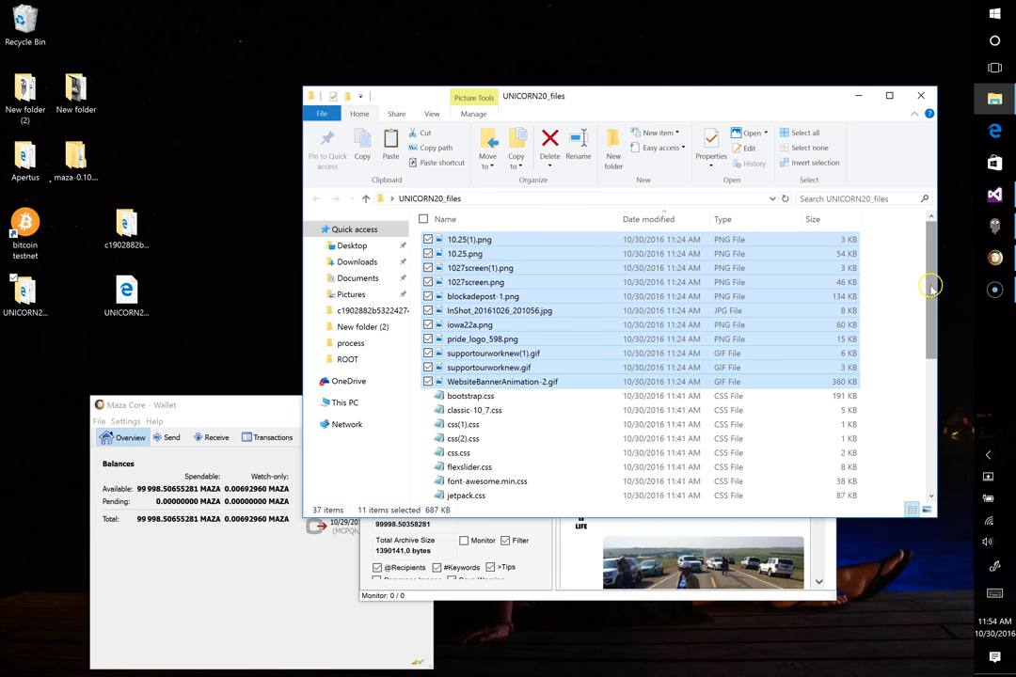
{"action": "scroll", "coordinate": [927, 313], "scroll_direction": "down", "scroll_amount": 1}
{"action": "left_click_drag", "start_coordinate": [927, 313], "coordinate": [895, 499]}
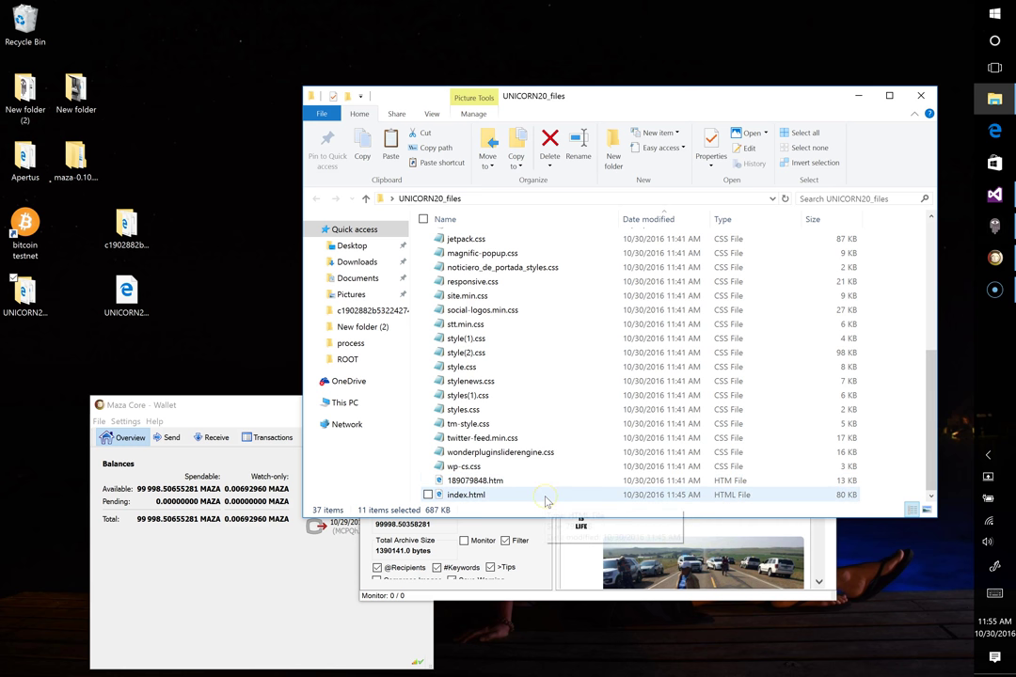
{"action": "left_click", "coordinate": [545, 496], "text": "ctrl"}
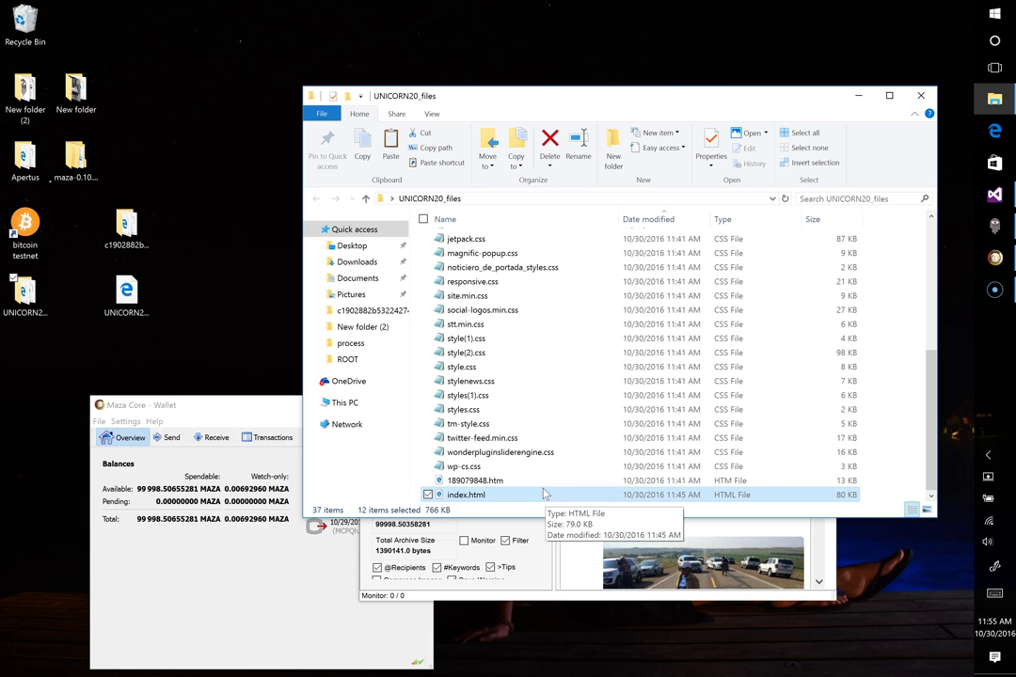
{"action": "left_click", "coordinate": [542, 486], "text": "ctrl"}
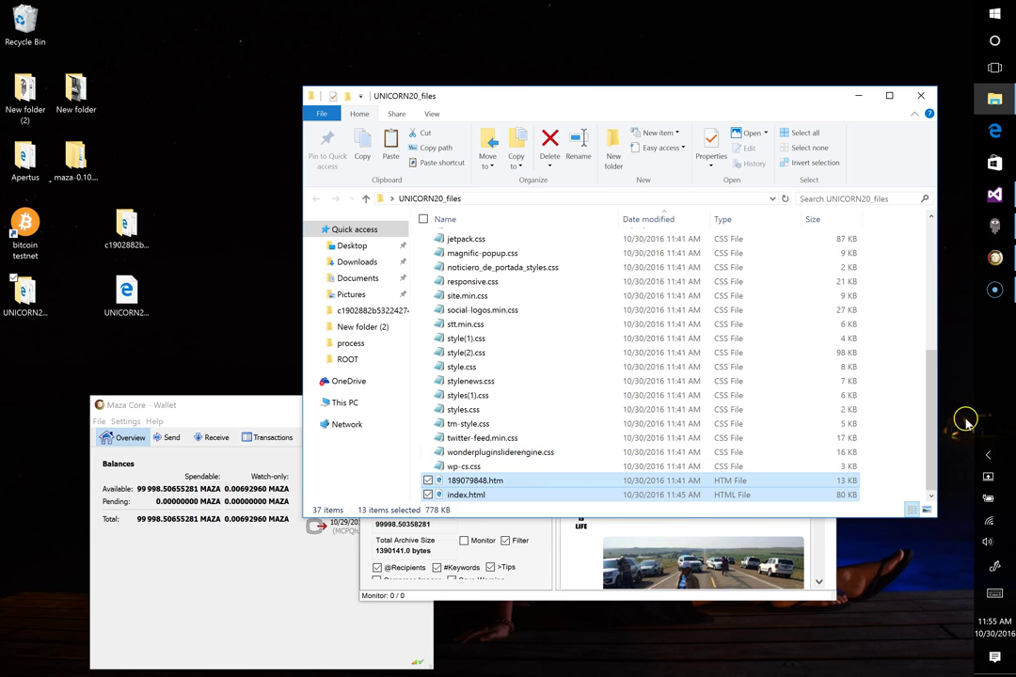
{"action": "scroll", "coordinate": [927, 451], "scroll_direction": "up", "scroll_amount": 1}
{"action": "left_click_drag", "start_coordinate": [929, 452], "coordinate": [921, 335]}
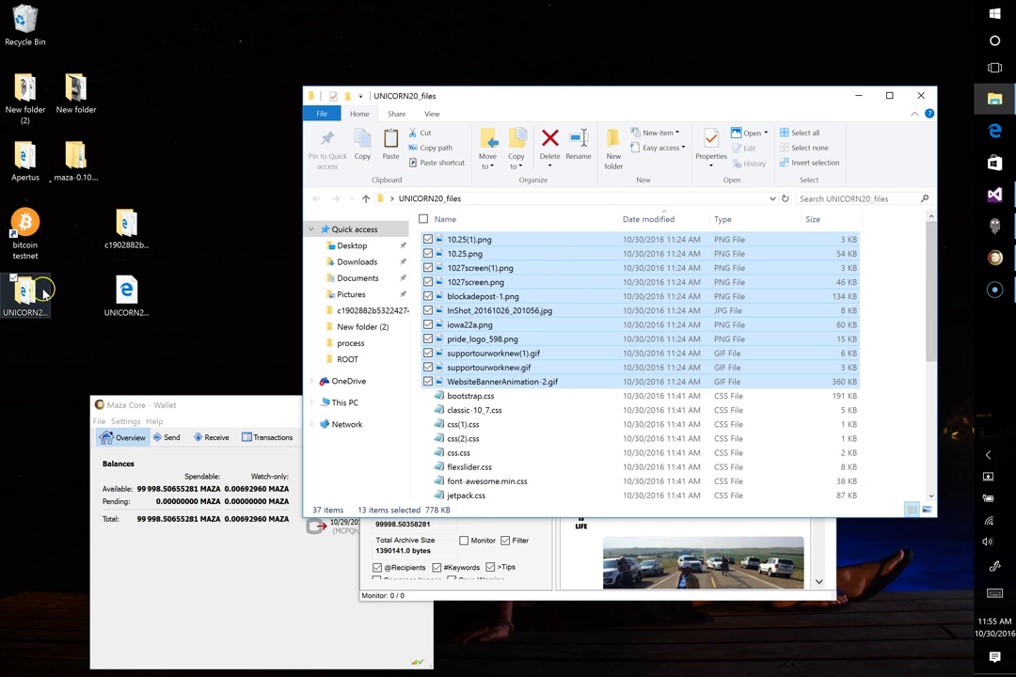
- Paste the tinified images into the hash-named folder, replacing originals, then sort newest first
{"action": "double_click", "coordinate": [127, 224]}
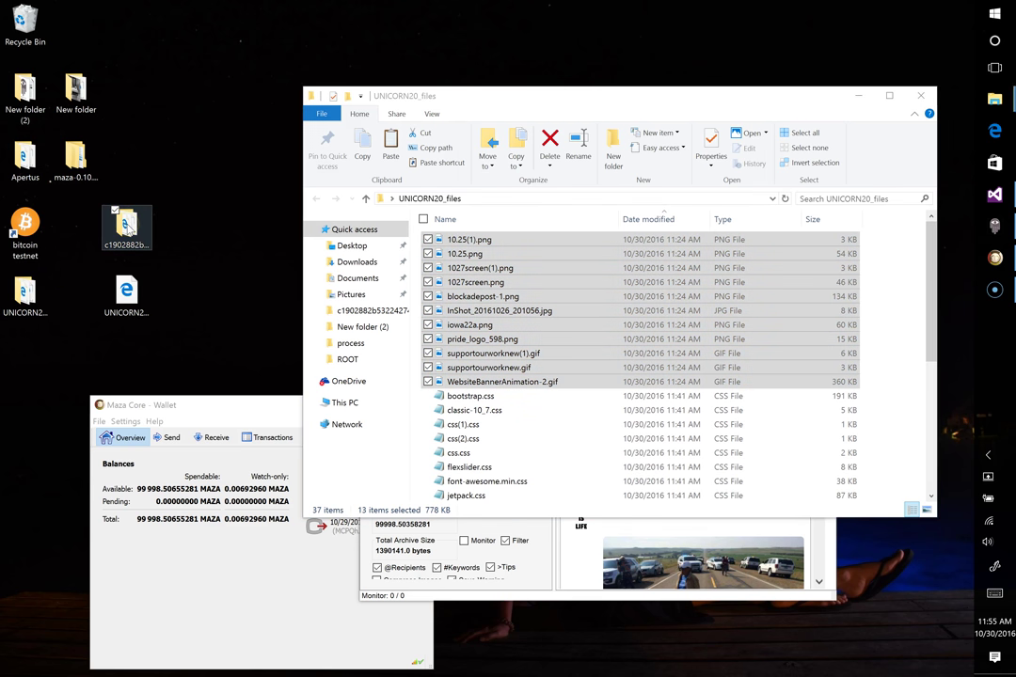
{"action": "left_click_drag", "start_coordinate": [697, 121], "coordinate": [684, 216]}
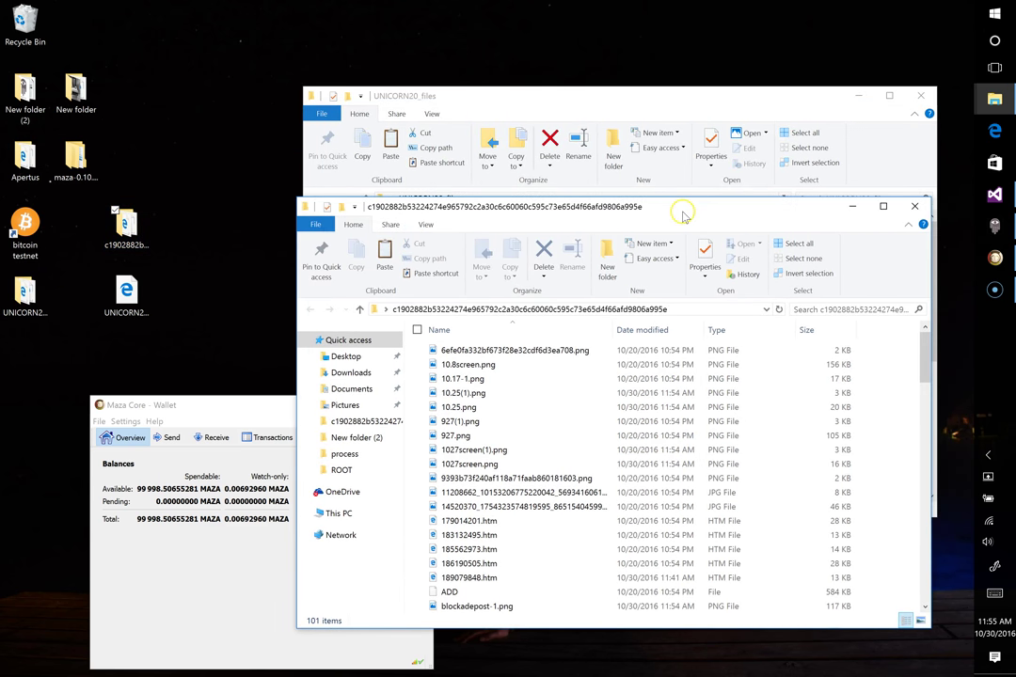
{"action": "left_click", "coordinate": [918, 98]}
{"action": "left_click_drag", "start_coordinate": [722, 206], "coordinate": [710, 79]}
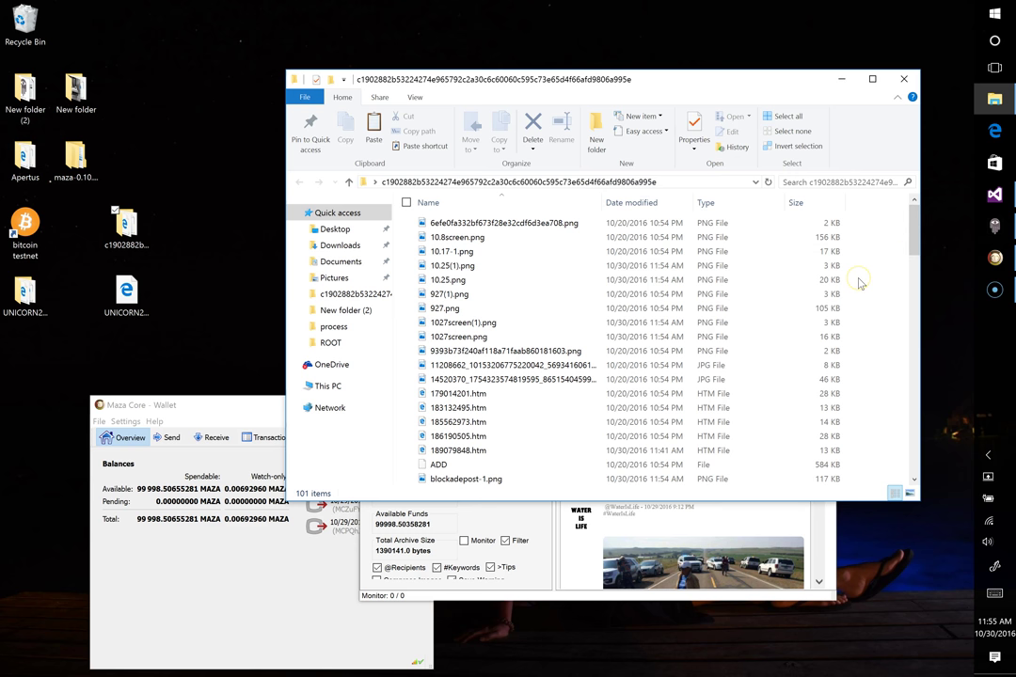
{"action": "key", "text": "ctrl+v"}
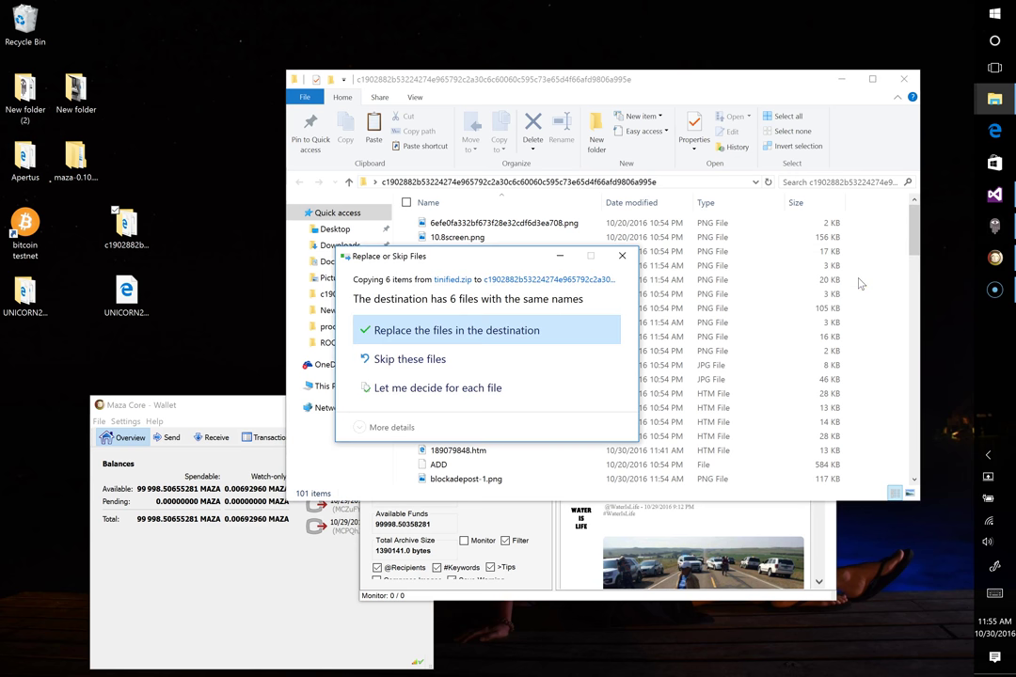
{"action": "left_click", "coordinate": [444, 332]}
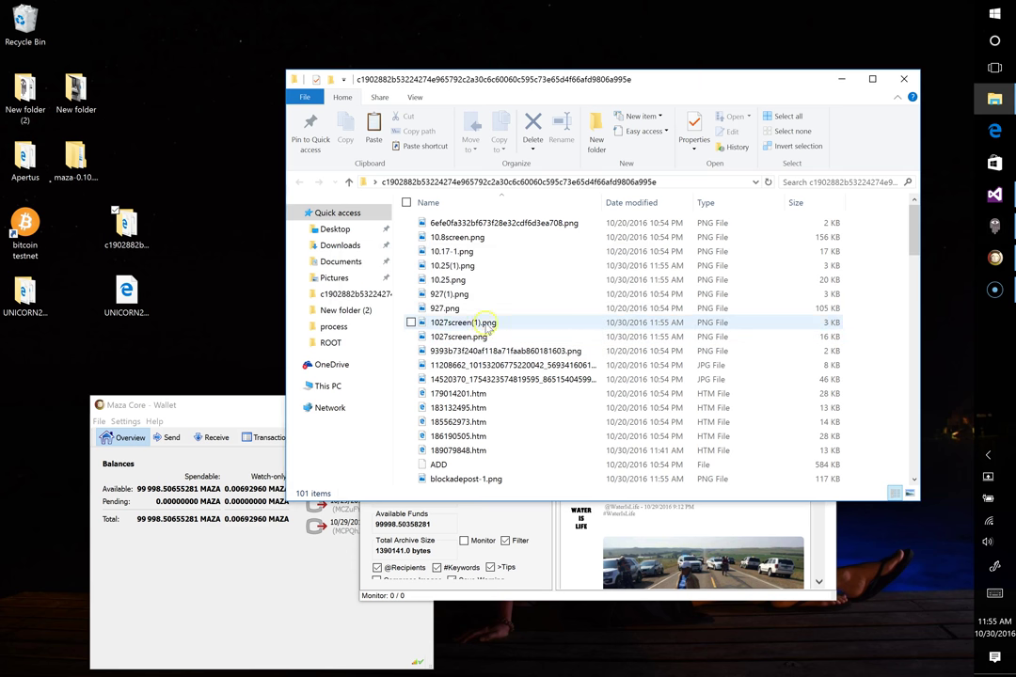
{"action": "left_click", "coordinate": [649, 204]}
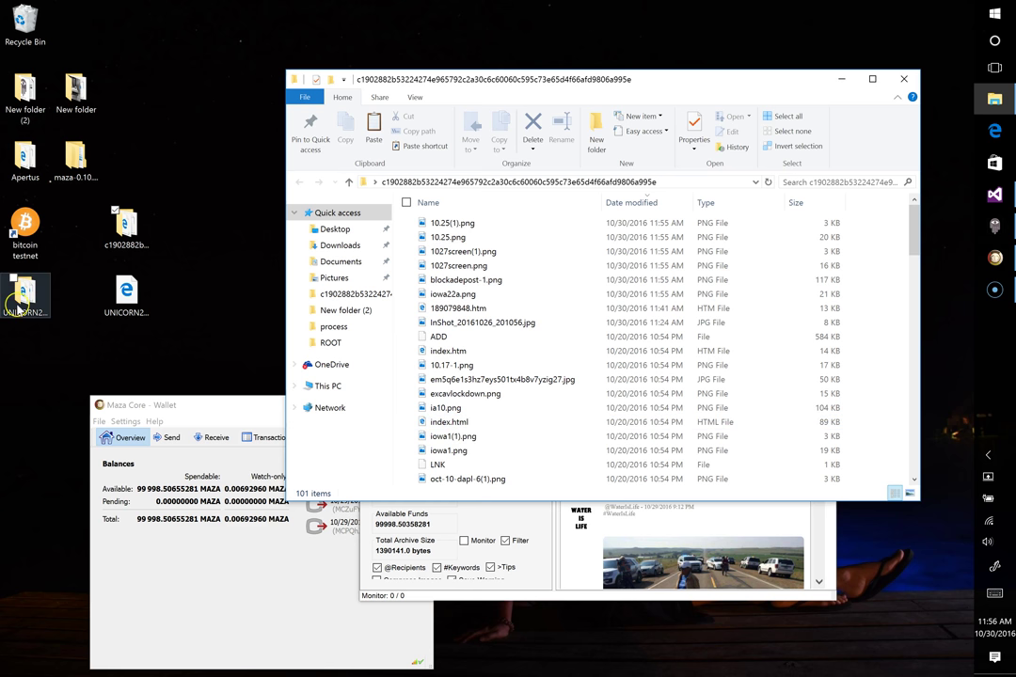
- Preview the UNICORN20 page, then pick the updated index.html inside UNICORN20_files
{"action": "double_click", "coordinate": [127, 286]}
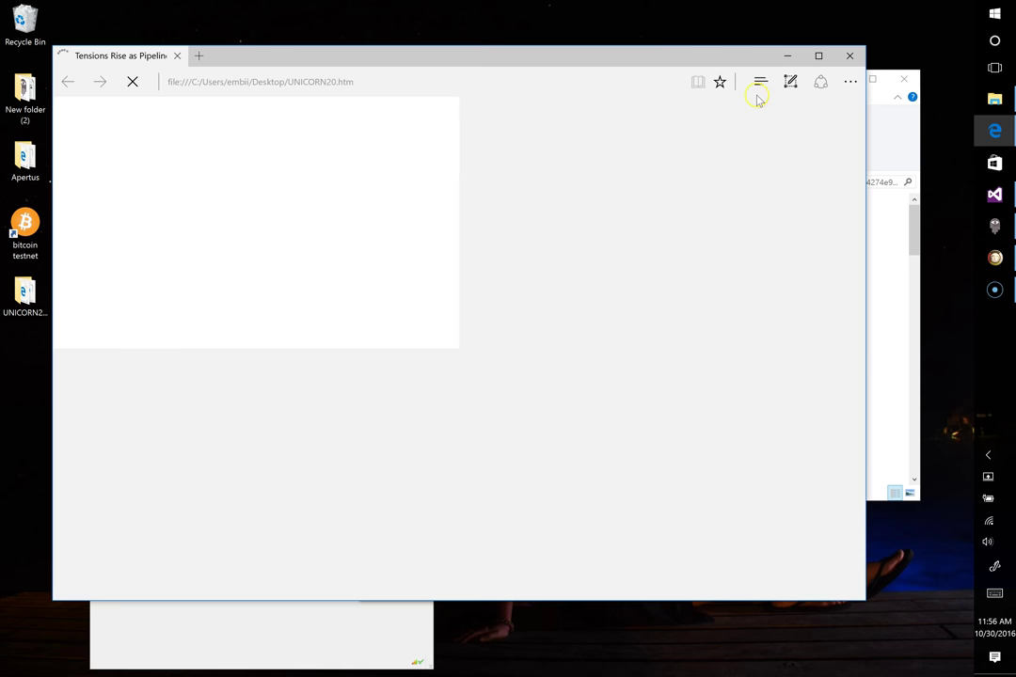
{"action": "left_click", "coordinate": [850, 57]}
{"action": "left_click", "coordinate": [26, 301]}
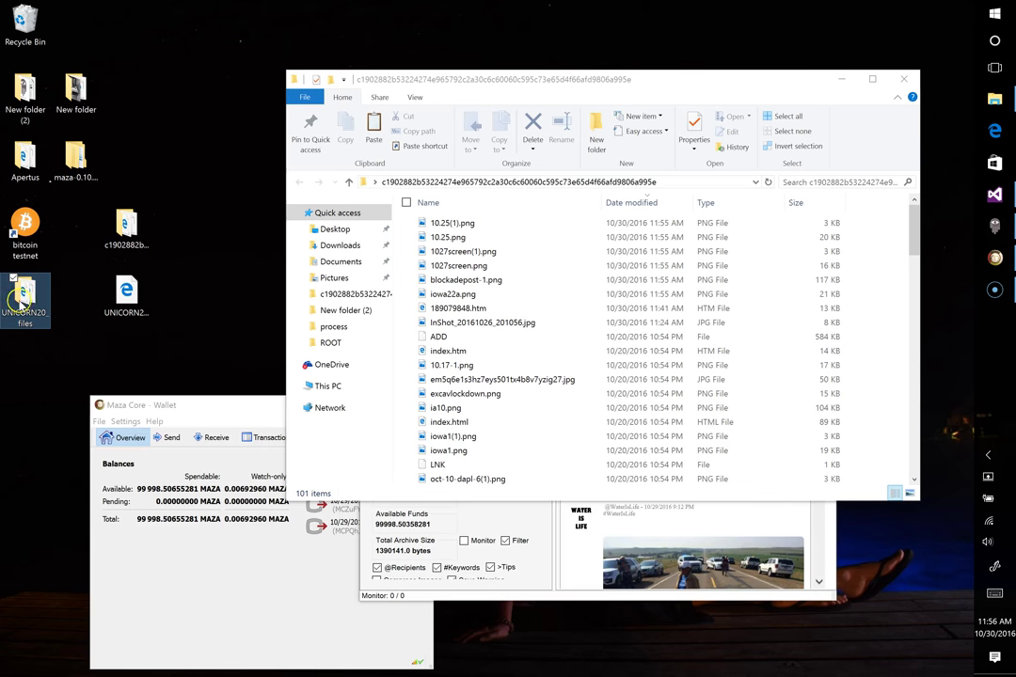
{"action": "double_click", "coordinate": [25, 294]}
{"action": "scroll", "coordinate": [523, 402], "scroll_direction": "down", "scroll_amount": 3}
{"action": "scroll", "coordinate": [524, 403], "scroll_direction": "down", "scroll_amount": 4}
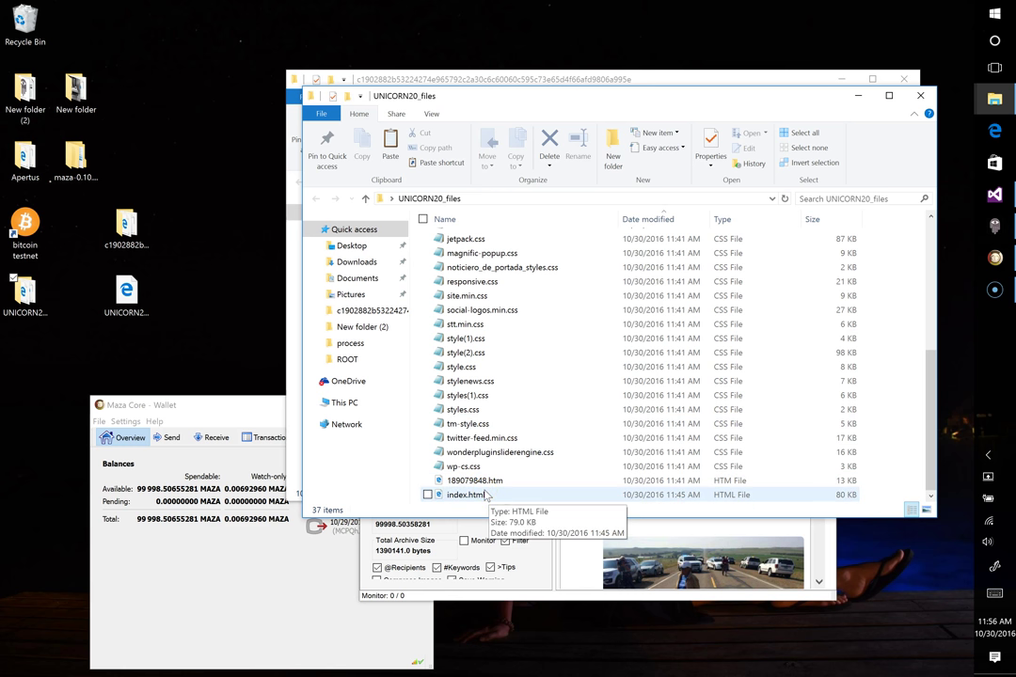
{"action": "left_click", "coordinate": [487, 496]}
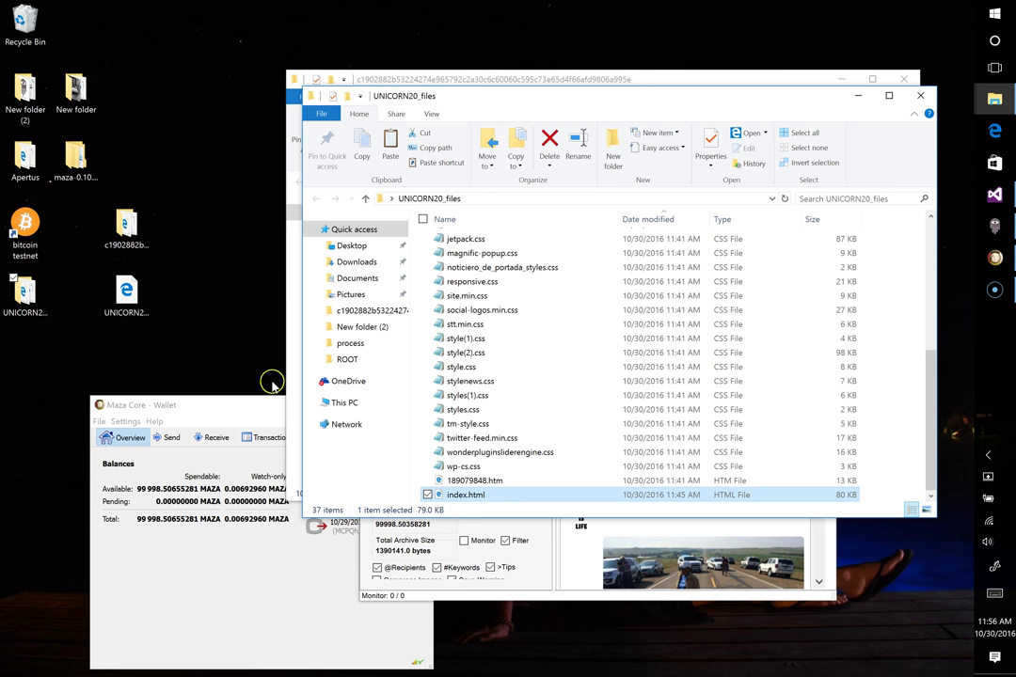
- Paste the 80 KB index.html into the c1902882b… folder, replacing the old one, then select index.htm
{"action": "left_click", "coordinate": [130, 225]}
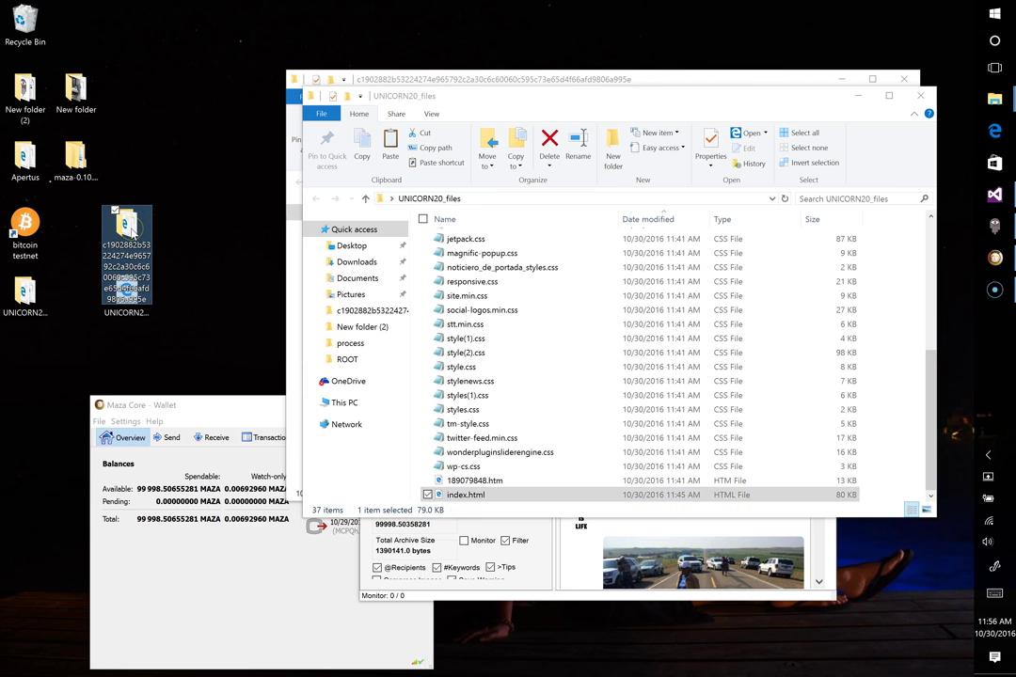
{"action": "double_click", "coordinate": [130, 226]}
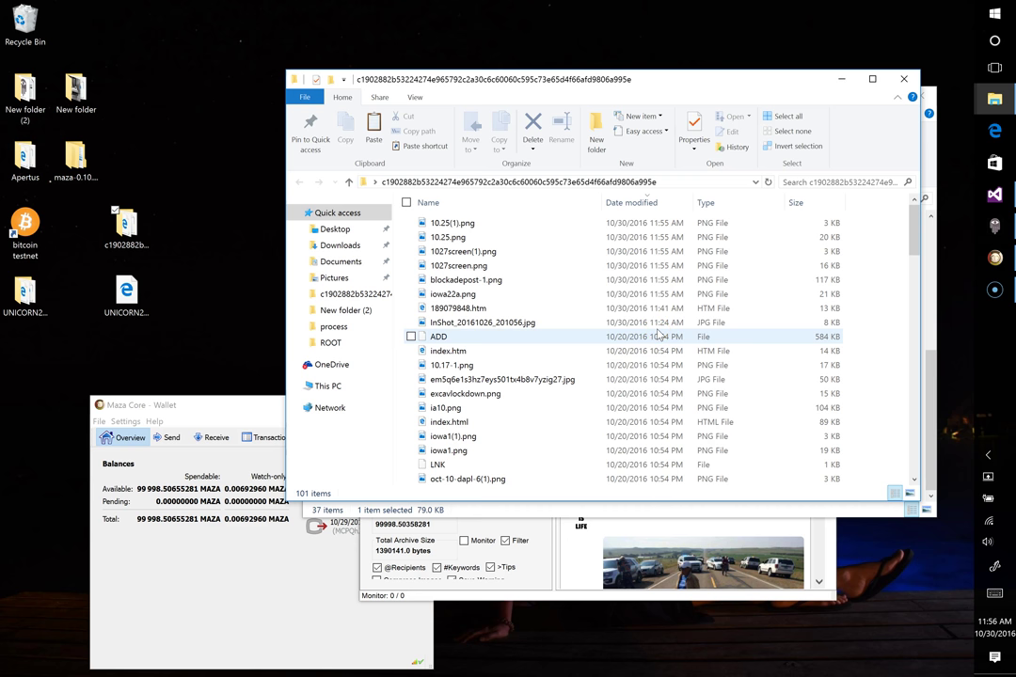
{"action": "key", "text": "ctrl+v"}
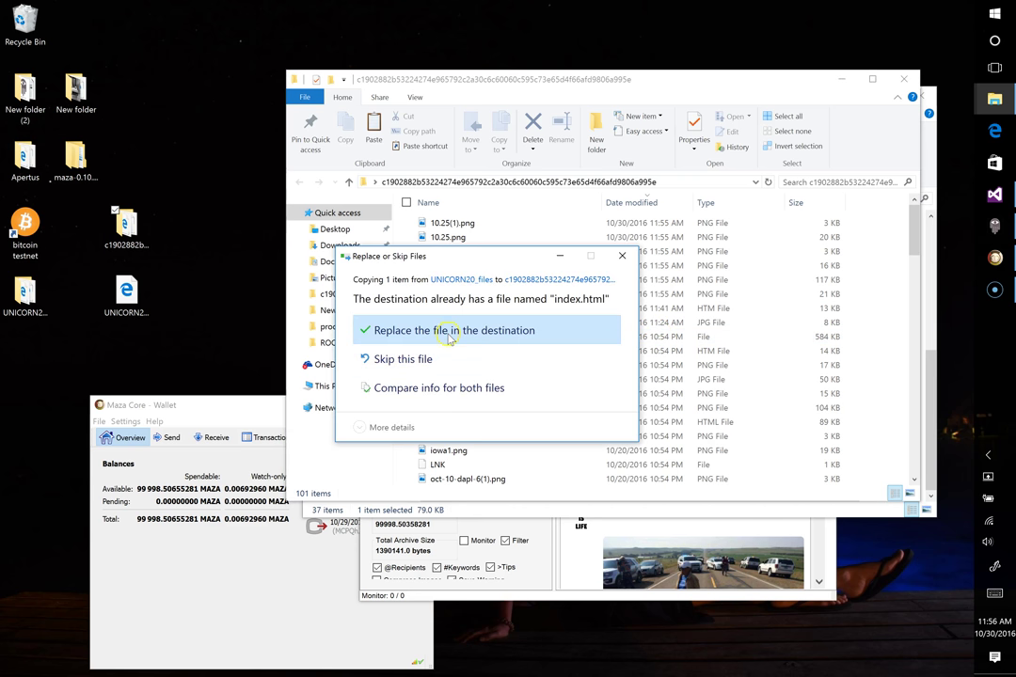
{"action": "left_click", "coordinate": [450, 333]}
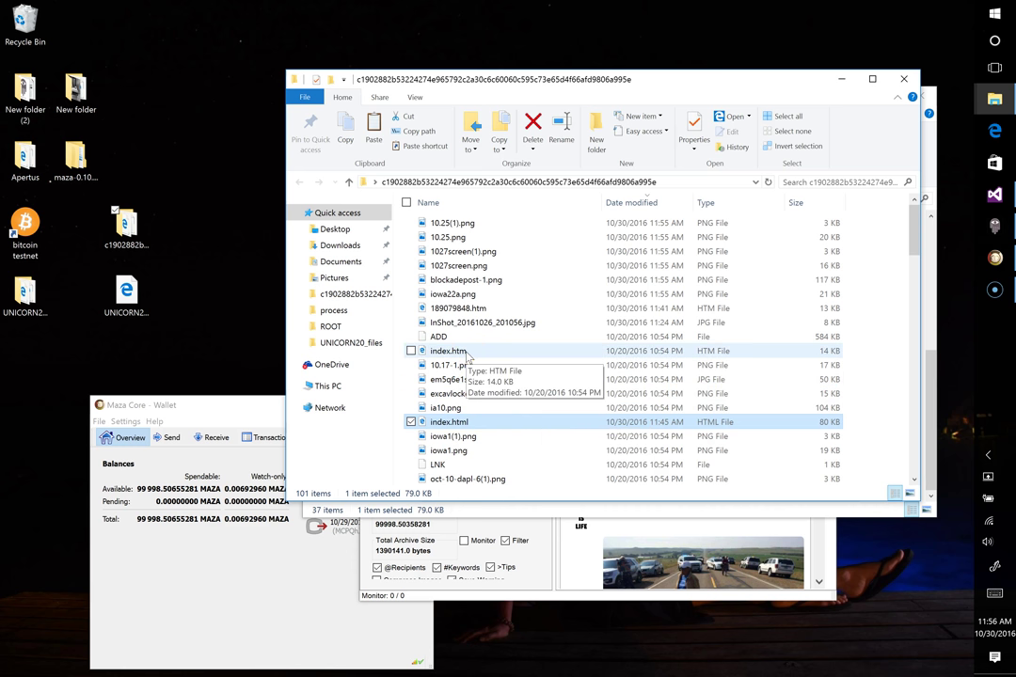
{"action": "left_click", "coordinate": [448, 351]}
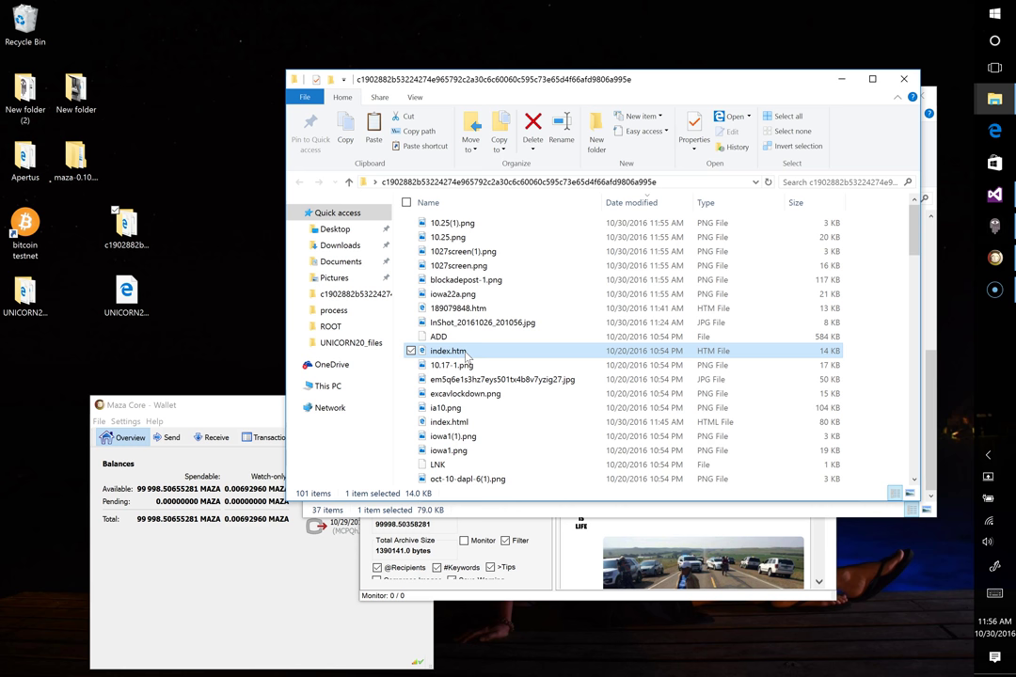
{"action": "left_click", "coordinate": [452, 351]}
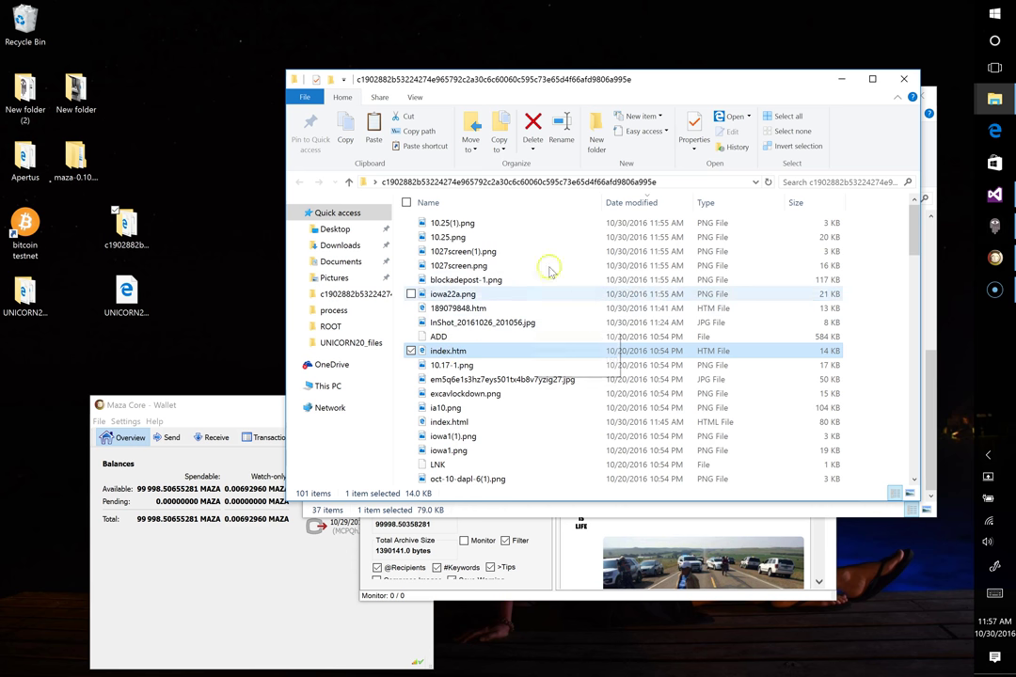
- Scroll through the old Mazacoin index.htm page in Edge down to its root ID details
{"action": "double_click", "coordinate": [460, 352]}
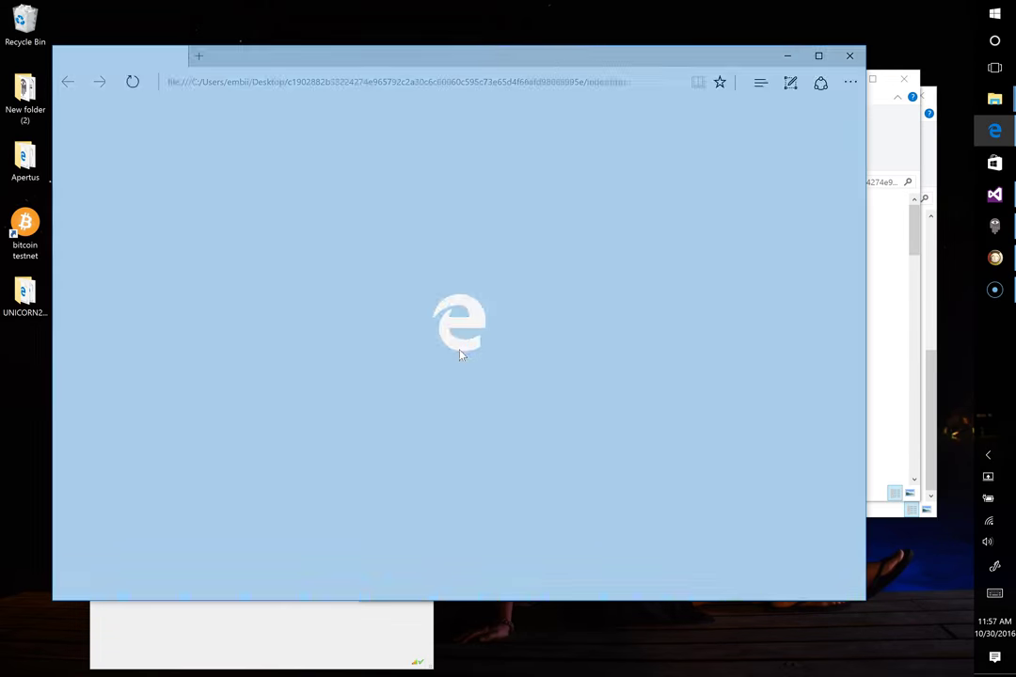
{"action": "scroll", "coordinate": [460, 356], "scroll_direction": "down", "scroll_amount": 15}
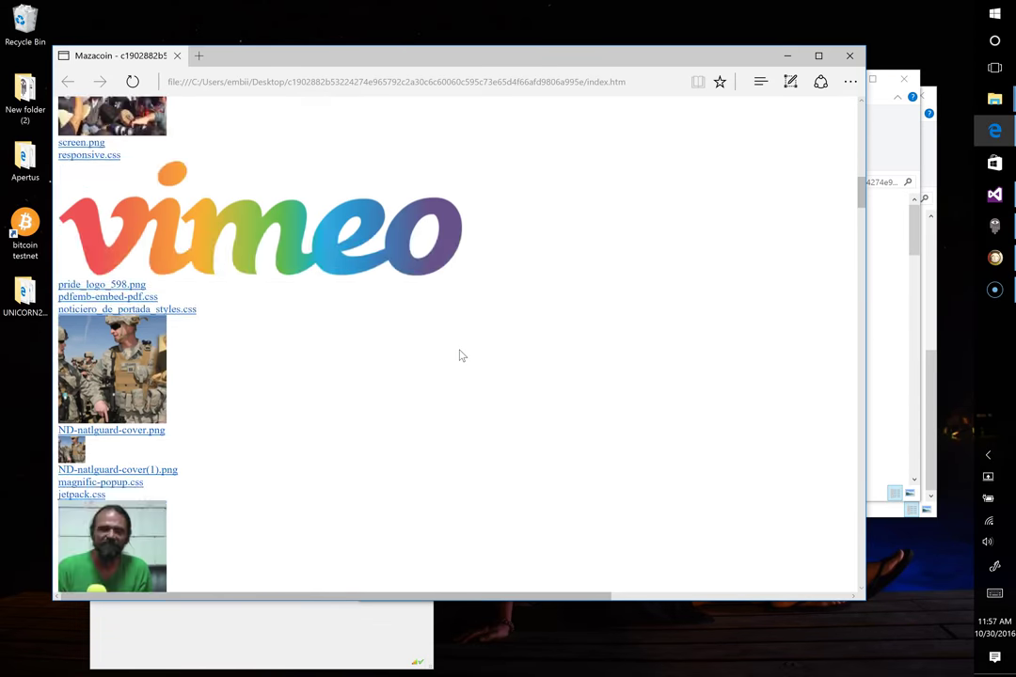
{"action": "scroll", "coordinate": [460, 356], "scroll_direction": "down", "scroll_amount": 20}
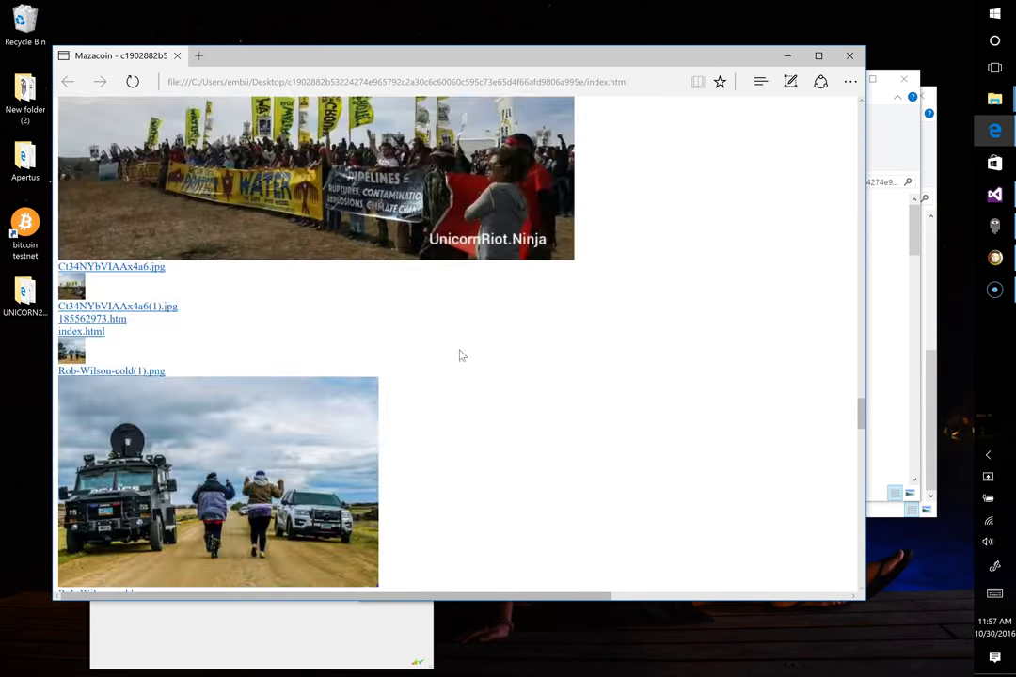
{"action": "scroll", "coordinate": [459, 355], "scroll_direction": "down", "scroll_amount": 8}
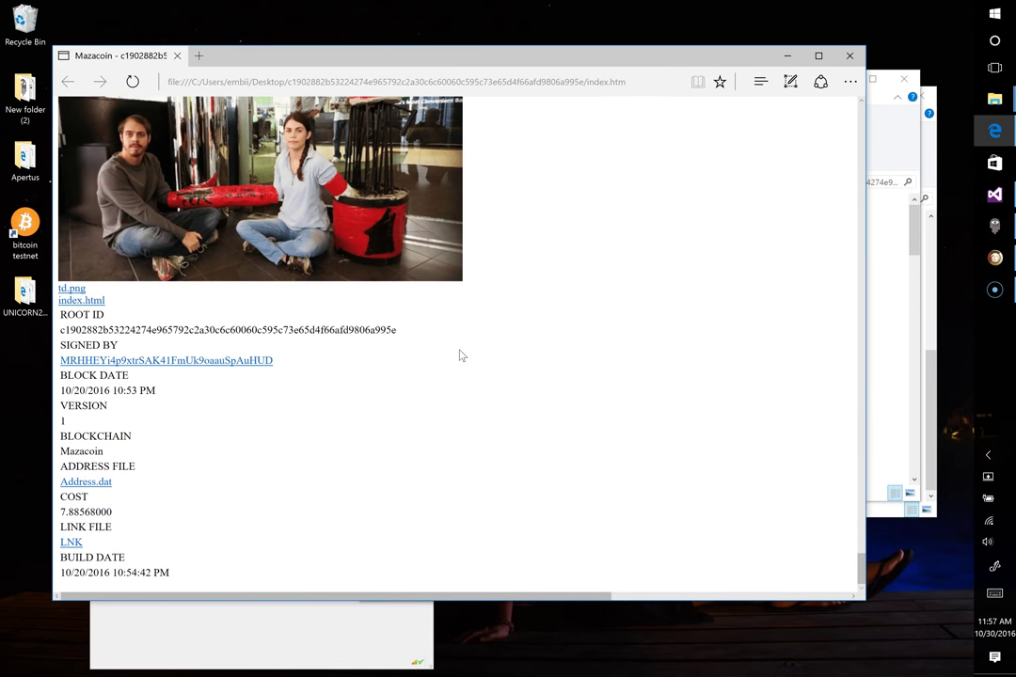
{"action": "scroll", "coordinate": [460, 356], "scroll_direction": "up", "scroll_amount": 1}
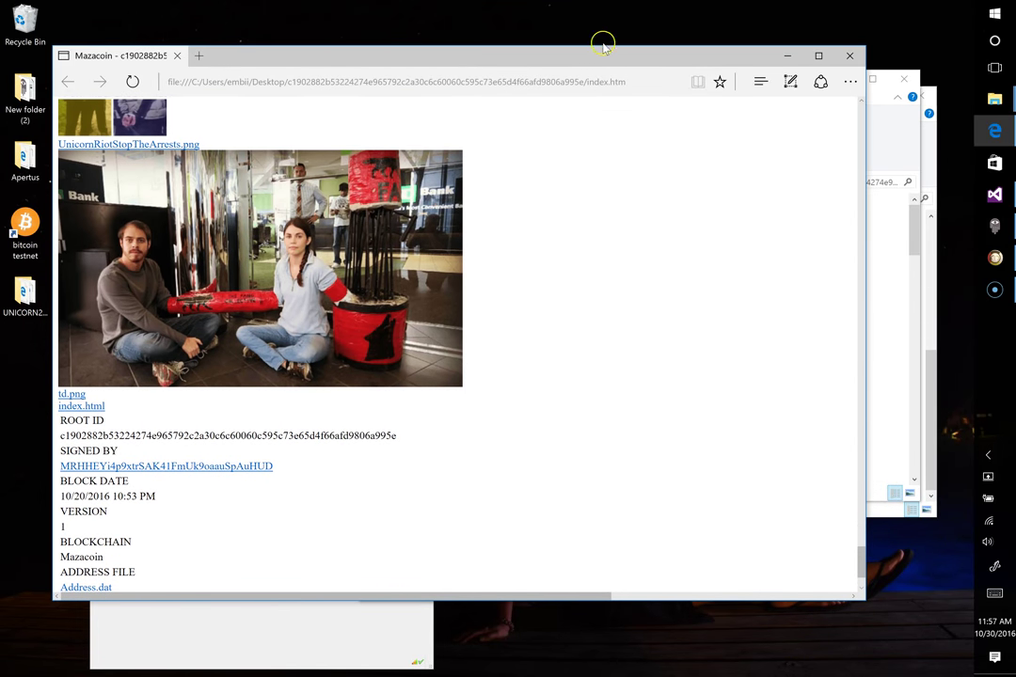
- Close the preview, delete the old index.htm, and close the hash-named folder's window
{"action": "left_click", "coordinate": [847, 59]}
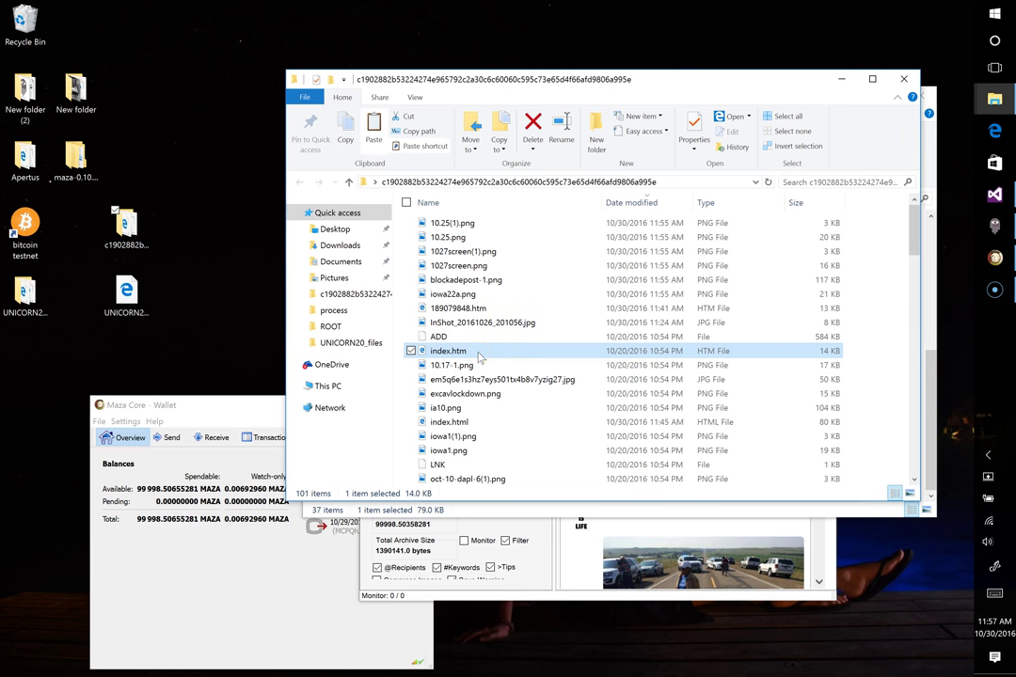
{"action": "key", "text": "Delete"}
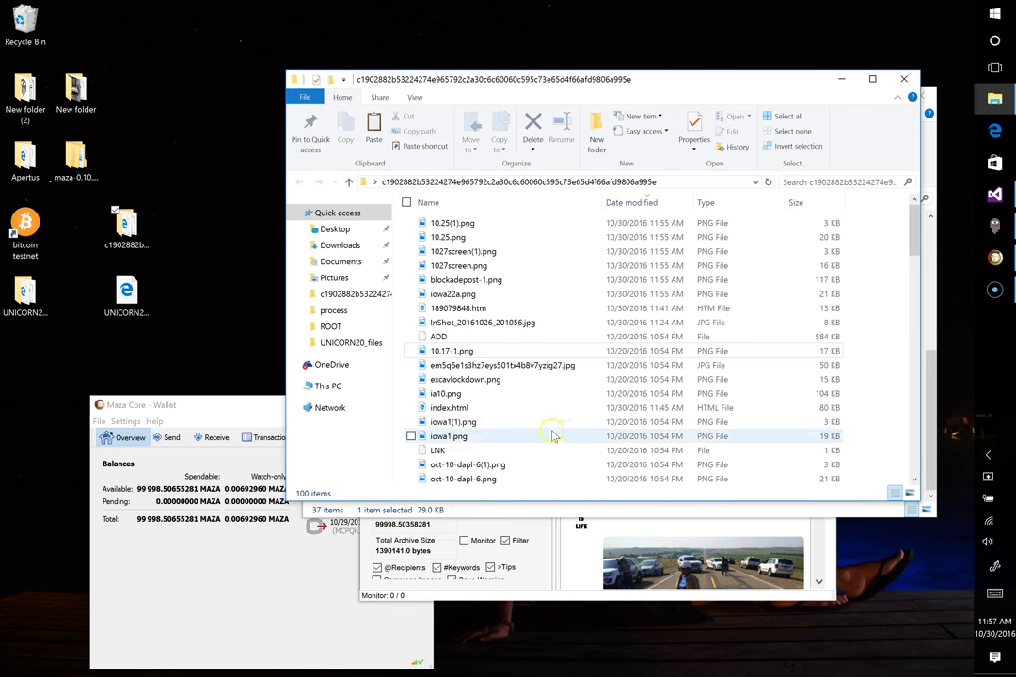
{"action": "left_click", "coordinate": [904, 79]}
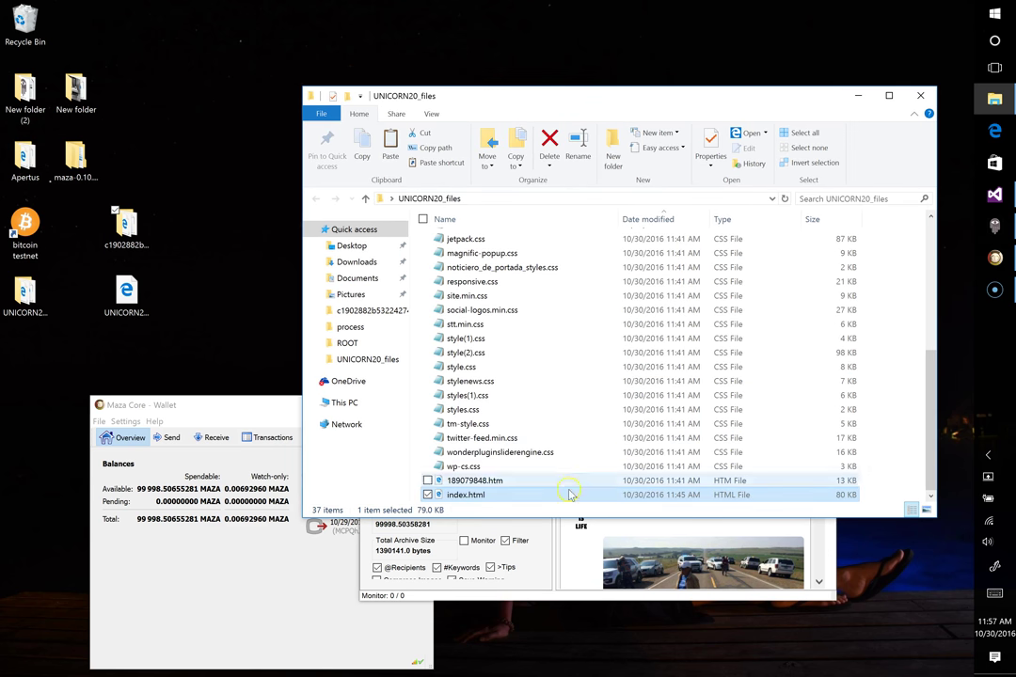
- Attach the nine newest files from the c1902882b… folder, totalling 285156.944 bytes at cost 0.784245
{"action": "left_click", "coordinate": [550, 599]}
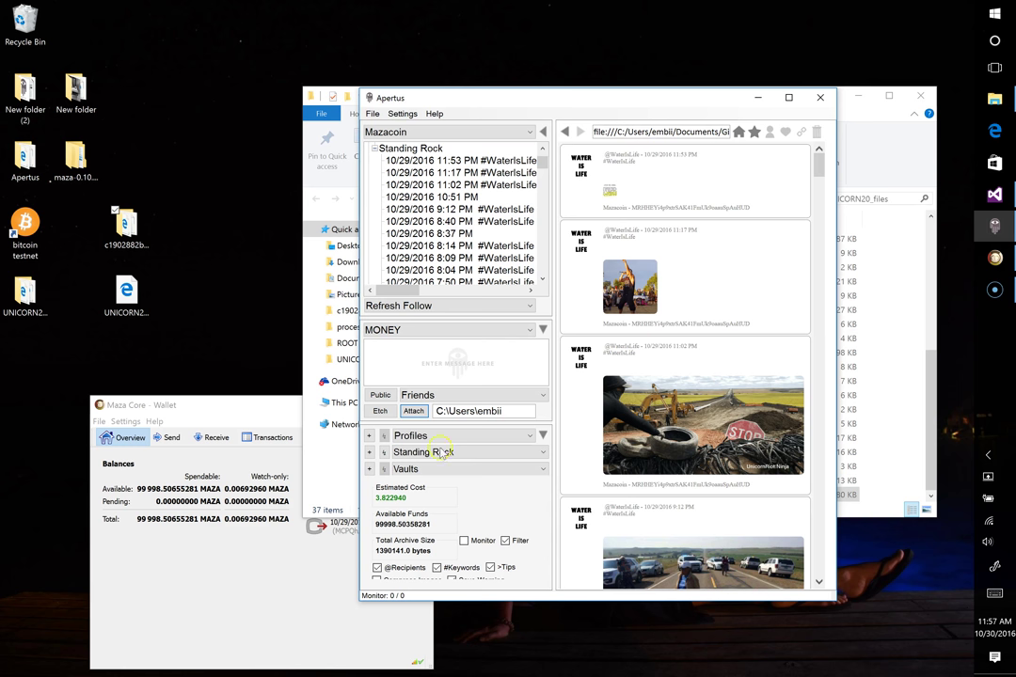
{"action": "left_click", "coordinate": [468, 361]}
{"action": "left_click", "coordinate": [414, 414]}
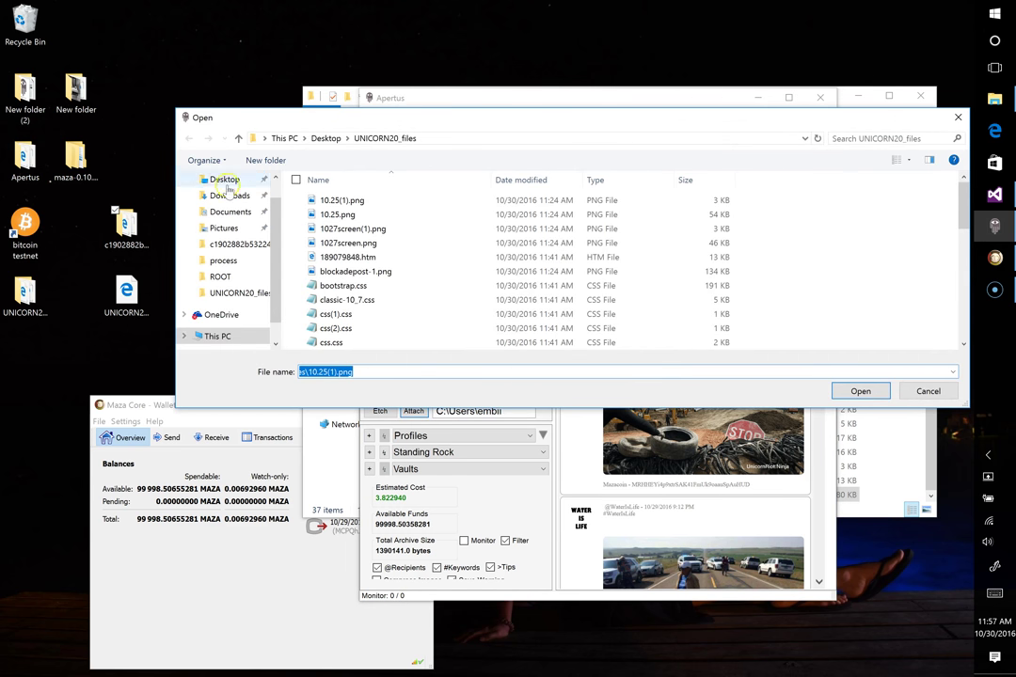
{"action": "left_click", "coordinate": [226, 188]}
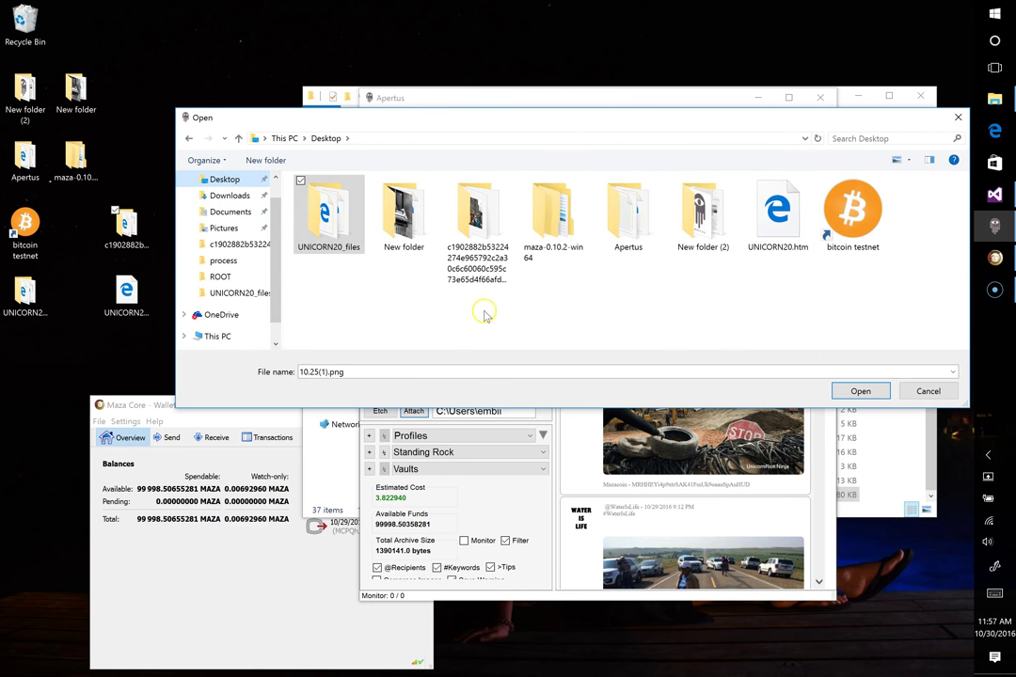
{"action": "double_click", "coordinate": [478, 241]}
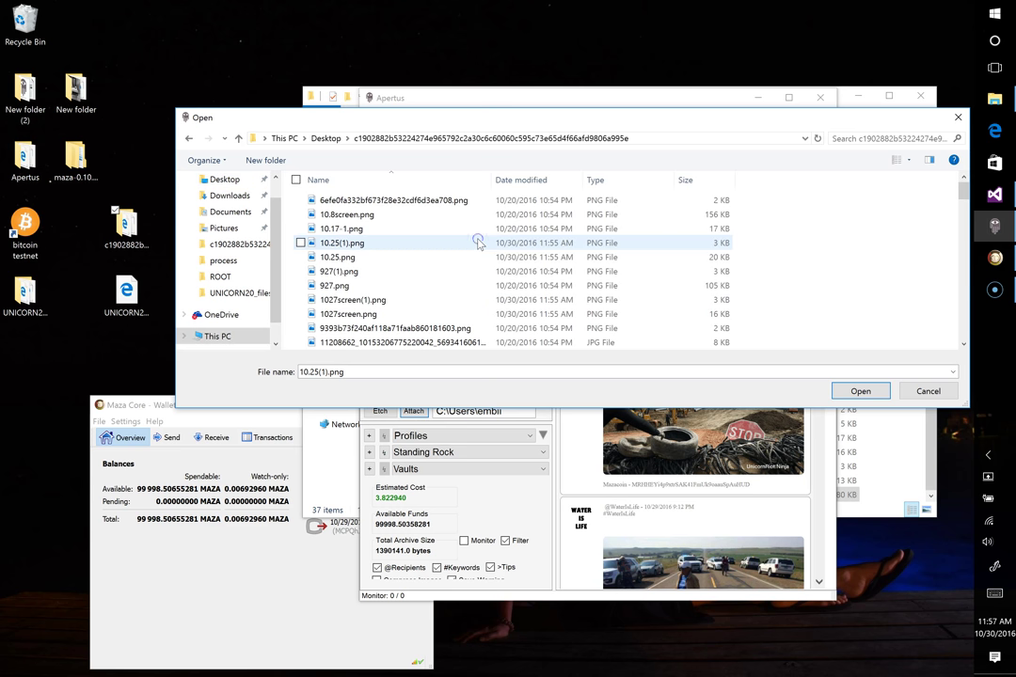
{"action": "left_click", "coordinate": [524, 180]}
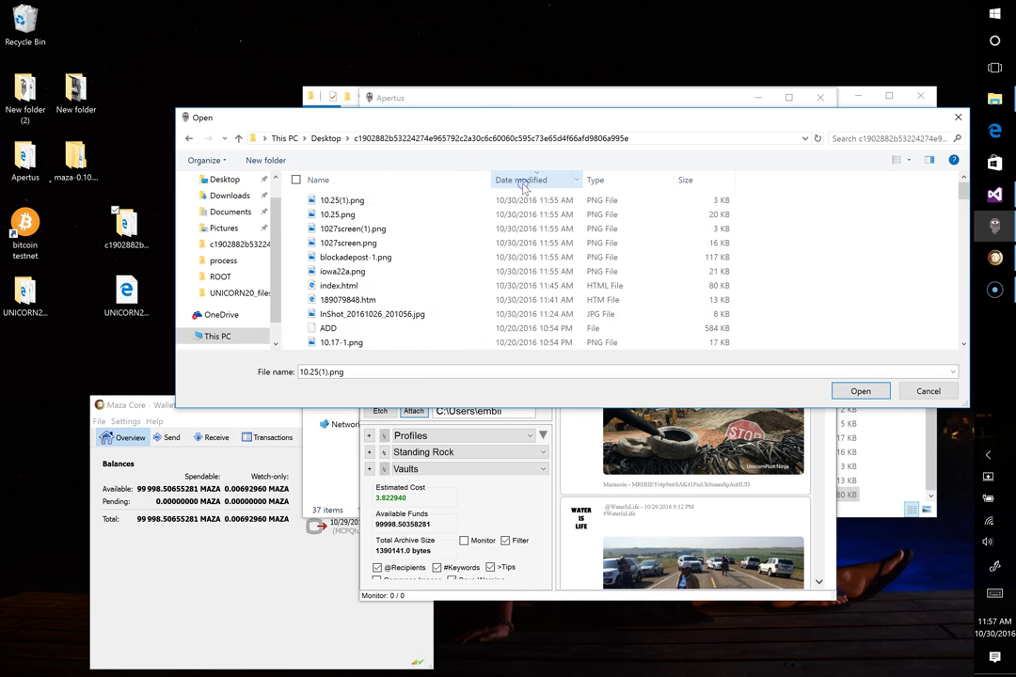
{"action": "left_click", "coordinate": [435, 201]}
{"action": "key", "text": "shift+Down"}
{"action": "key", "text": "shift+Down"}
{"action": "key", "text": "shift+Down"}
{"action": "key", "text": "shift+Down"}
{"action": "key", "text": "shift+Down"}
{"action": "key", "text": "shift+Down"}
{"action": "key", "text": "shift+Down"}
{"action": "key", "text": "shift+Down"}
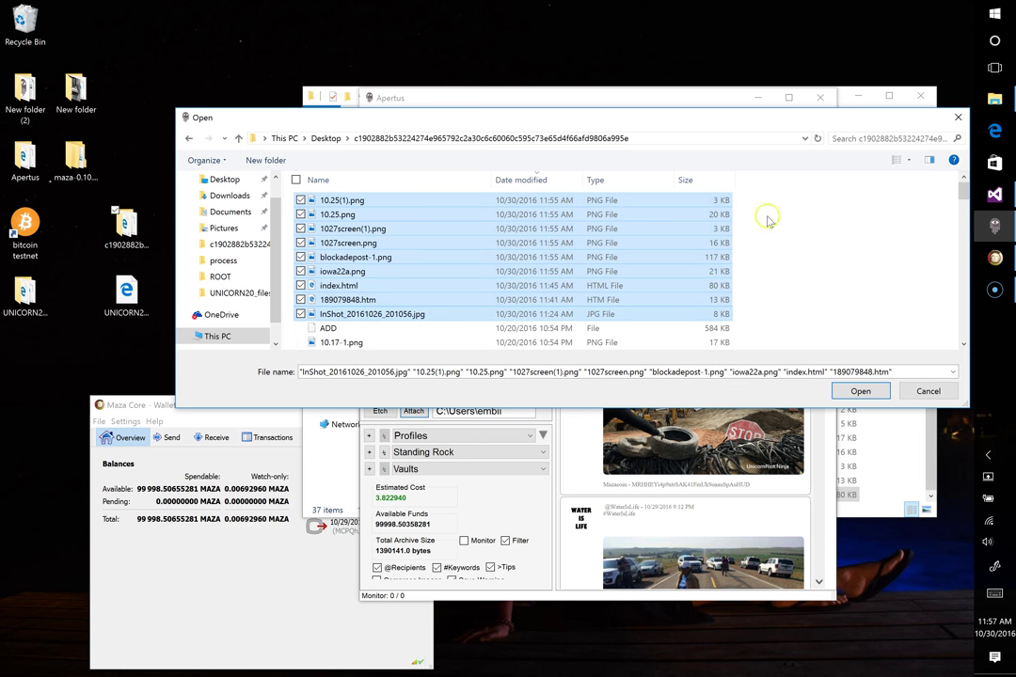
{"action": "left_click", "coordinate": [860, 391]}
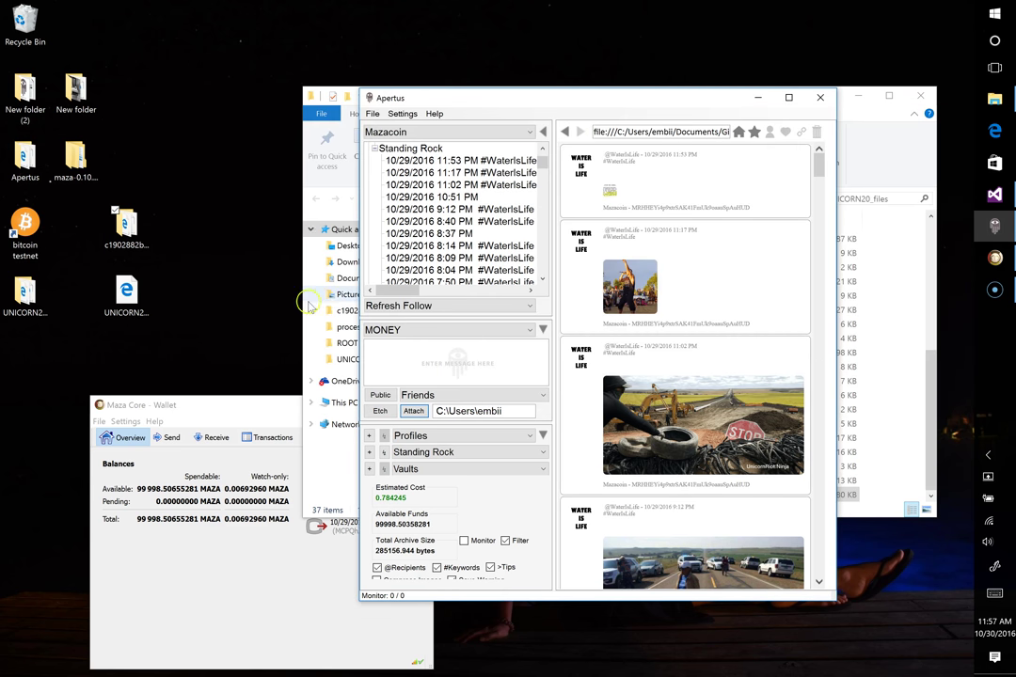
- Copy the hash-named folder's name and load that hash address in Apertus from the blockchain
{"action": "left_click", "coordinate": [129, 240]}
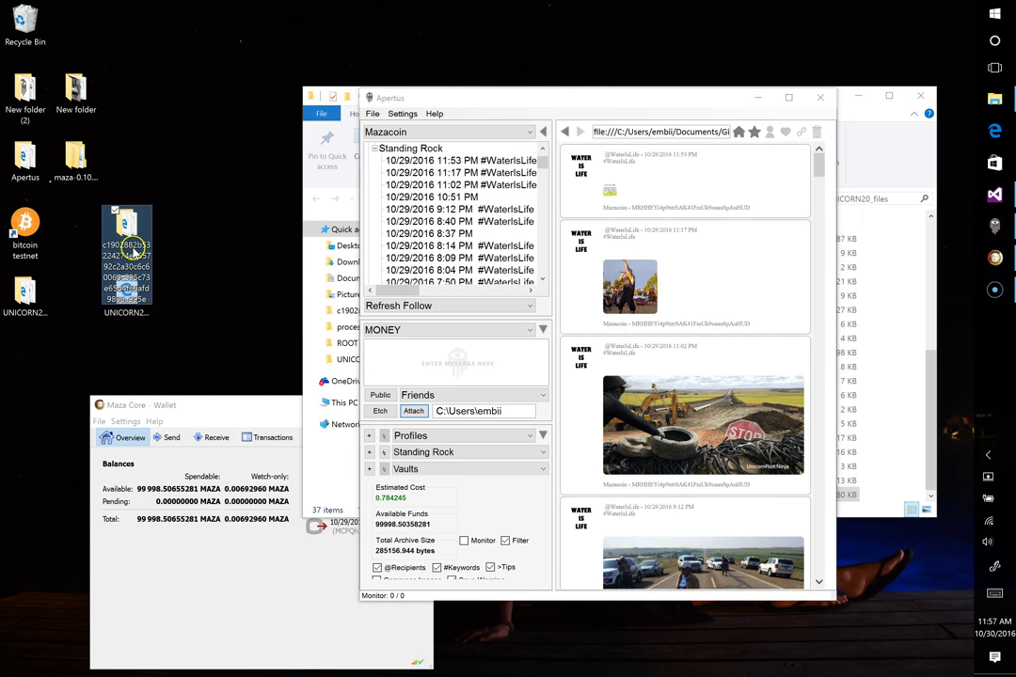
{"action": "left_click", "coordinate": [133, 250]}
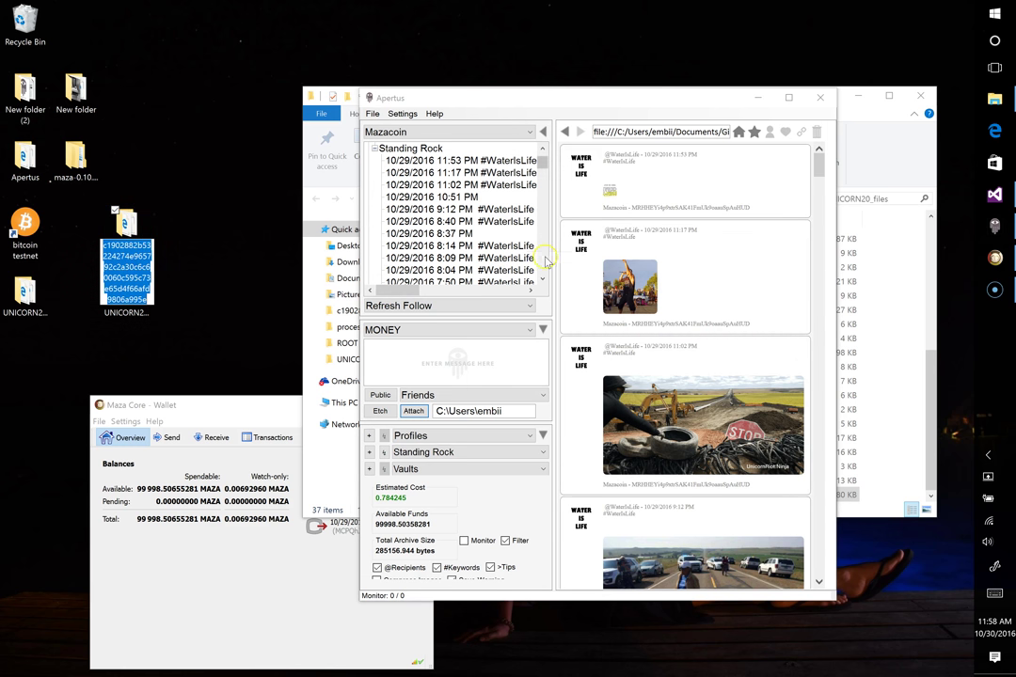
{"action": "left_click", "coordinate": [661, 132]}
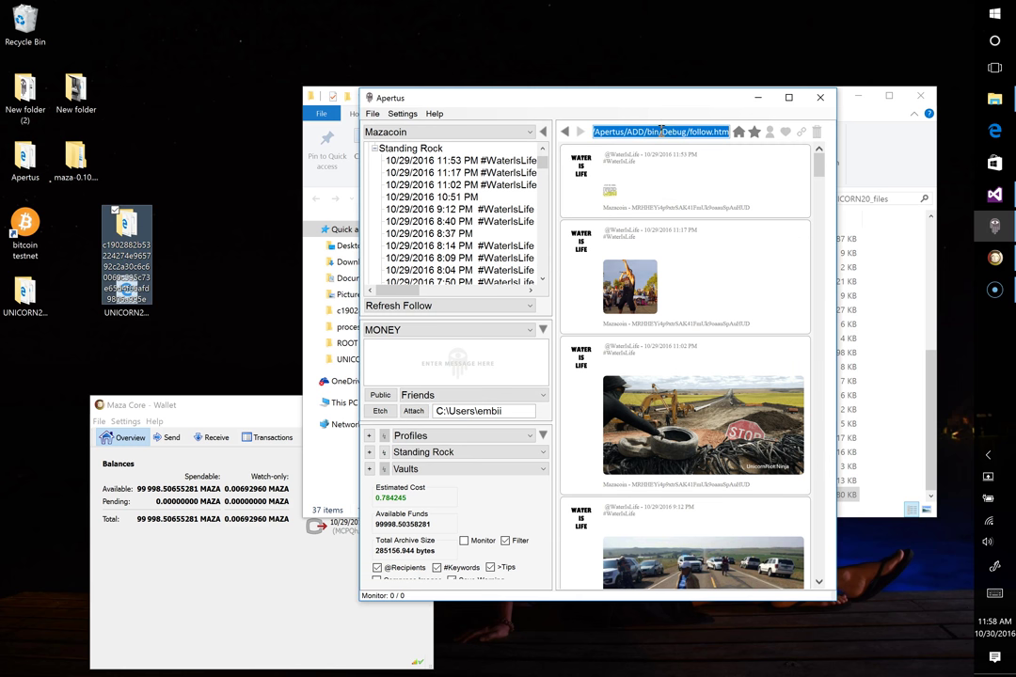
{"action": "key", "text": "ctrl+v"}
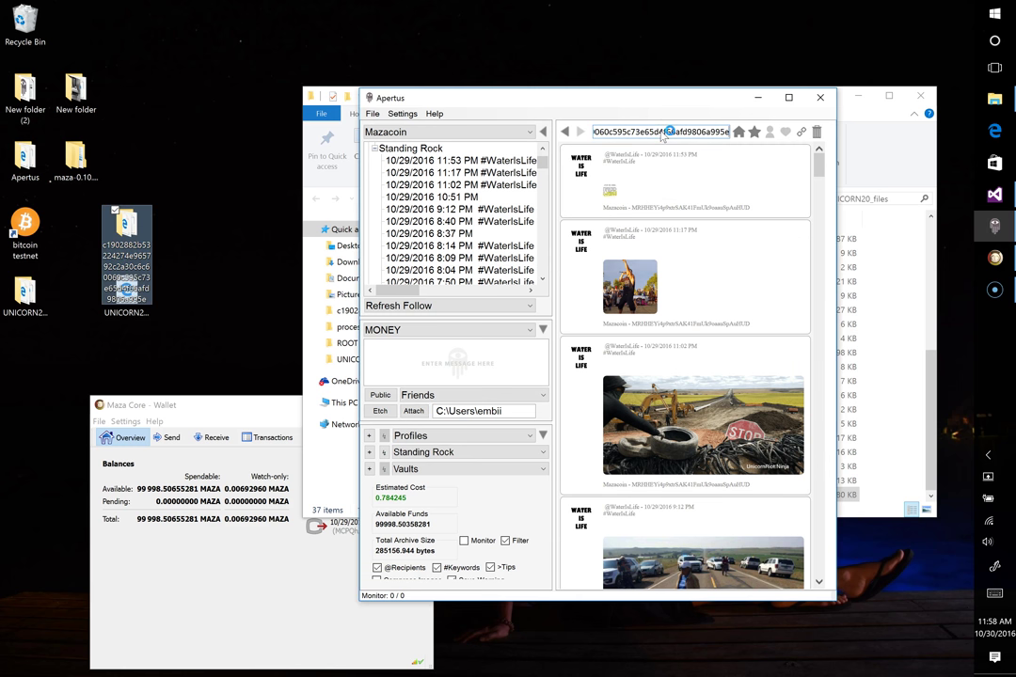
{"action": "key", "text": "Return"}
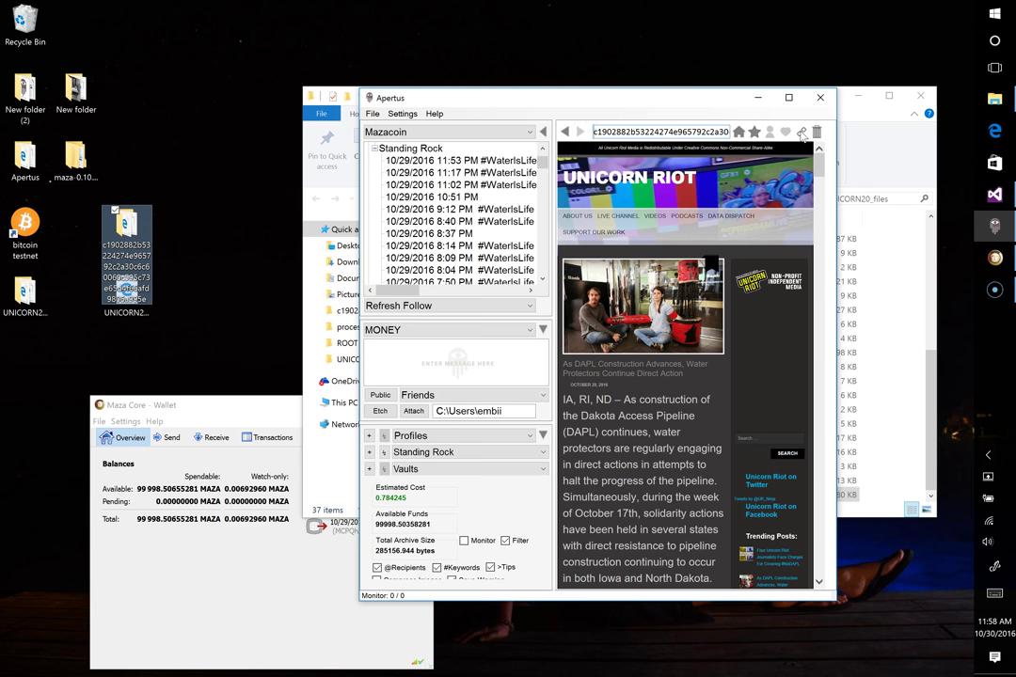
- Widen Apertus's left panel and paste the 10.25(1).png path into the attachment field
{"action": "left_click", "coordinate": [793, 154]}
{"action": "left_click", "coordinate": [555, 323]}
{"action": "left_click_drag", "start_coordinate": [554, 319], "coordinate": [735, 299]}
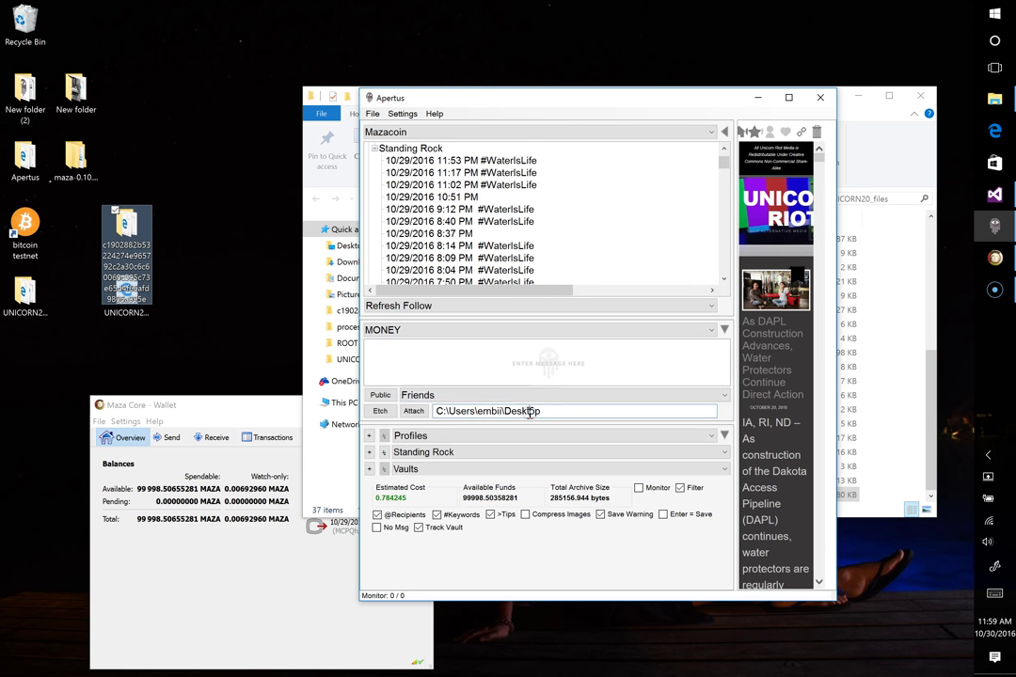
{"action": "type", "text": "\\c1902882b53224274e965792c2a30c6c60060c595c73e65d4f6"}
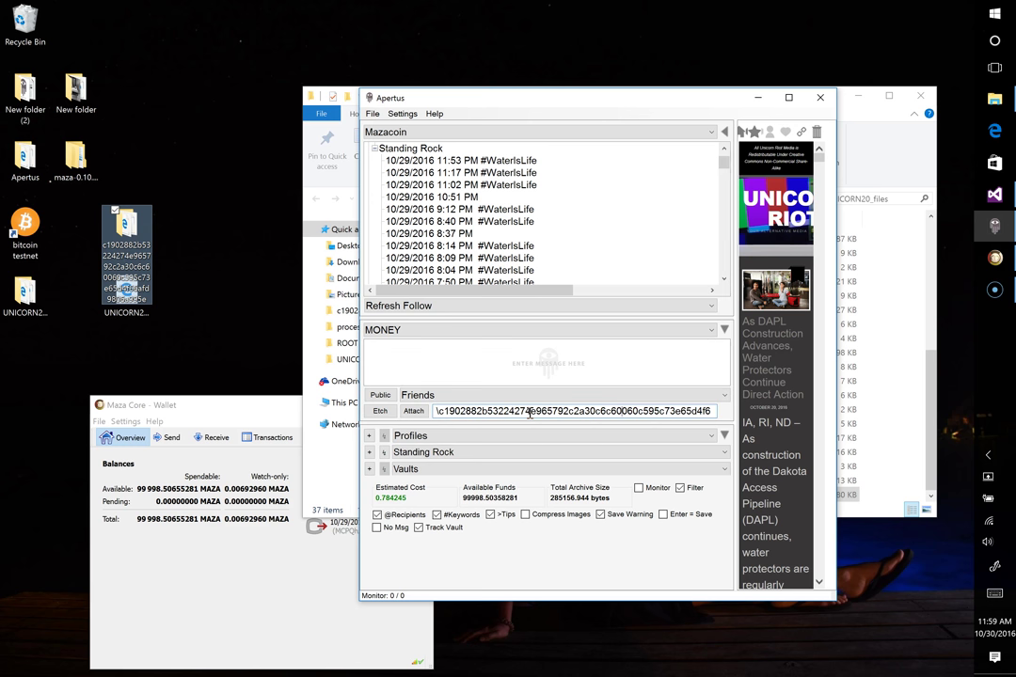
{"action": "key", "text": "End"}
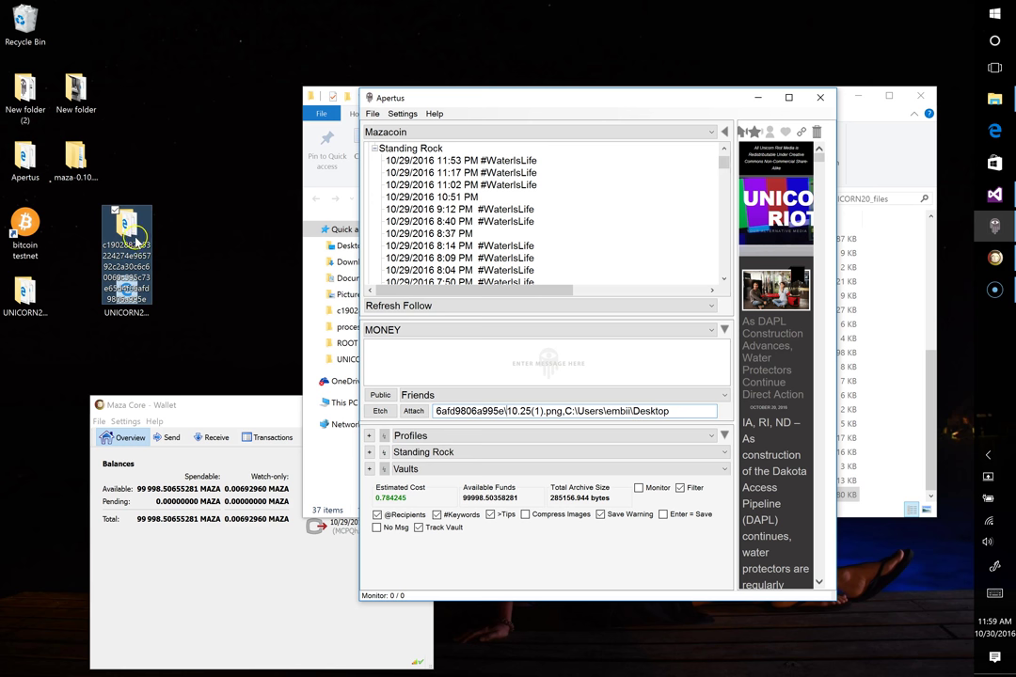
{"action": "left_click_drag", "start_coordinate": [138, 243], "coordinate": [505, 414]}
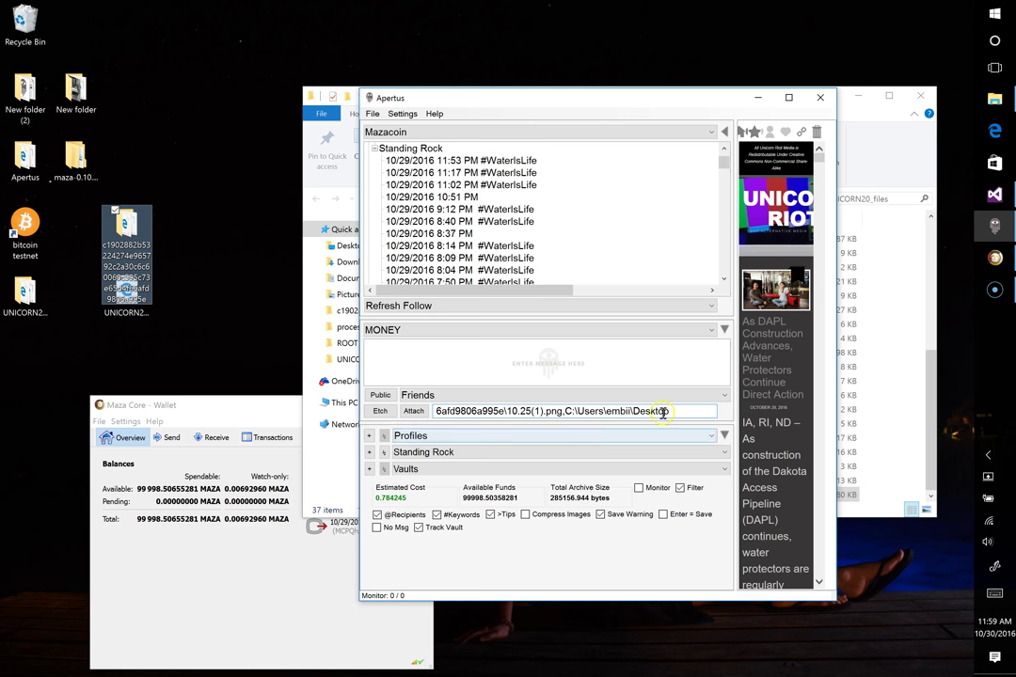
{"action": "left_click_drag", "start_coordinate": [679, 411], "coordinate": [437, 415]}
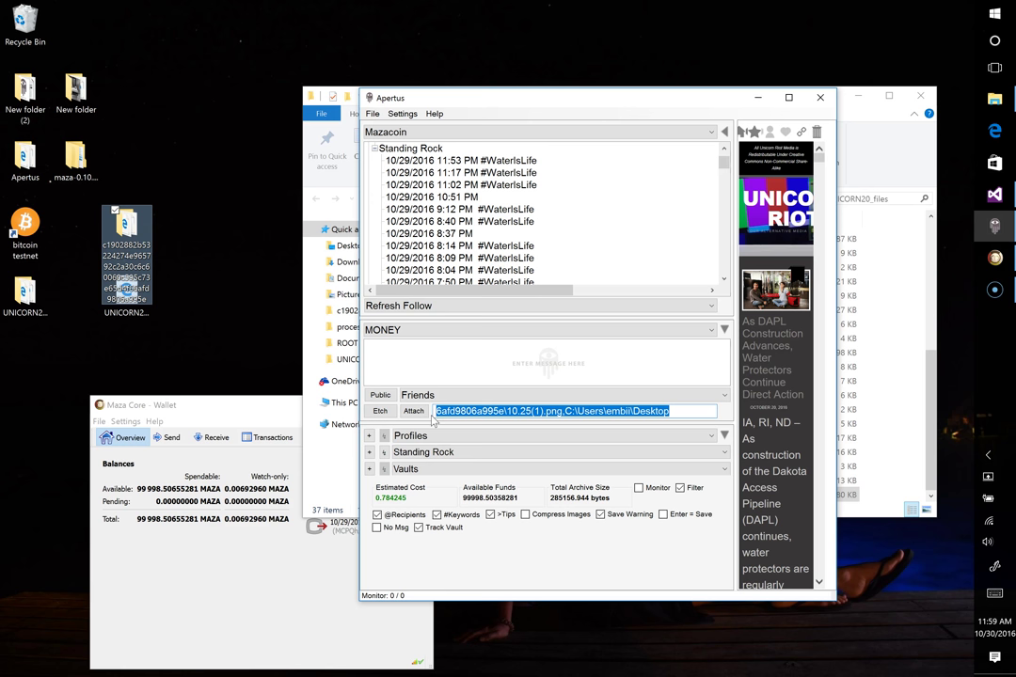
- Adjust the text selection in the attachment path field
{"action": "left_click", "coordinate": [432, 418]}
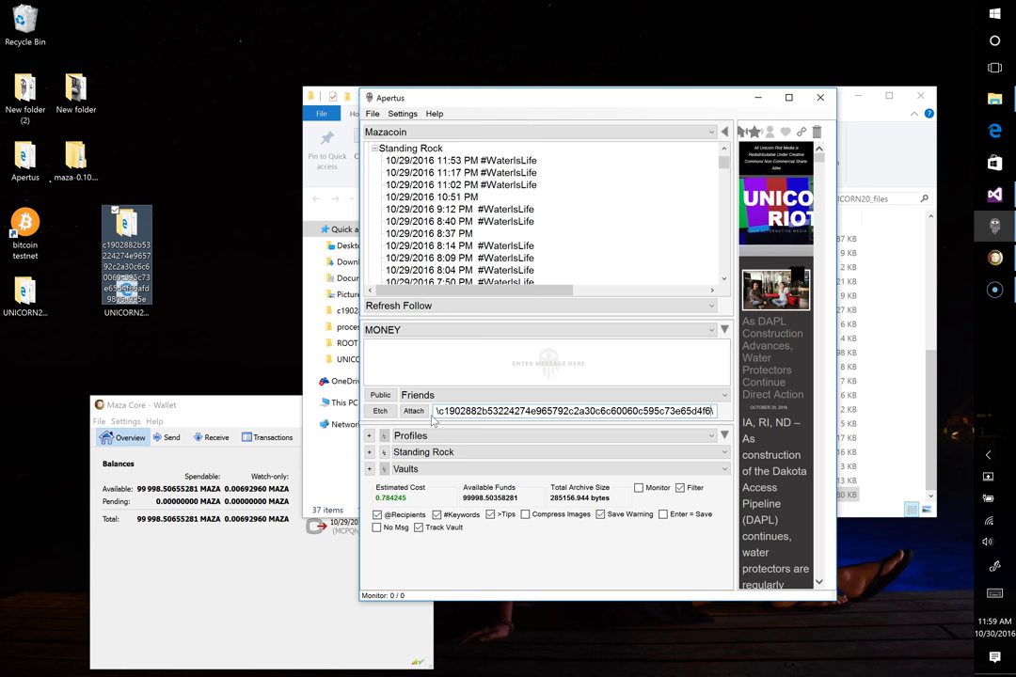
{"action": "double_click", "coordinate": [449, 417]}
{"action": "key", "text": "Home"}
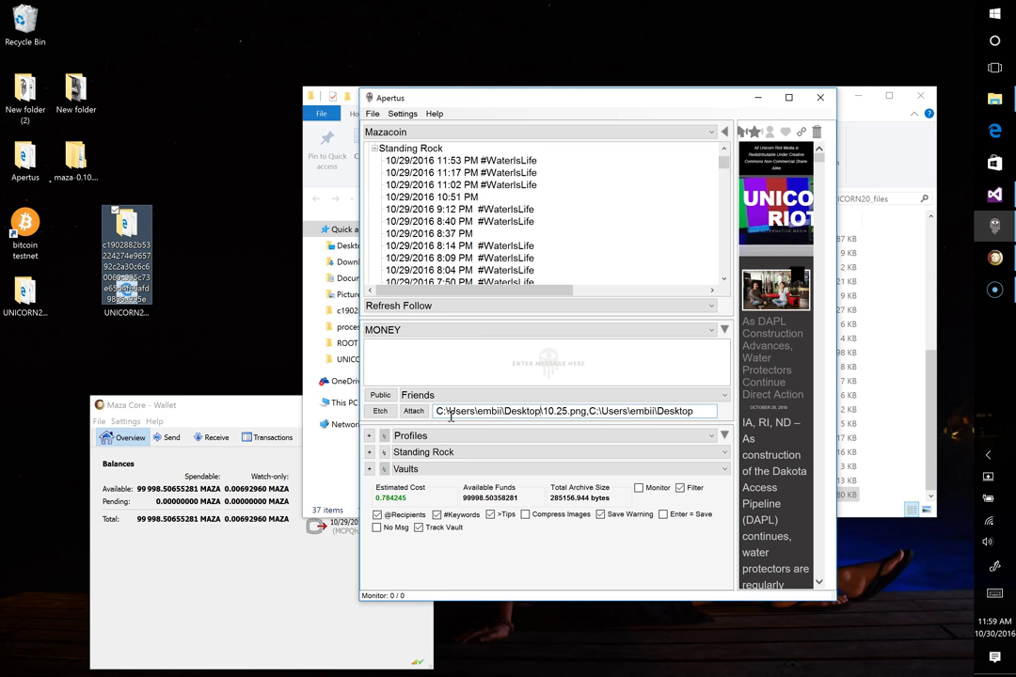
- Move the hash-named desktop folder and rename it STANDINGROCK
{"action": "left_click", "coordinate": [126, 228]}
{"action": "left_click_drag", "start_coordinate": [130, 231], "coordinate": [171, 197]}
{"action": "double_click", "coordinate": [177, 217]}
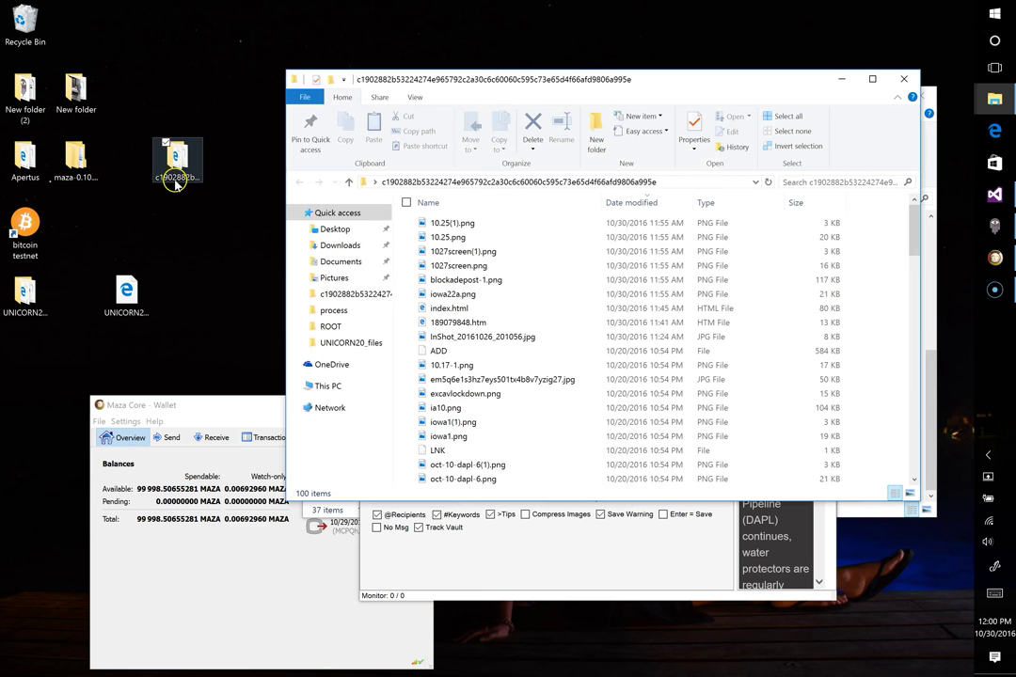
{"action": "left_click", "coordinate": [175, 189]}
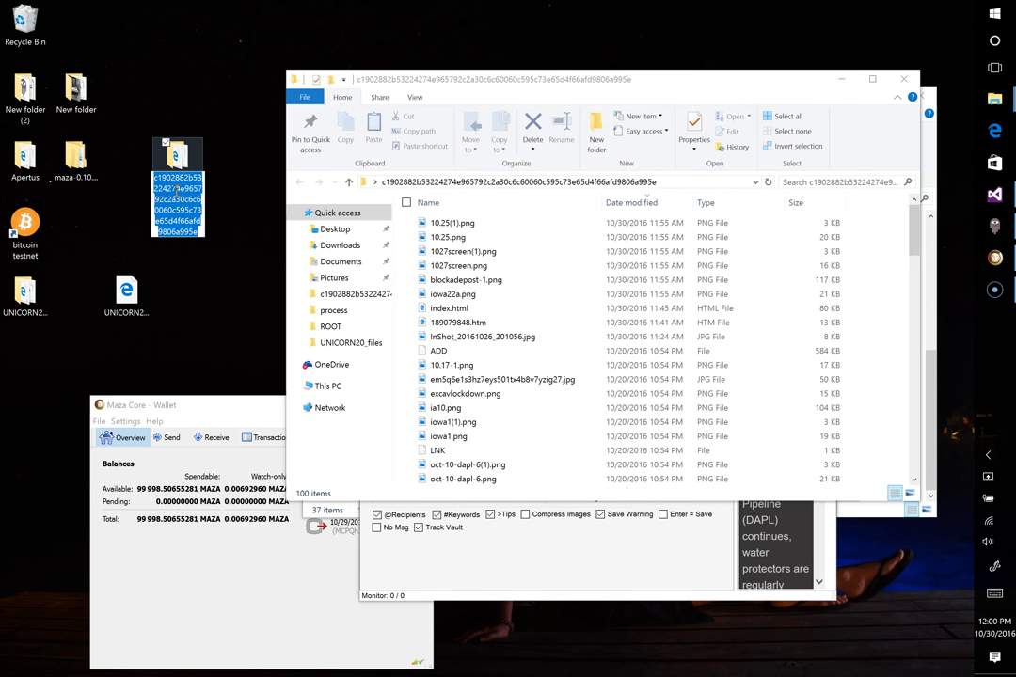
{"action": "type", "text": "sTANDINGROCK"}
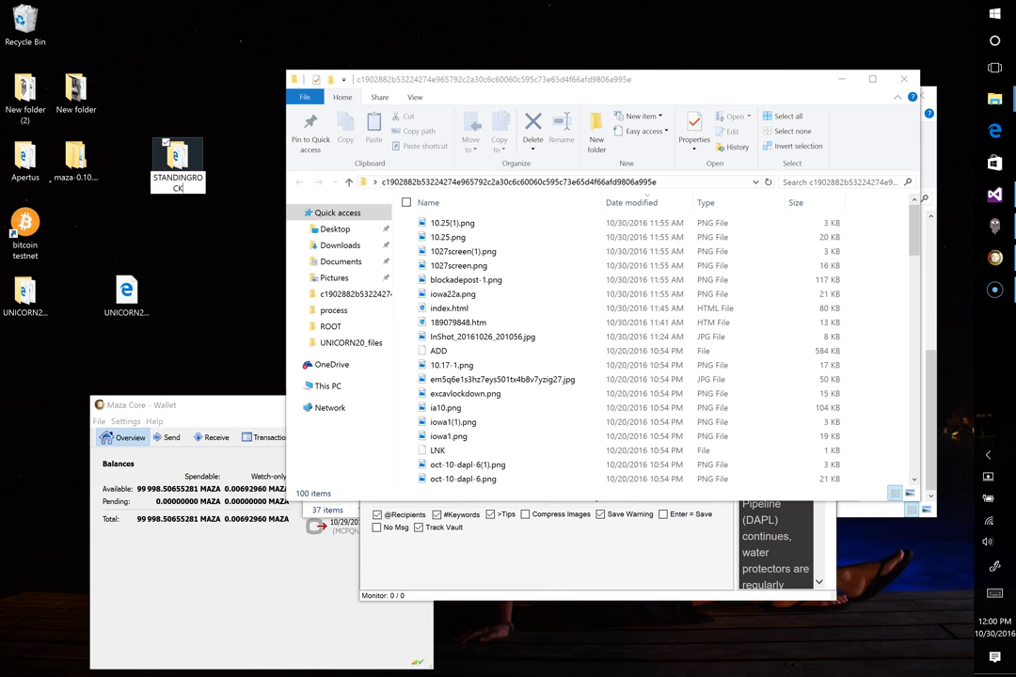
{"action": "key", "text": "Return"}
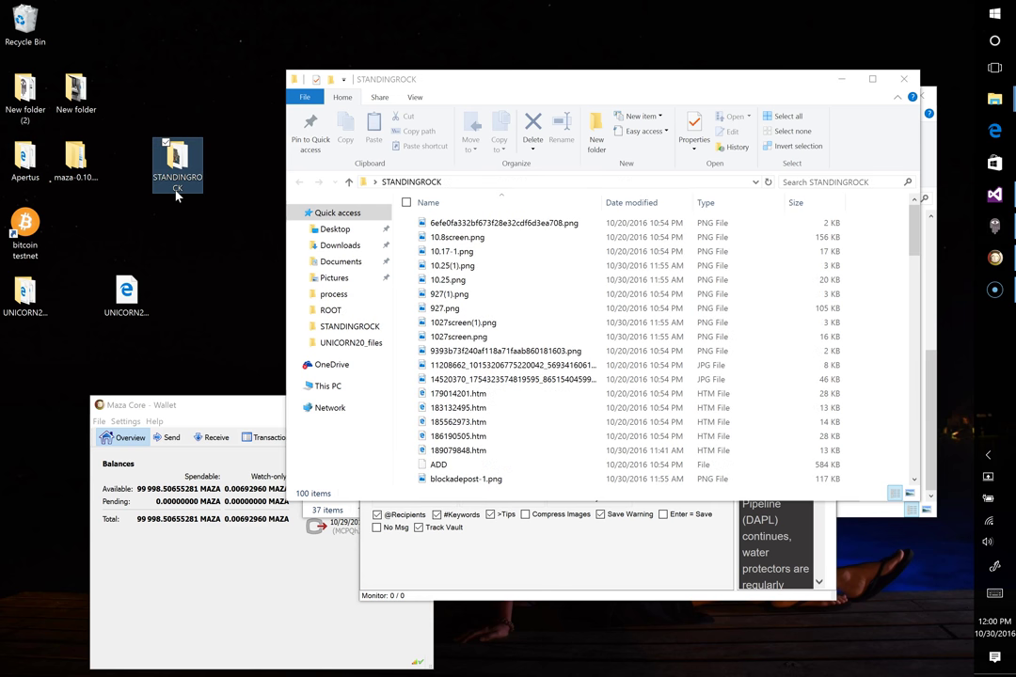
{"action": "left_click", "coordinate": [585, 585]}
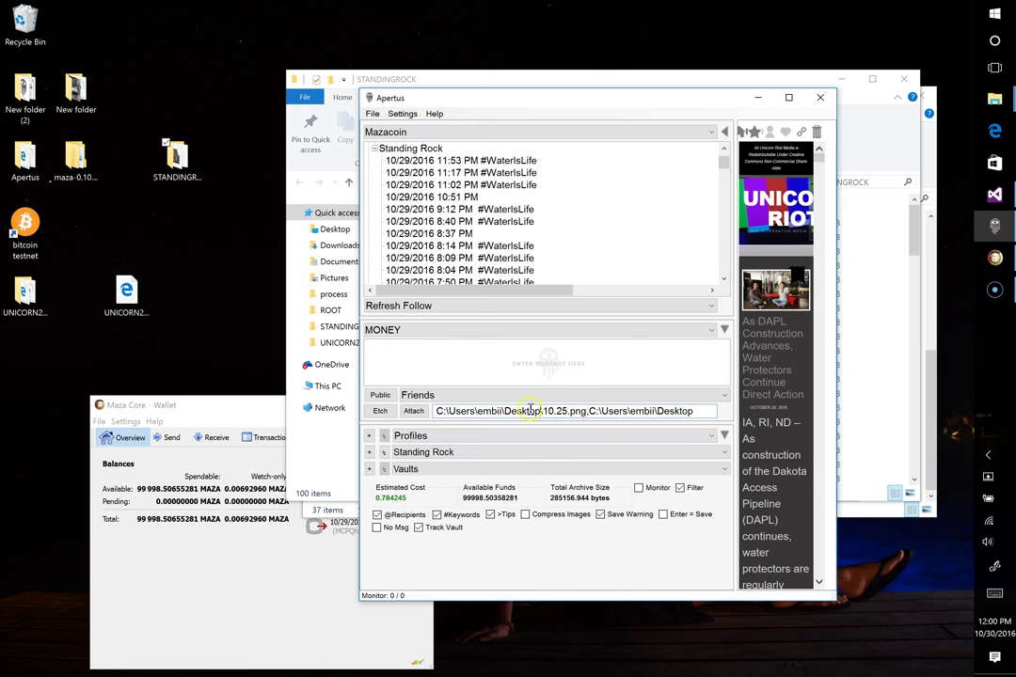
- Attach the nine newest files from Desktop > STANDINGROCK, starting with 10.25(1).png
{"action": "left_click", "coordinate": [413, 415]}
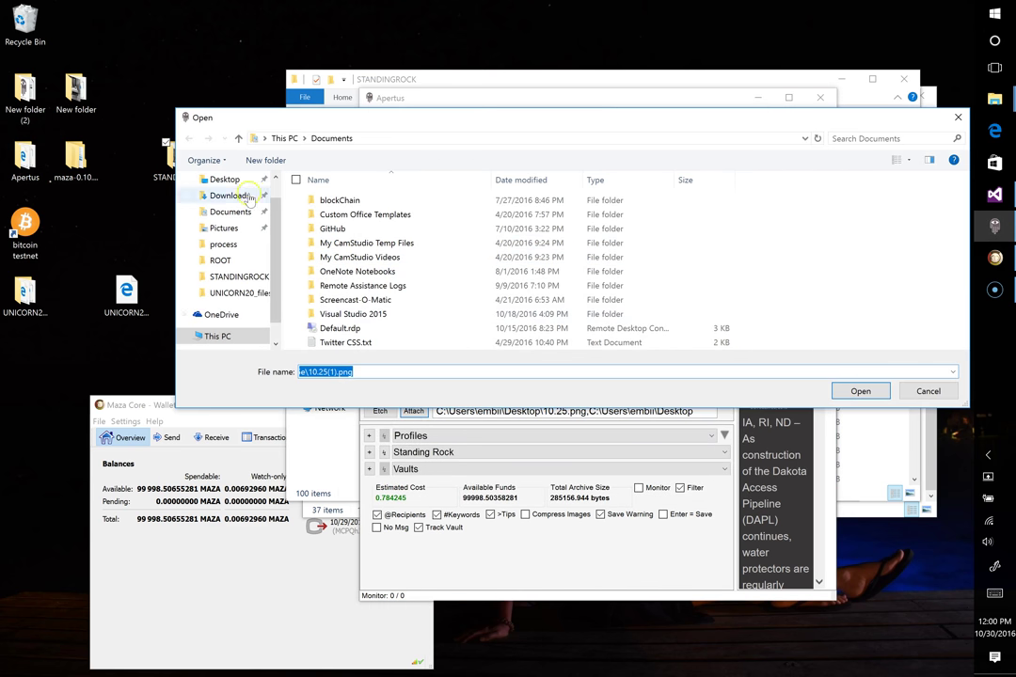
{"action": "left_click", "coordinate": [226, 179]}
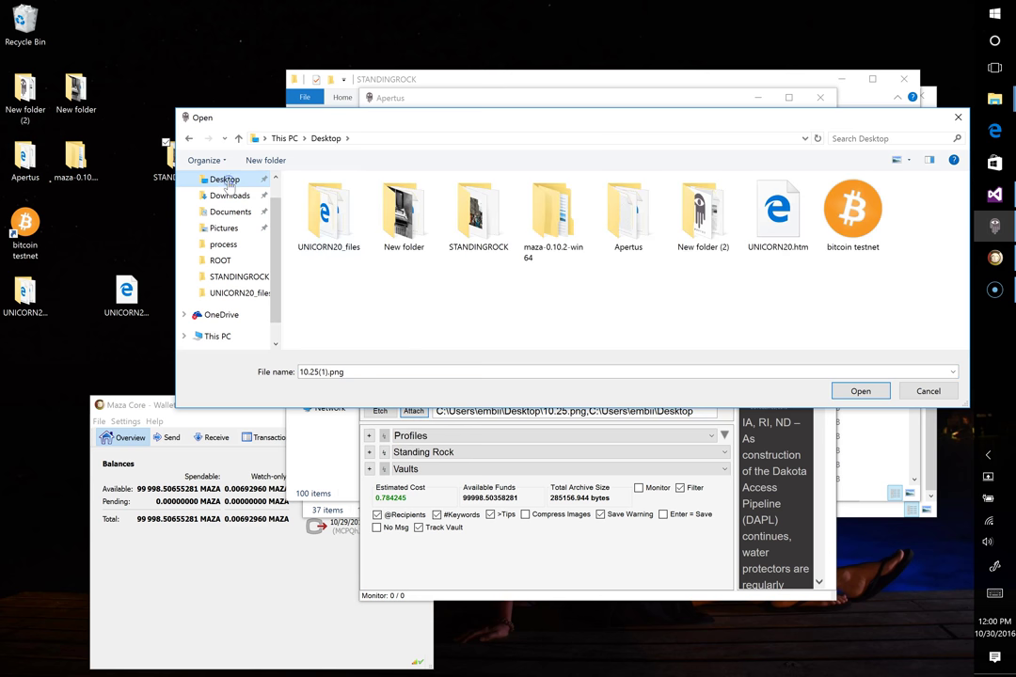
{"action": "double_click", "coordinate": [505, 228]}
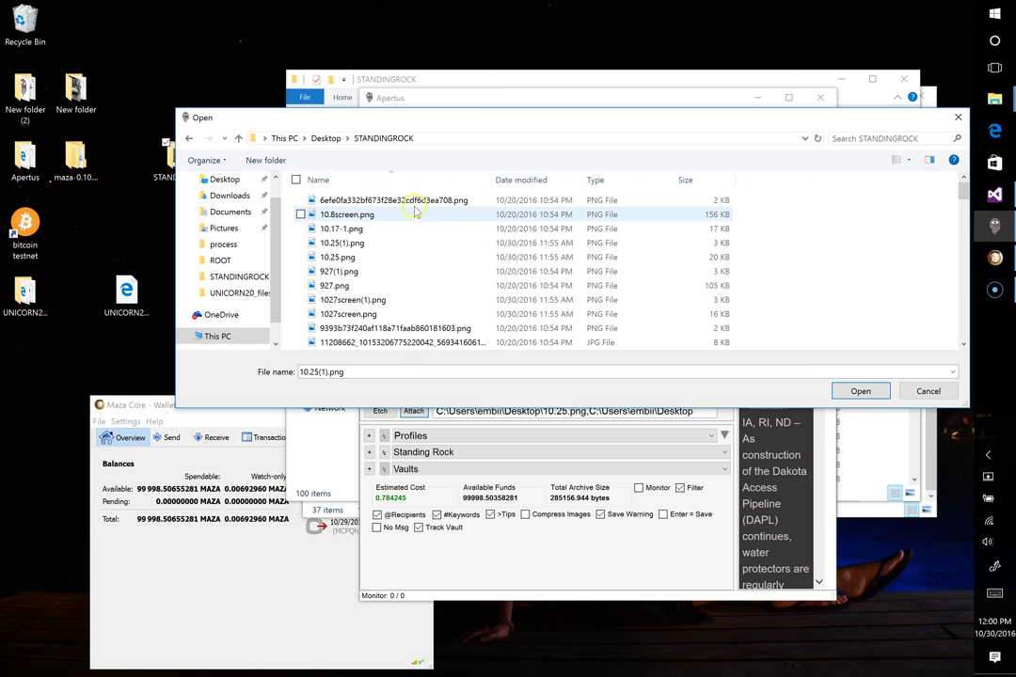
{"action": "left_click", "coordinate": [533, 180]}
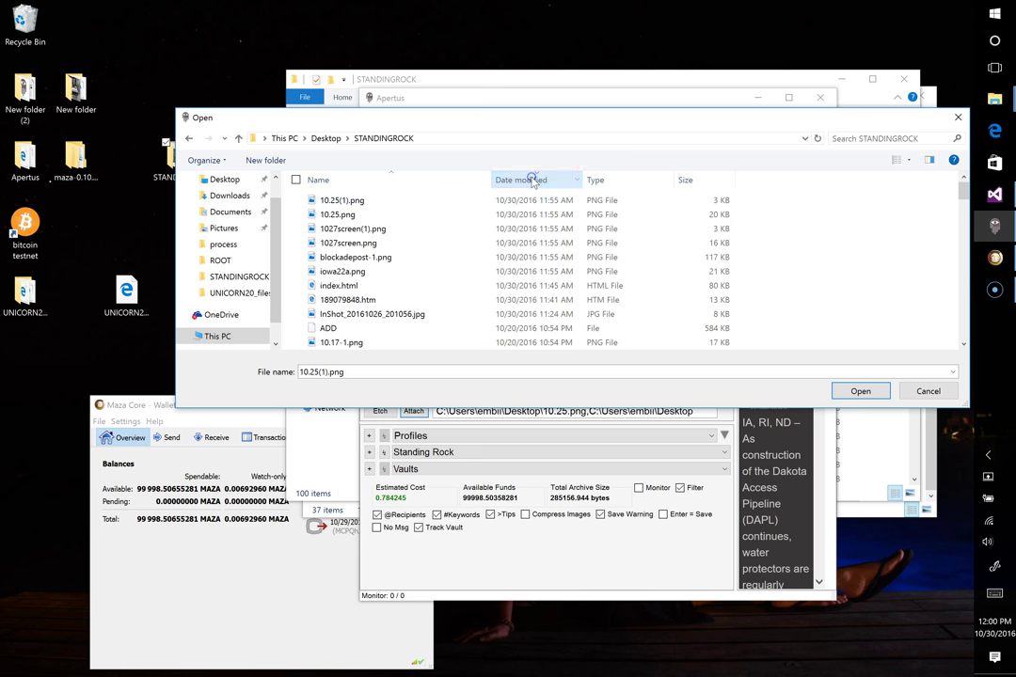
{"action": "left_click", "coordinate": [395, 200]}
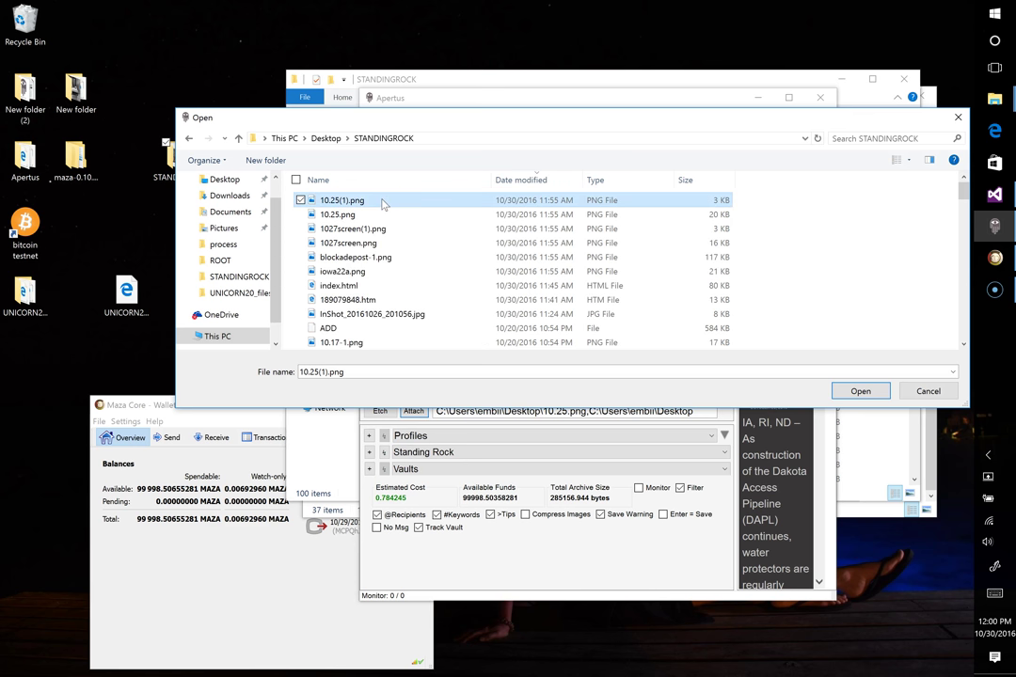
{"action": "key", "text": "shift+Down"}
{"action": "key", "text": "shift+Down"}
{"action": "key", "text": "shift+Down"}
{"action": "key", "text": "shift+Down"}
{"action": "key", "text": "shift+Down"}
{"action": "key", "text": "shift+Down"}
{"action": "key", "text": "shift+Down"}
{"action": "key", "text": "shift+Down"}
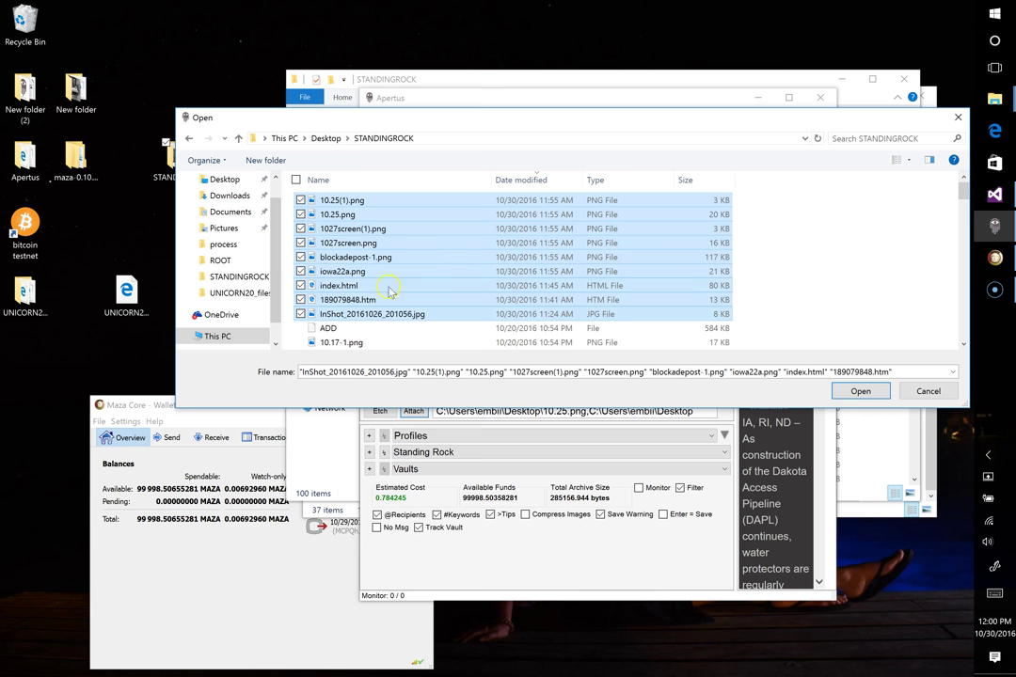
{"action": "left_click", "coordinate": [859, 392]}
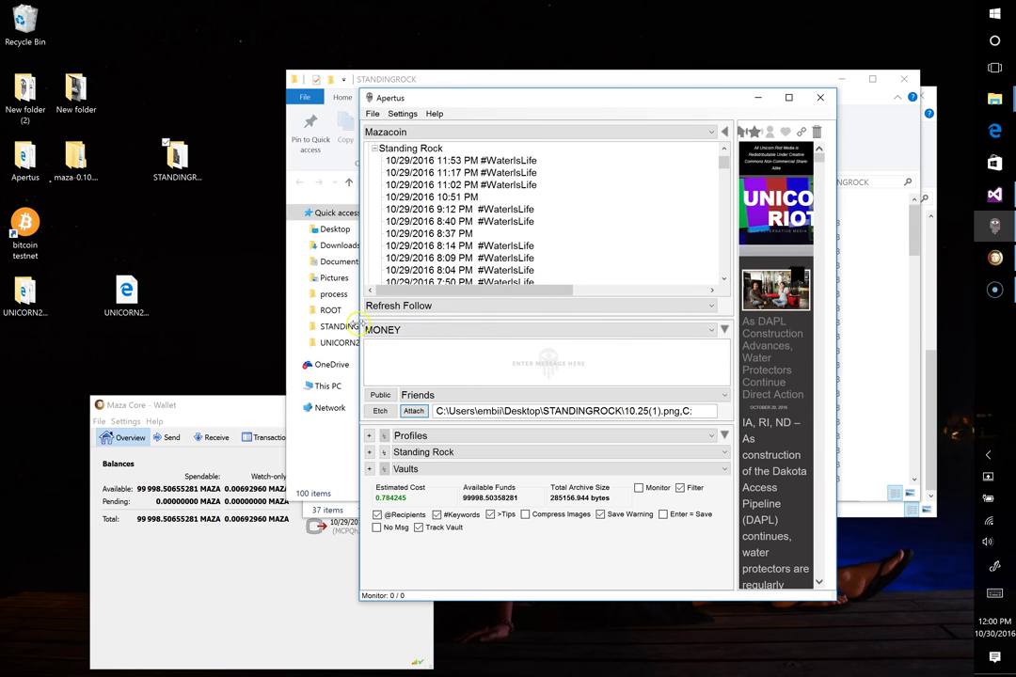
- Widen the Apertus window and switch the Standing Rock list below Profiles to Signatures
{"action": "left_click_drag", "start_coordinate": [362, 325], "coordinate": [195, 305]}
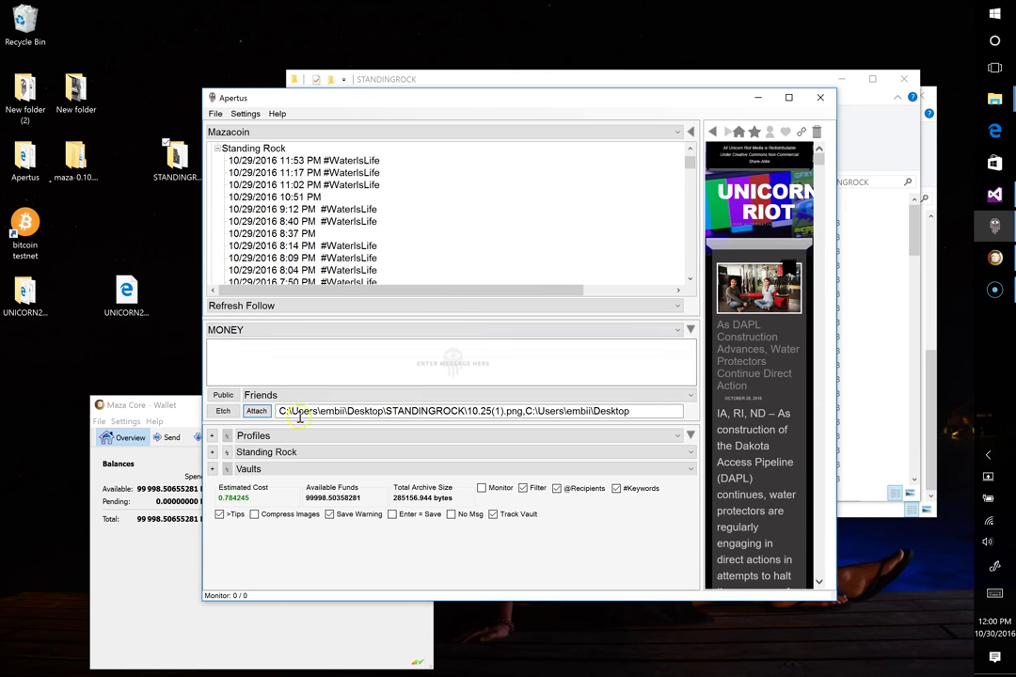
{"action": "left_click", "coordinate": [380, 452]}
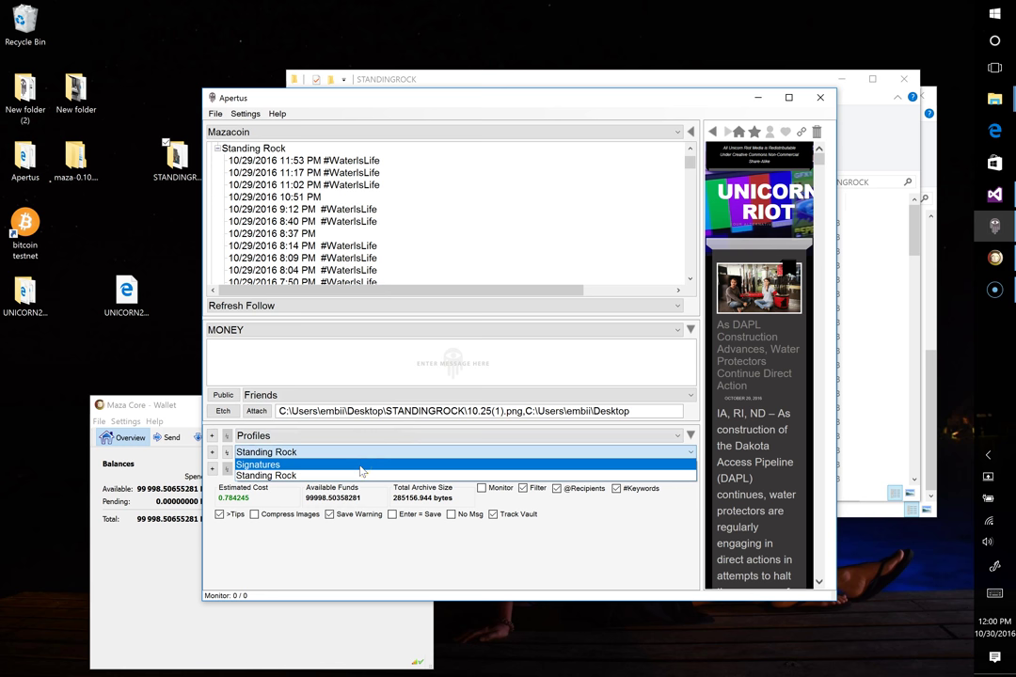
{"action": "left_click", "coordinate": [360, 466]}
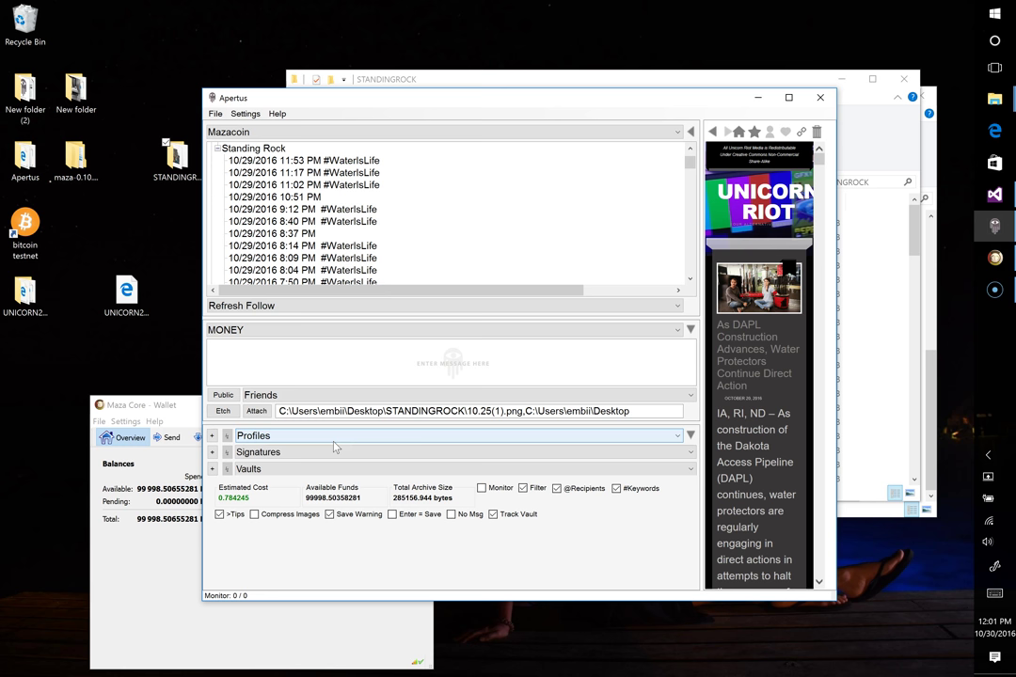
- Etch the attached STANDINGROCK files onto Mazacoin and confirm the permanent etch
{"action": "left_click", "coordinate": [223, 411]}
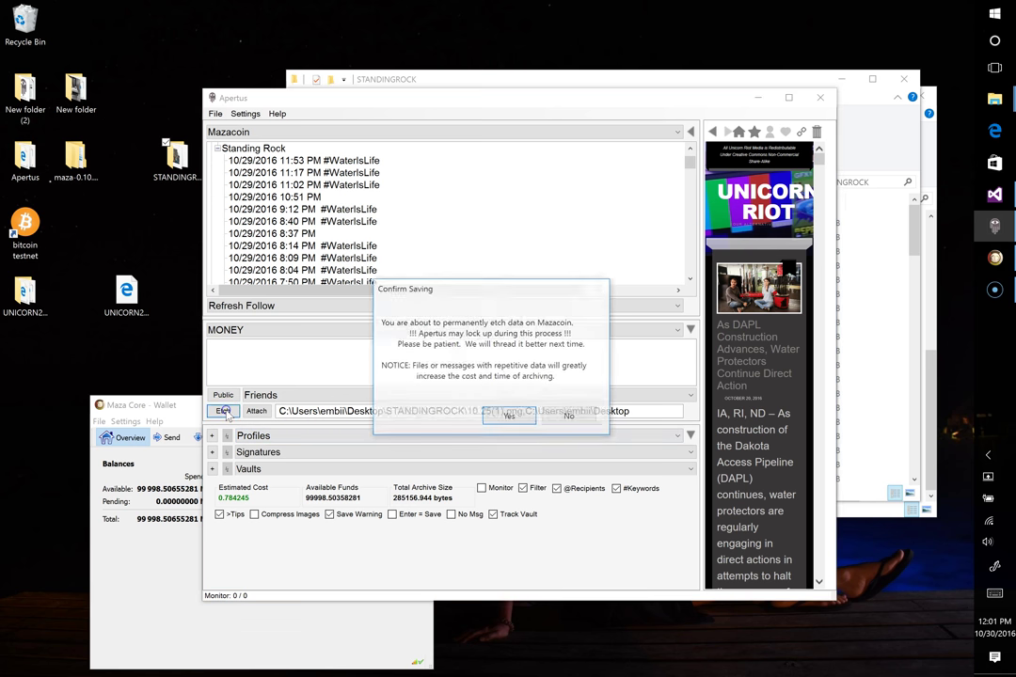
{"action": "left_click", "coordinate": [509, 418]}
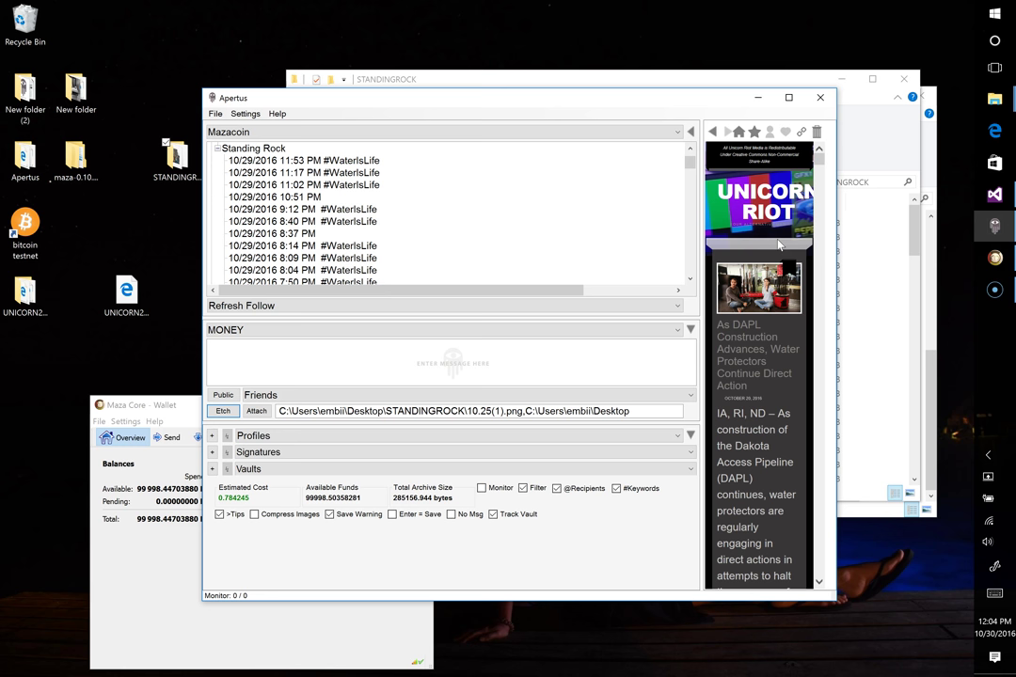
{"action": "left_click", "coordinate": [477, 348]}
{"action": "left_click", "coordinate": [887, 237]}
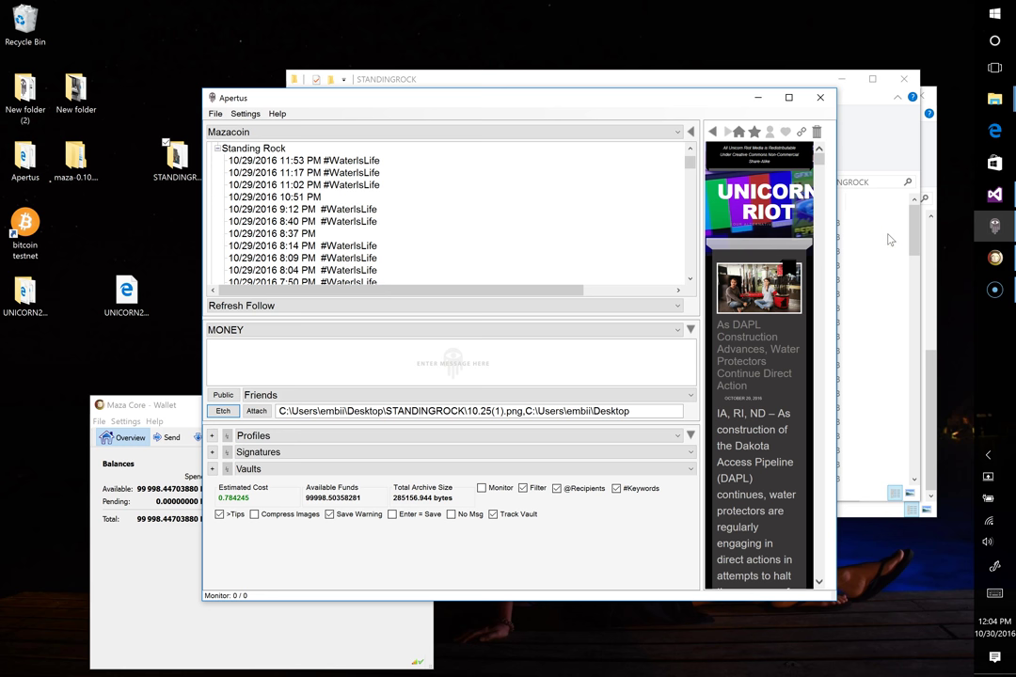